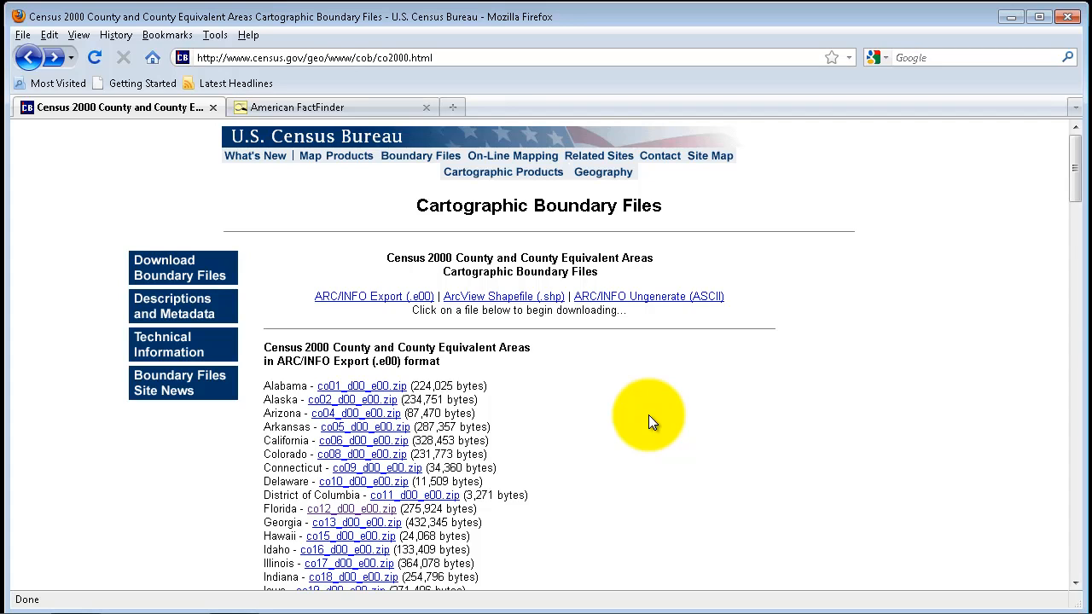
Step: Download the Florida county boundary file co12_d00_e00.zip from the Census 2000 ARC/INFO Export list and dismiss the download list
click(282, 59)
click(305, 60)
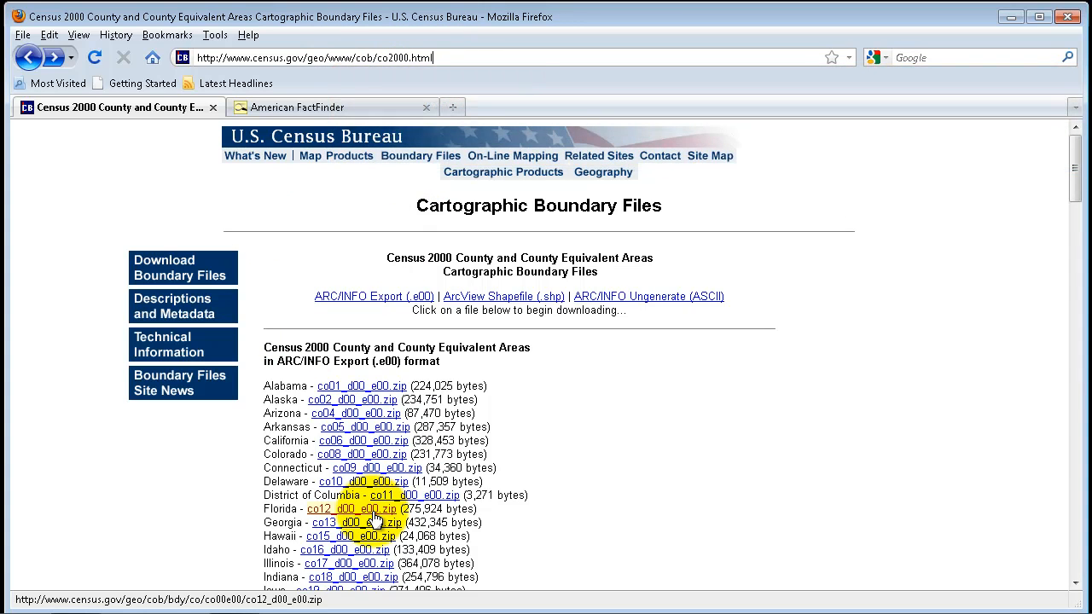
click(373, 510)
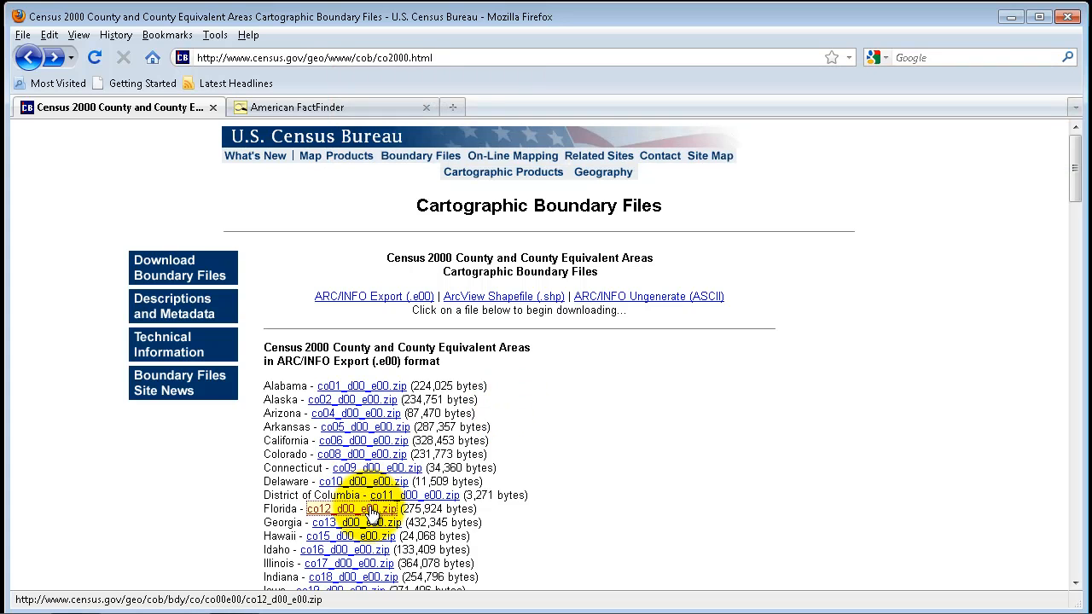
click(504, 505)
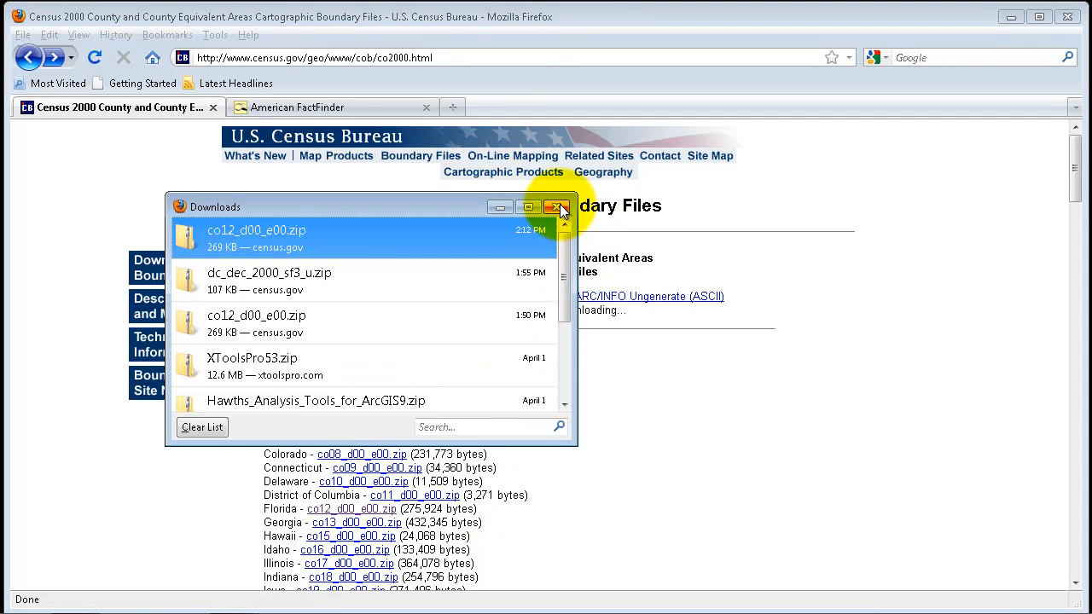
click(555, 207)
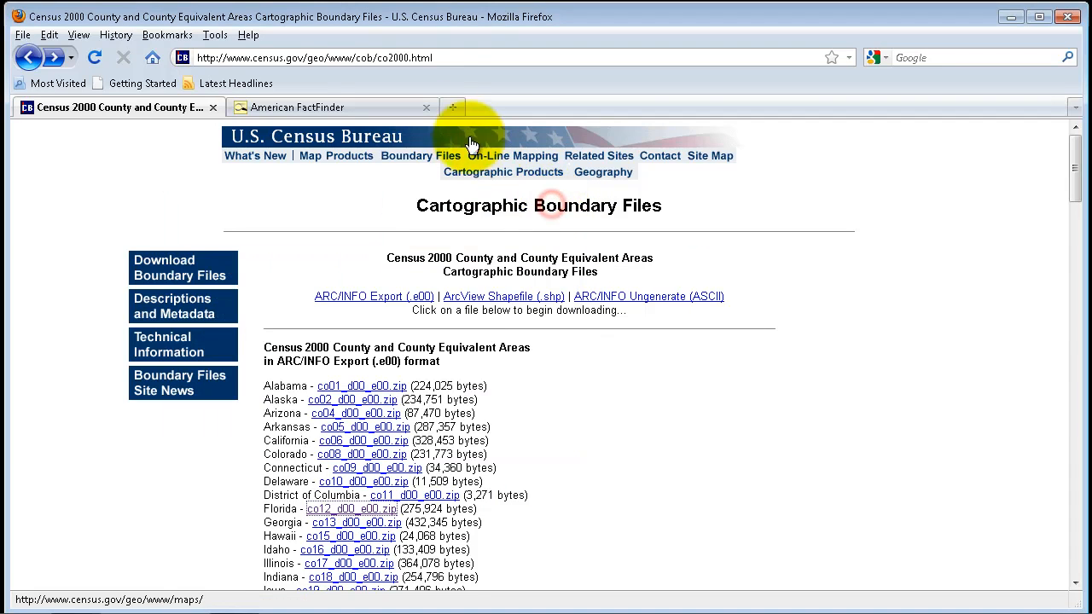
Step: In American FactFinder's Download Center, choose Census 2000 Summary File 3 (SF 3) and All Counties (050) with selected detailed tables
click(345, 104)
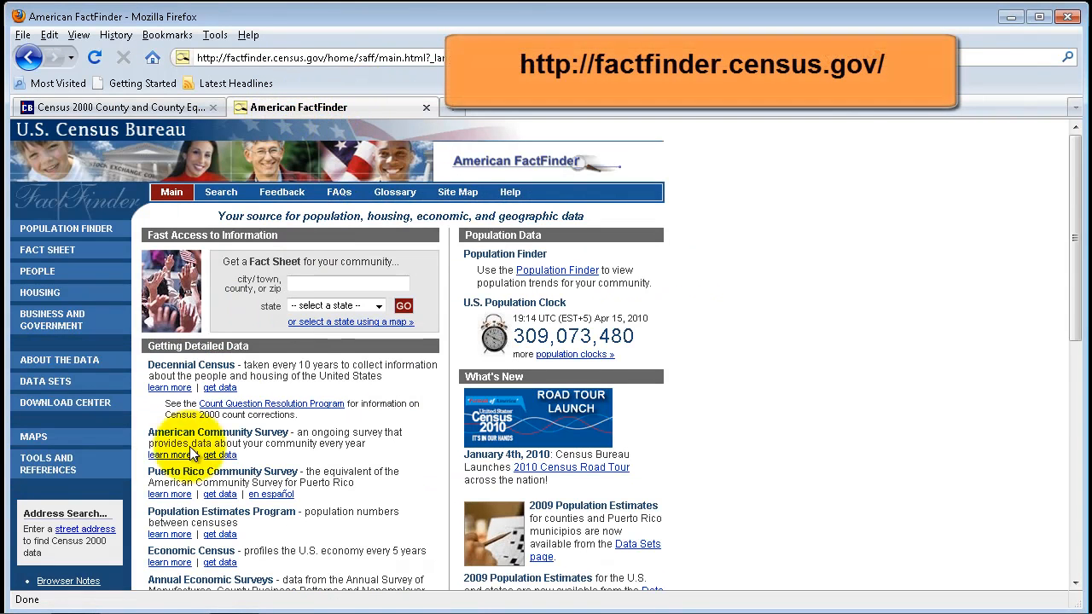
click(68, 403)
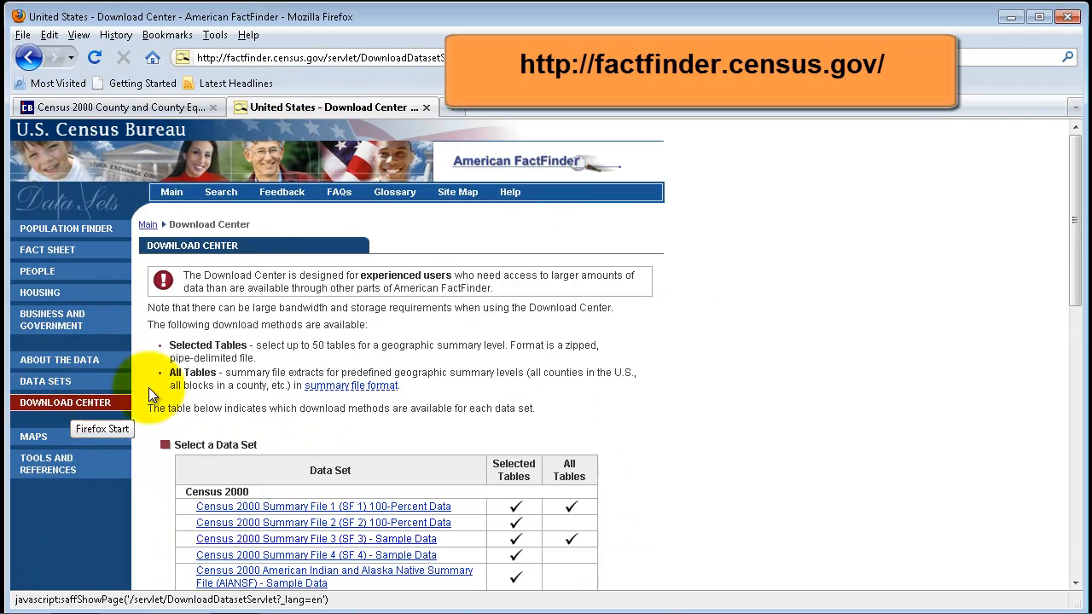
scroll(287, 475, down, 4)
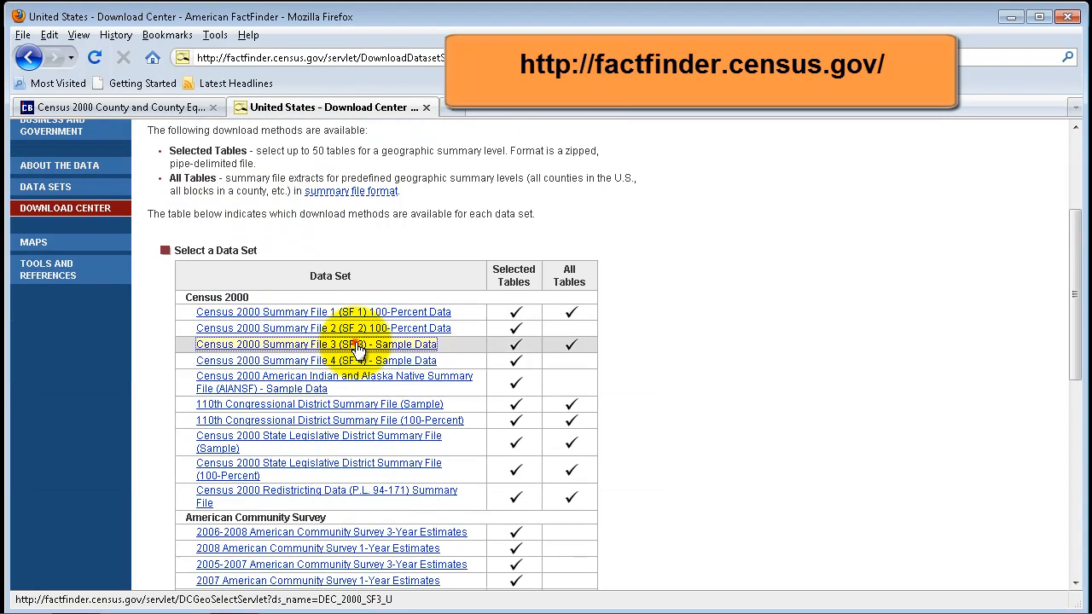
click(355, 344)
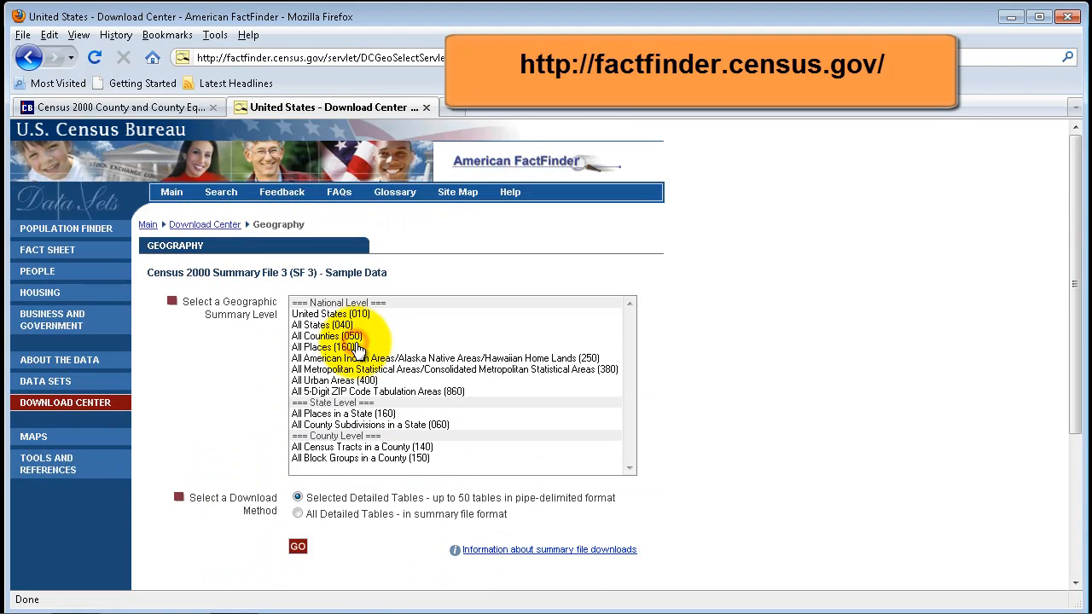
click(326, 336)
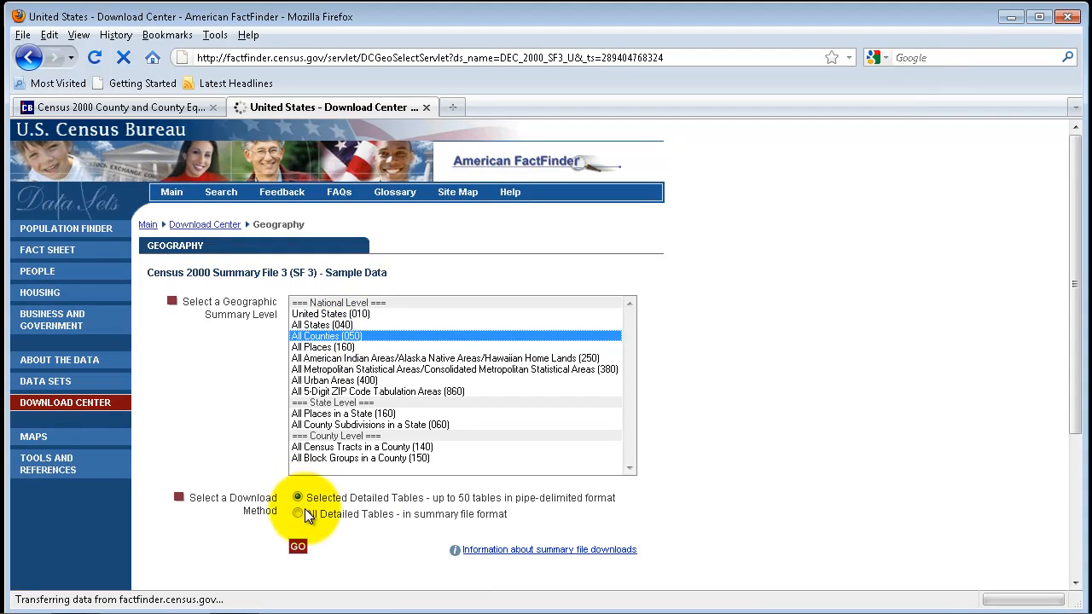
click(298, 548)
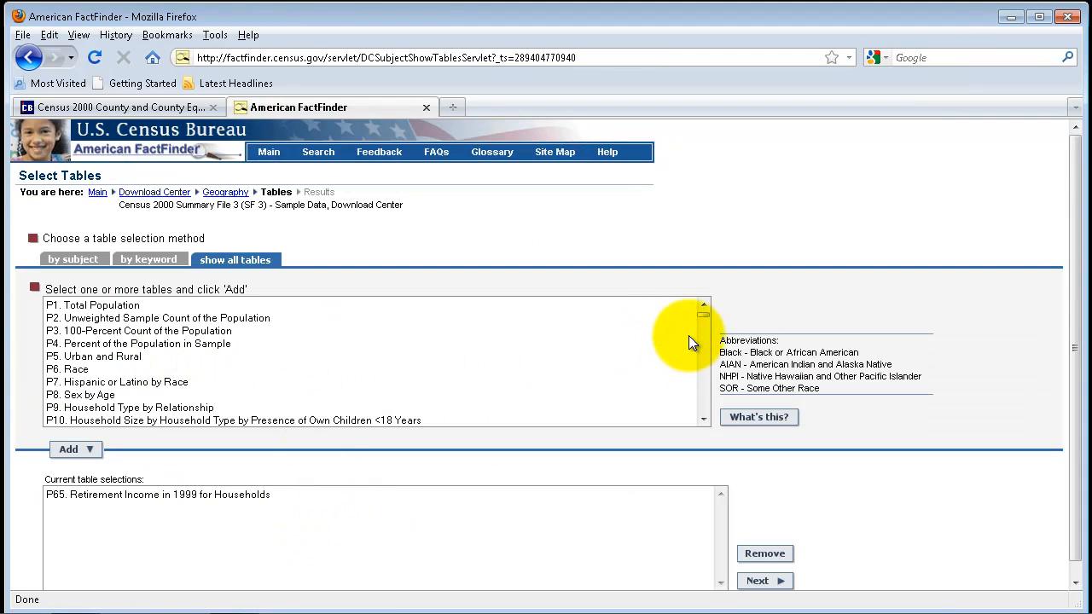
Step: Add table P65. Retirement Income in 1999 for Households to the current table selections
scroll(704, 350, down, 9)
scroll(703, 349, down, 9)
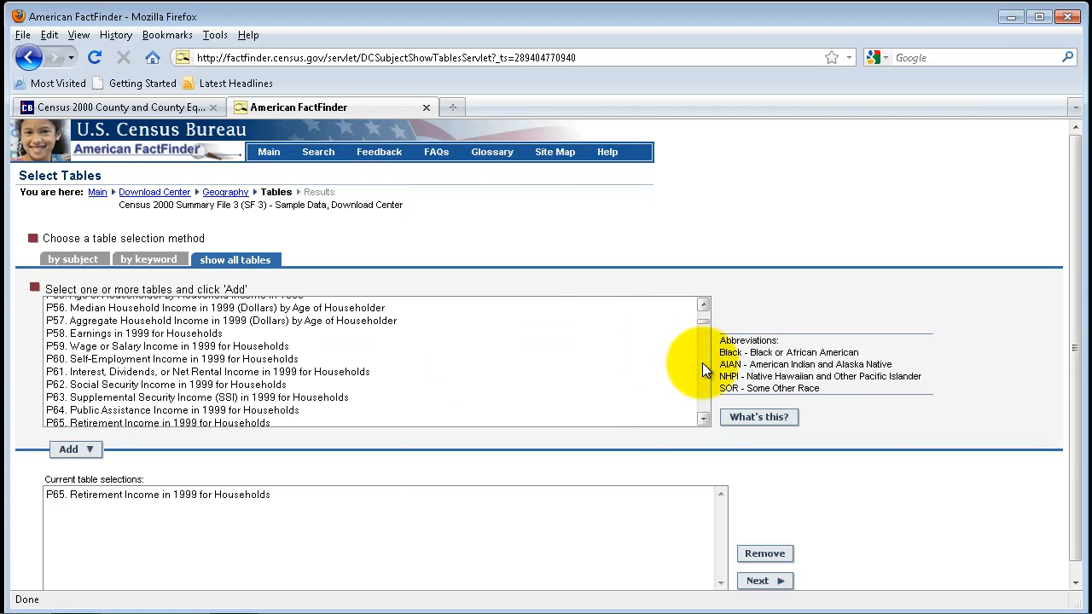
click(257, 422)
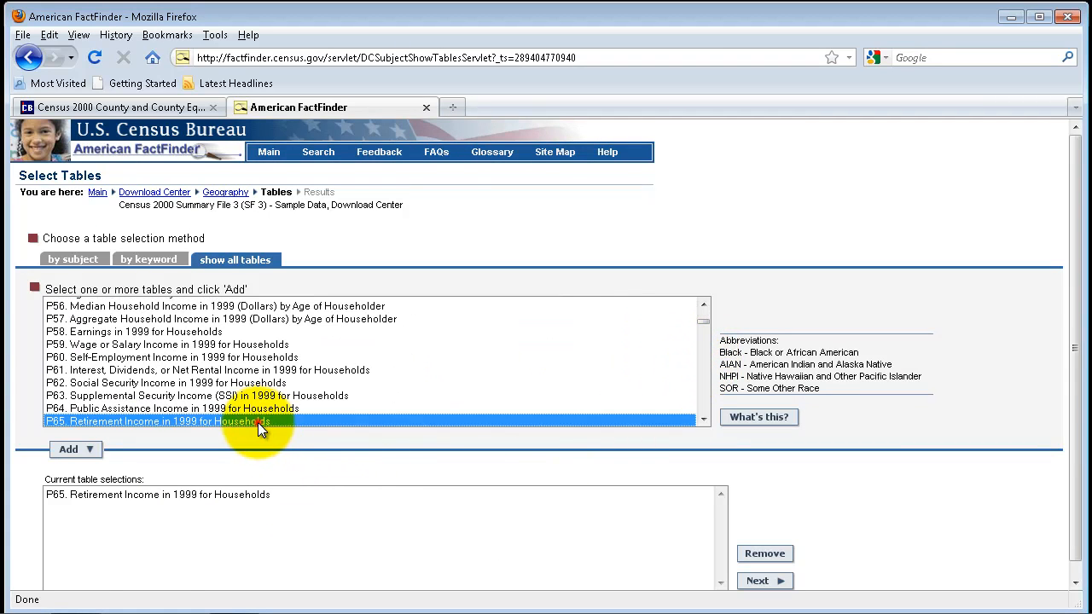
click(81, 495)
click(85, 449)
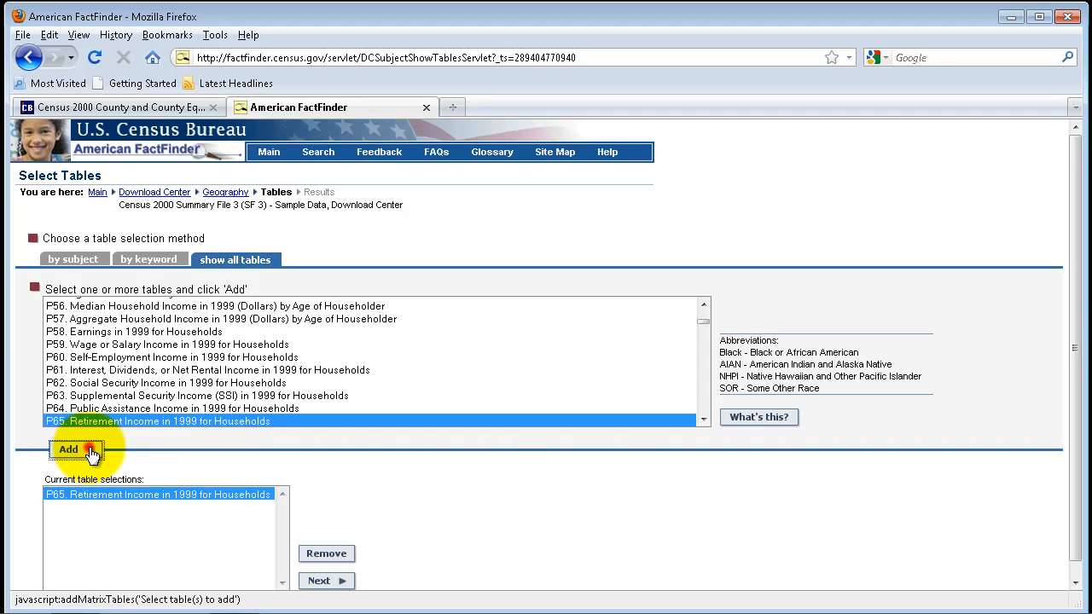
Step: Proceed with the selected table, start its download and save dc_dec_2000_sf3_u.zip
click(330, 580)
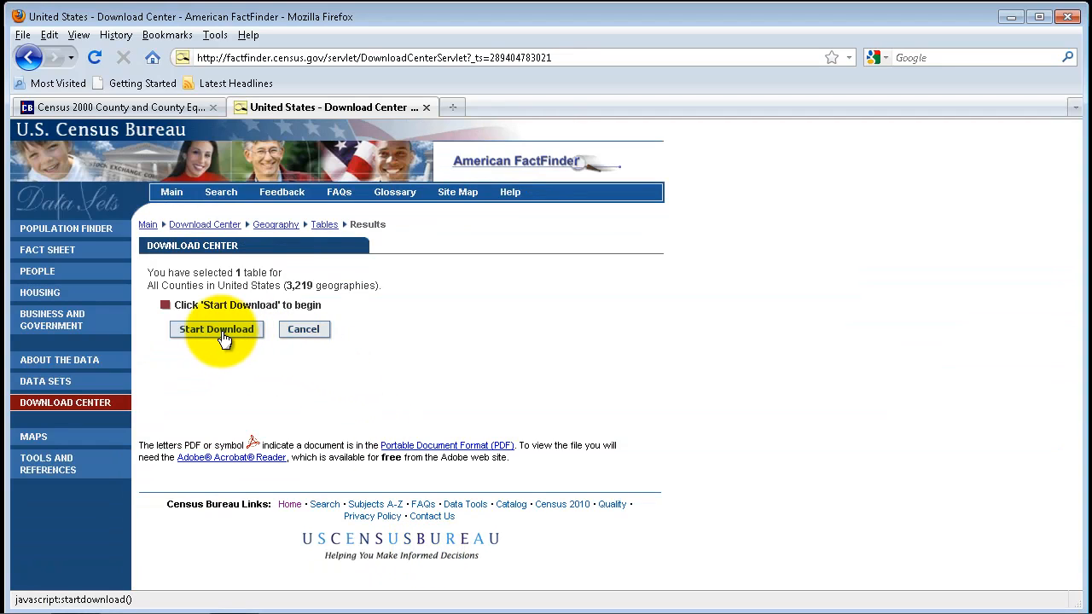
click(218, 329)
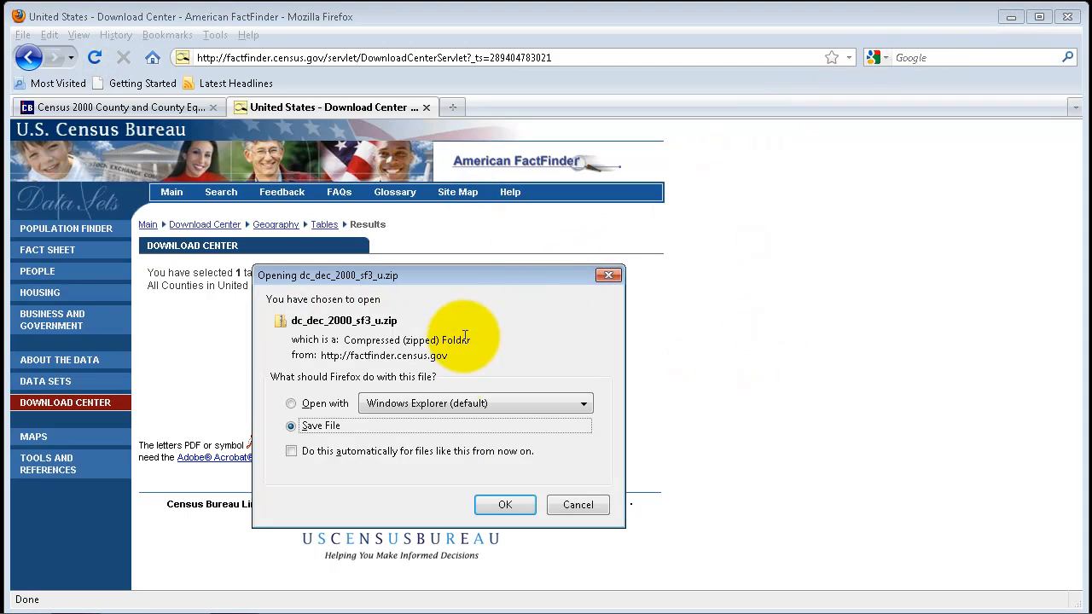
click(504, 505)
Step: Switch to Windows Explorer and cut dc_dec_2000_sf3_u and co12_d00_e00 from the Downloads folder
click(71, 612)
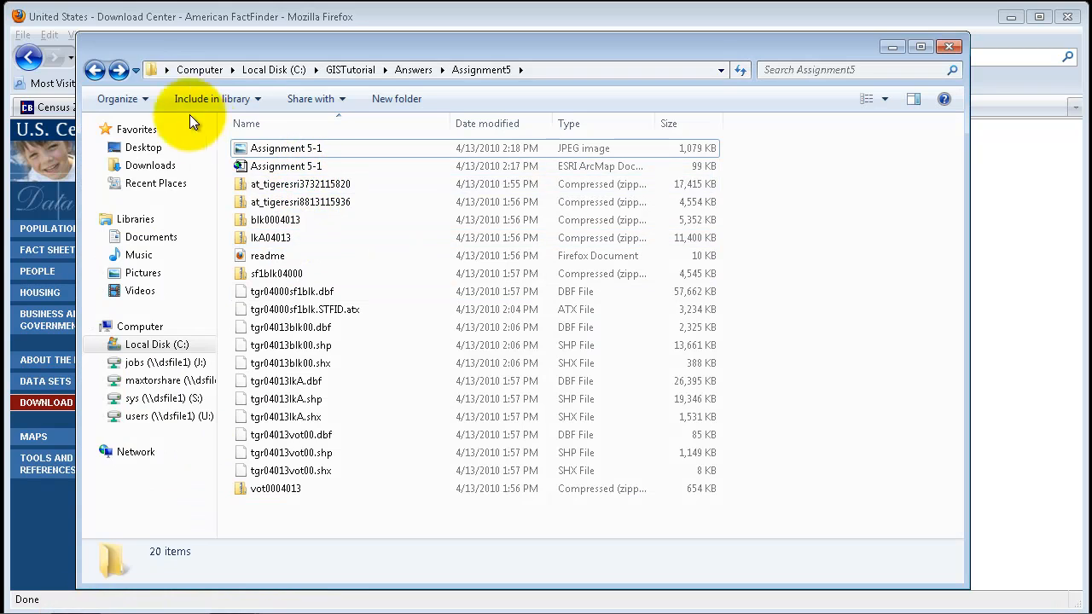
click(146, 165)
click(296, 148)
shift+click(290, 167)
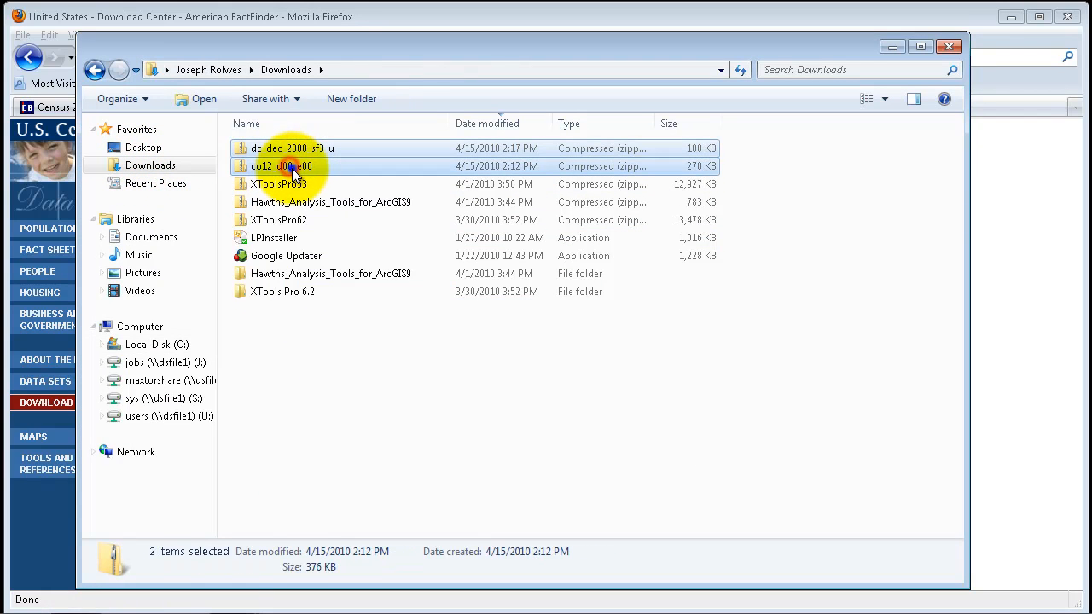
right_click(295, 166)
click(333, 300)
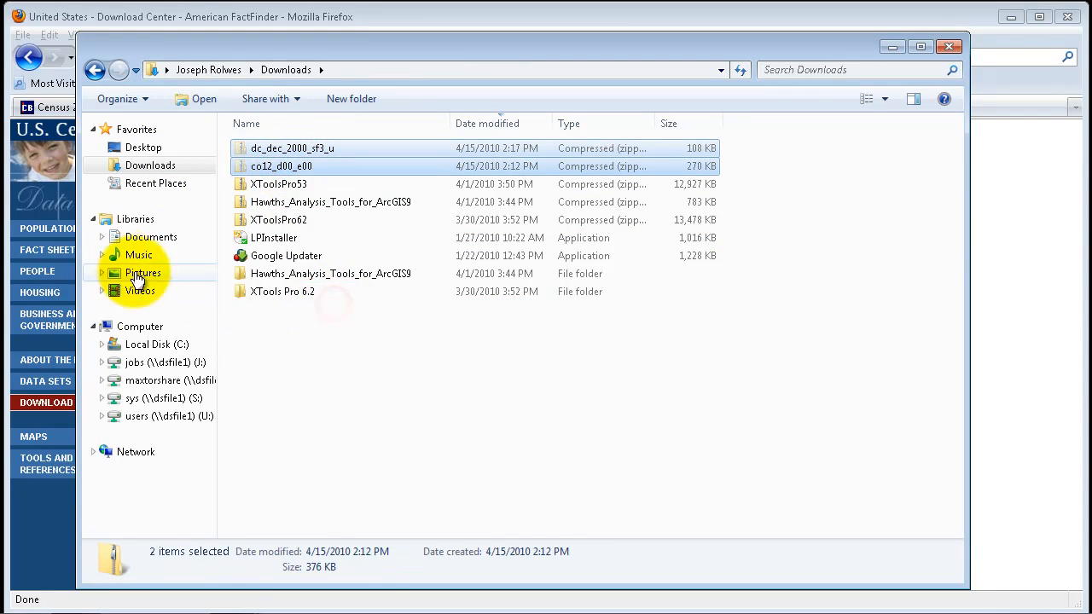
Step: Open the folder GISTutorial\Answers\Assignment5 on Local Disk (C:)
click(136, 345)
click(306, 184)
double_click(306, 183)
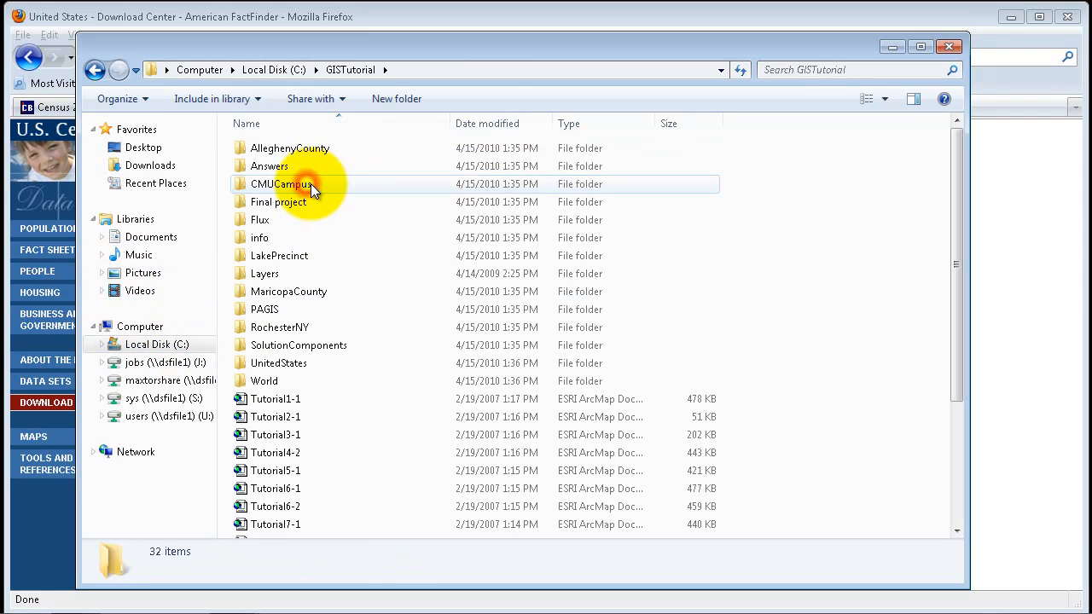
double_click(291, 167)
click(301, 219)
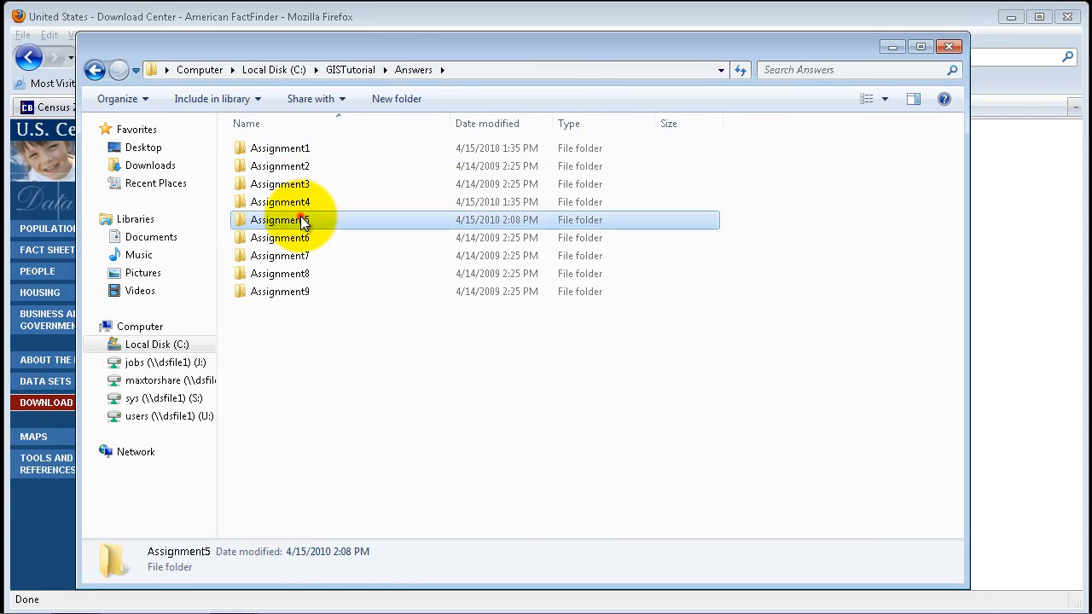
double_click(349, 220)
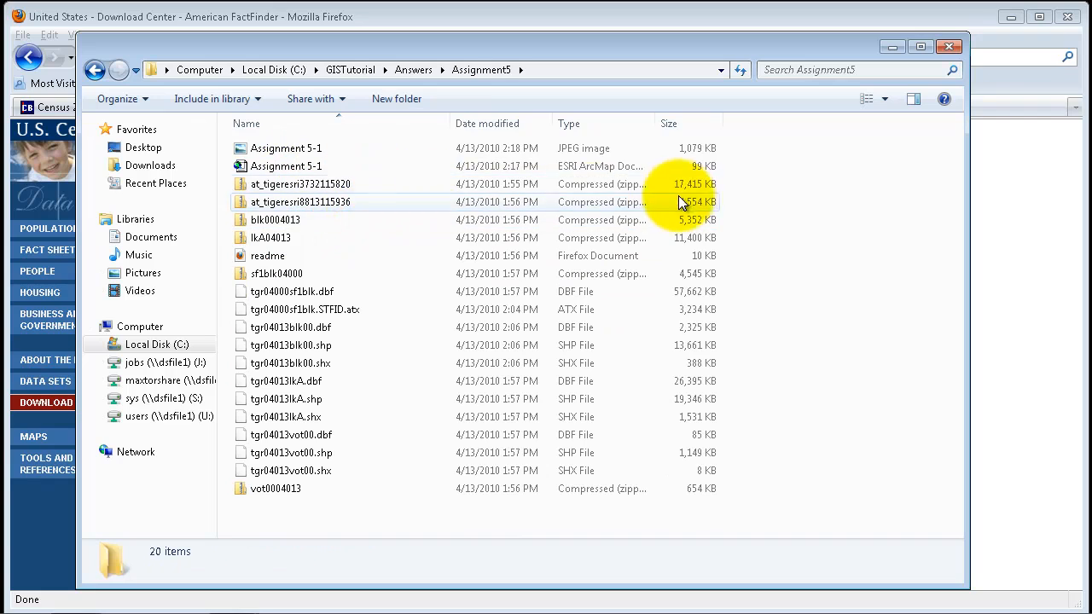
Step: Create a folder named Assignment52 inside Assignment5 and move the two cut zip files into it
click(398, 99)
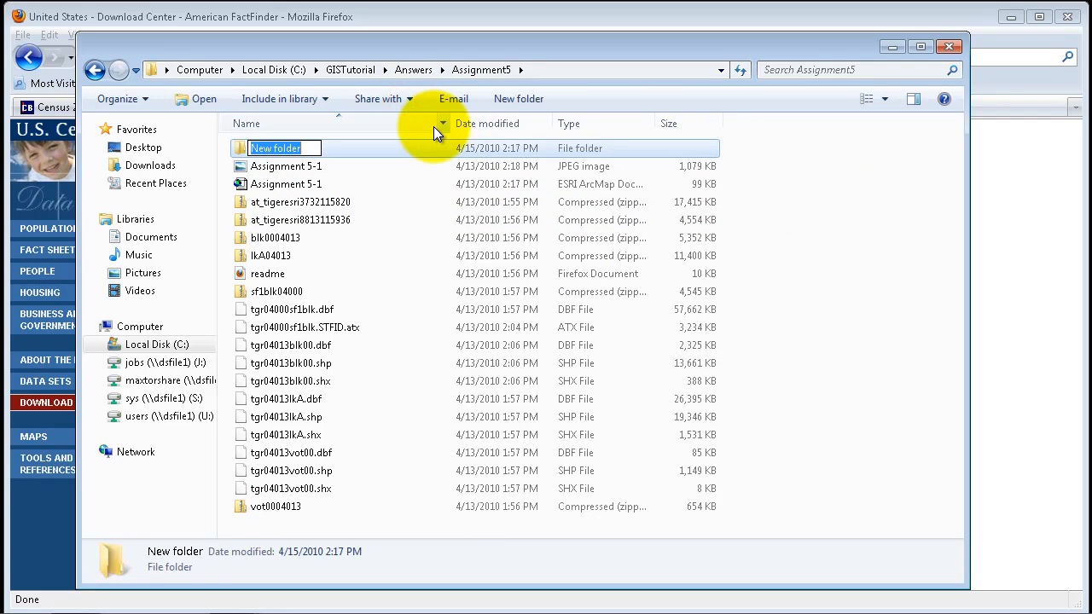
text(Assignme)
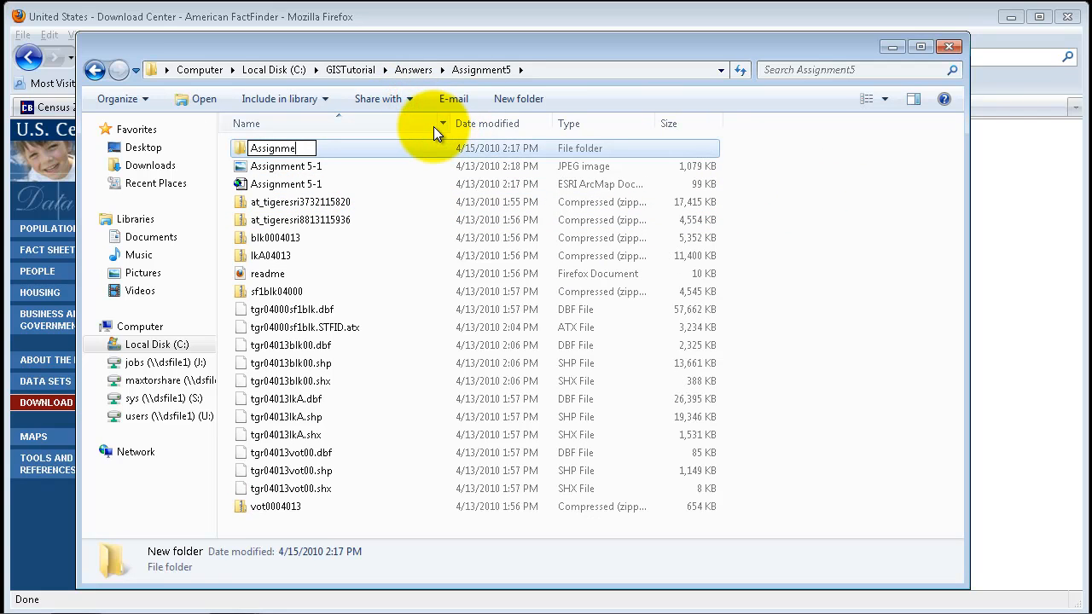
text(nt52)
key(Return)
key(Return)
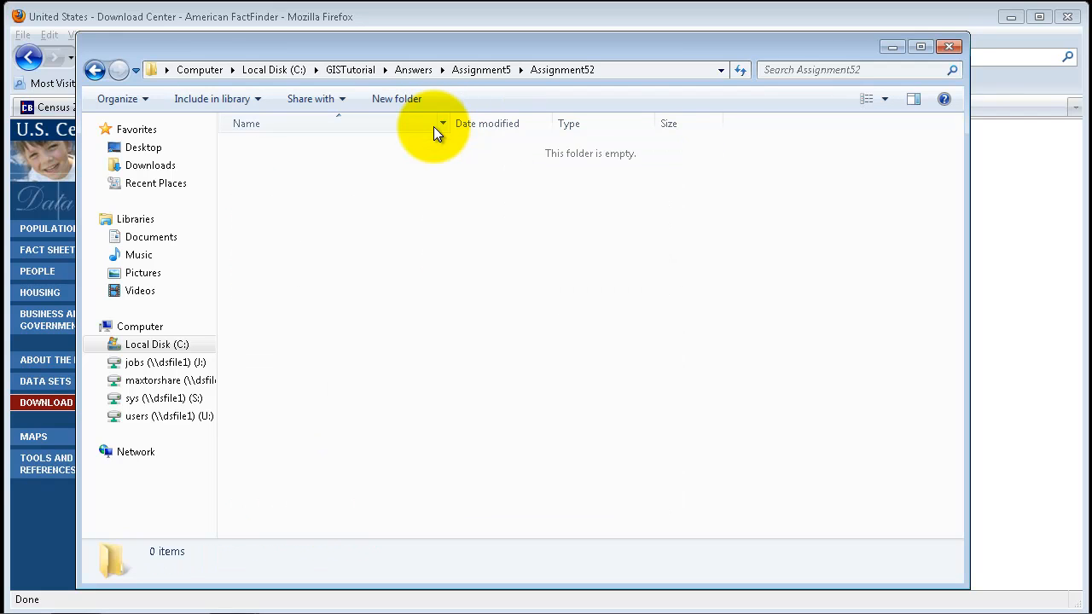
key(ctrl+v)
click(406, 224)
Step: Copy co12_d00.e00 out of the co12_d00_e00 zip file into the Assignment52 folder
double_click(287, 150)
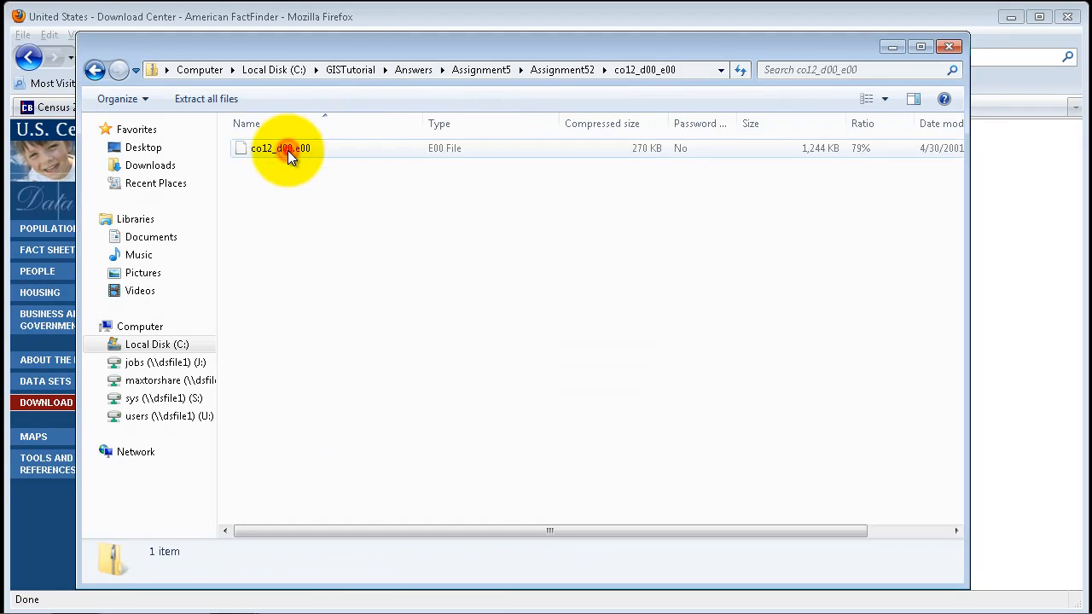
click(288, 151)
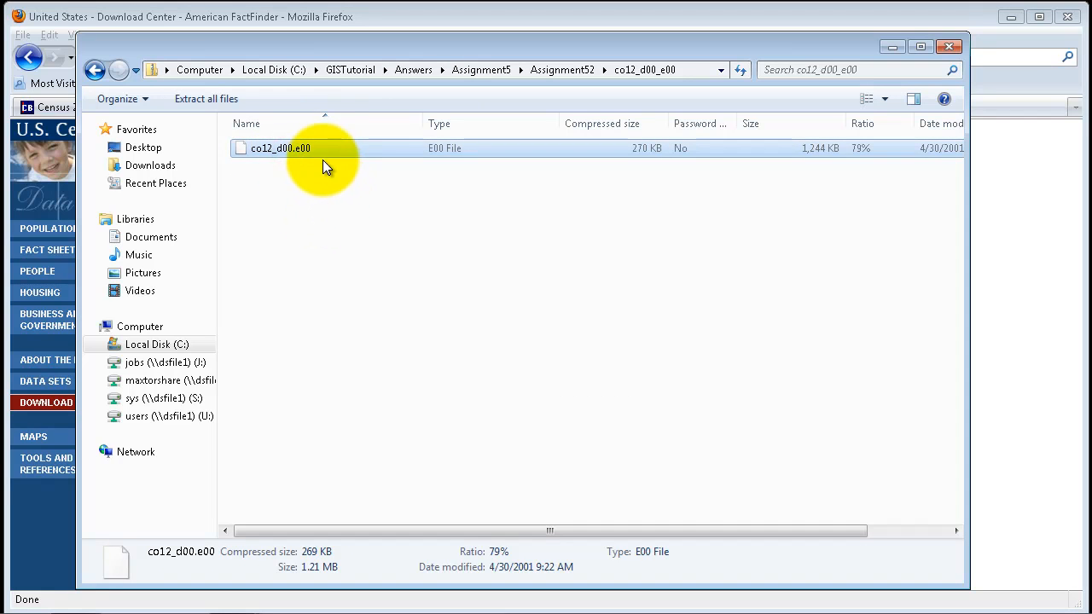
right_click(320, 150)
click(351, 202)
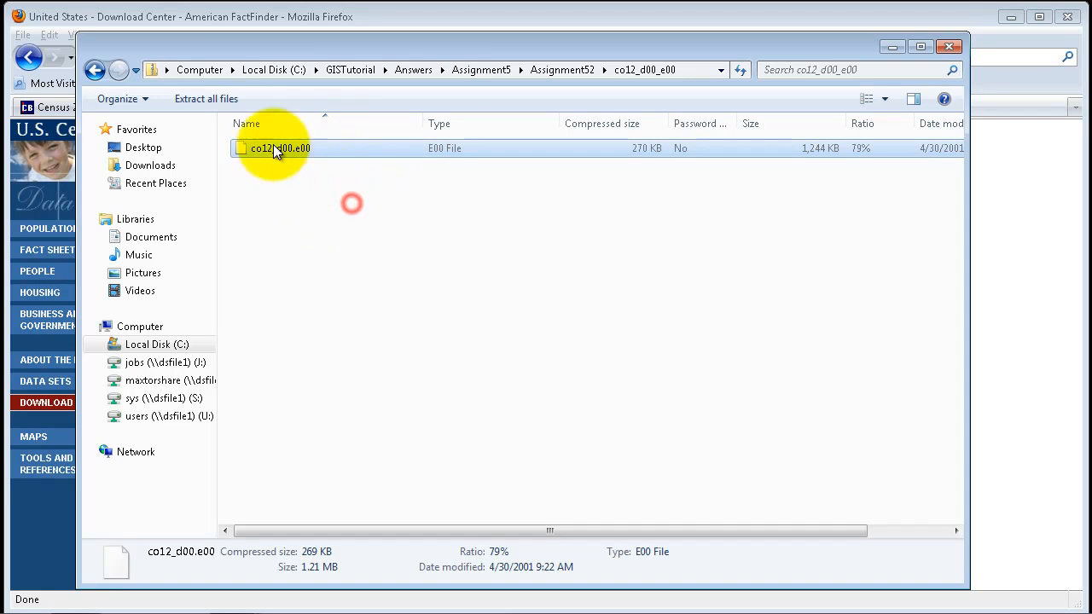
click(95, 69)
right_click(296, 238)
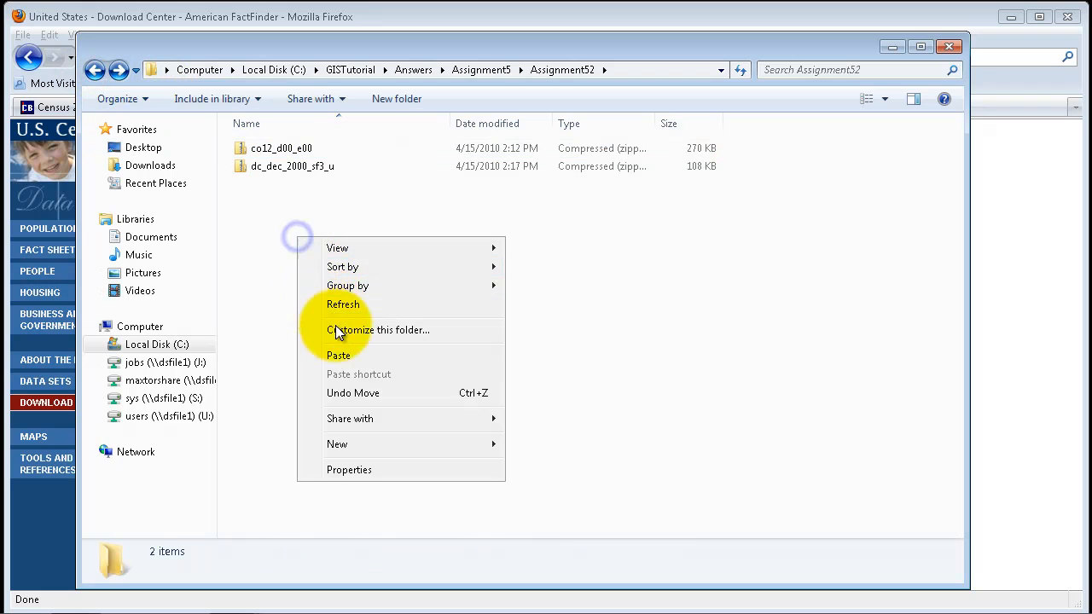
click(340, 353)
click(516, 303)
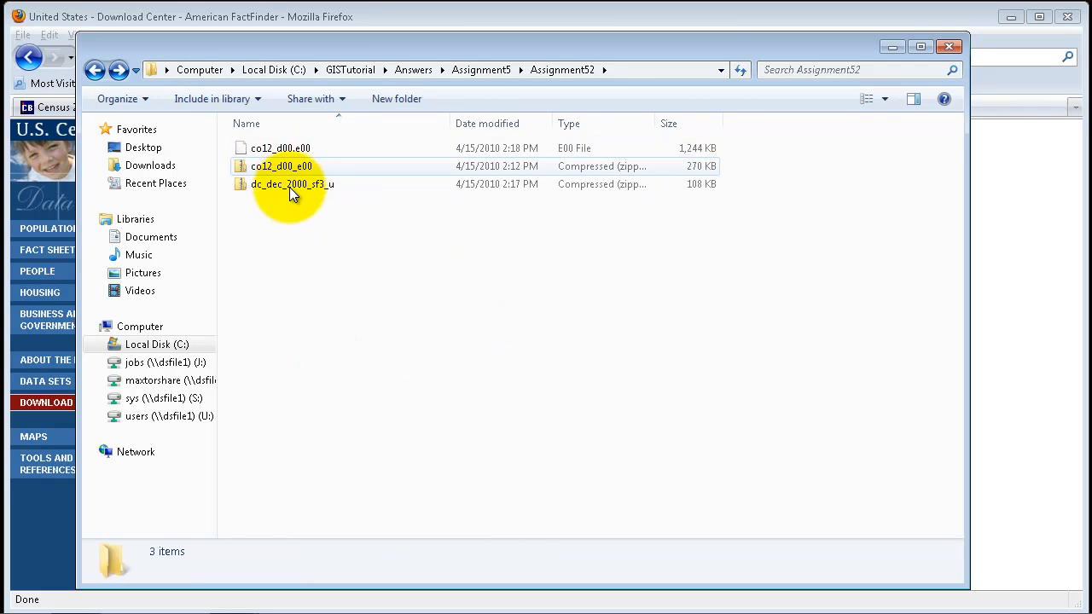
Step: Copy all three text files from the dc_dec_2000_sf3_u zip file into the Assignment52 folder and refresh the folder
double_click(289, 187)
drag(344, 239, 279, 144)
right_click(280, 145)
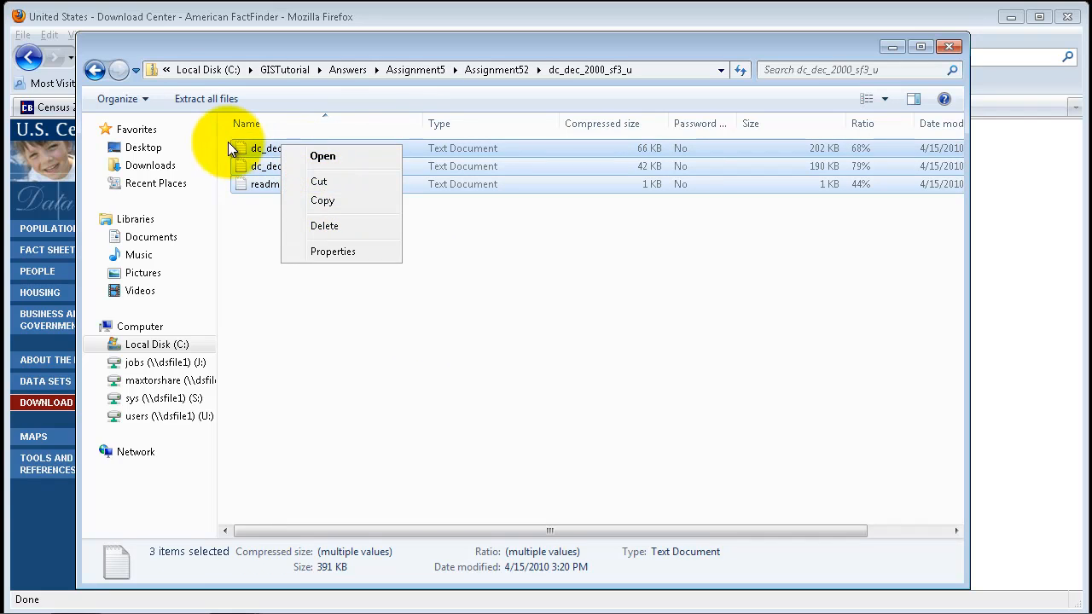
click(329, 200)
click(93, 69)
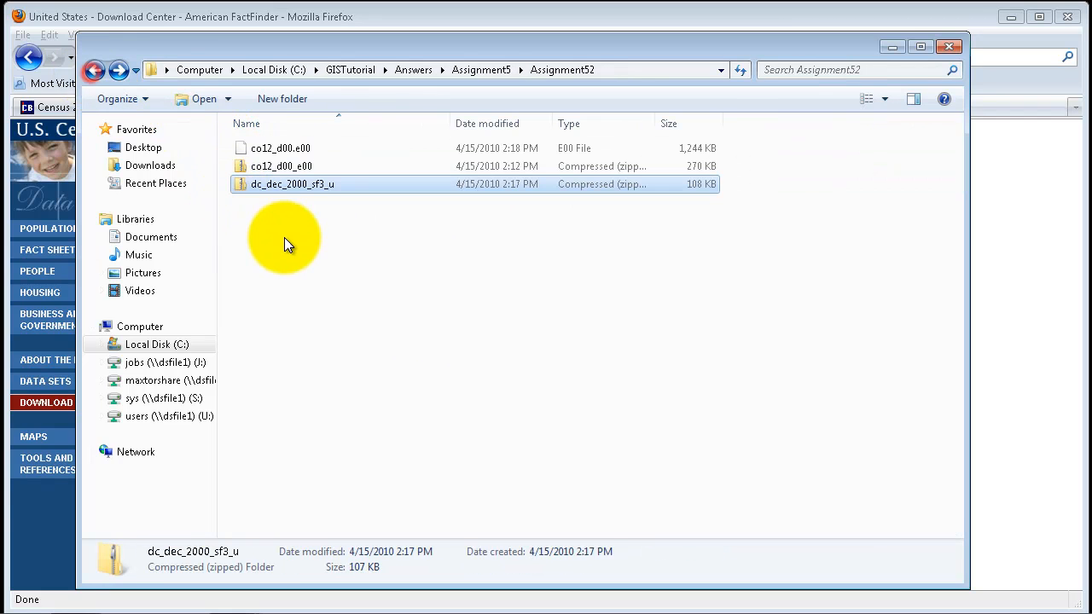
right_click(286, 243)
click(343, 354)
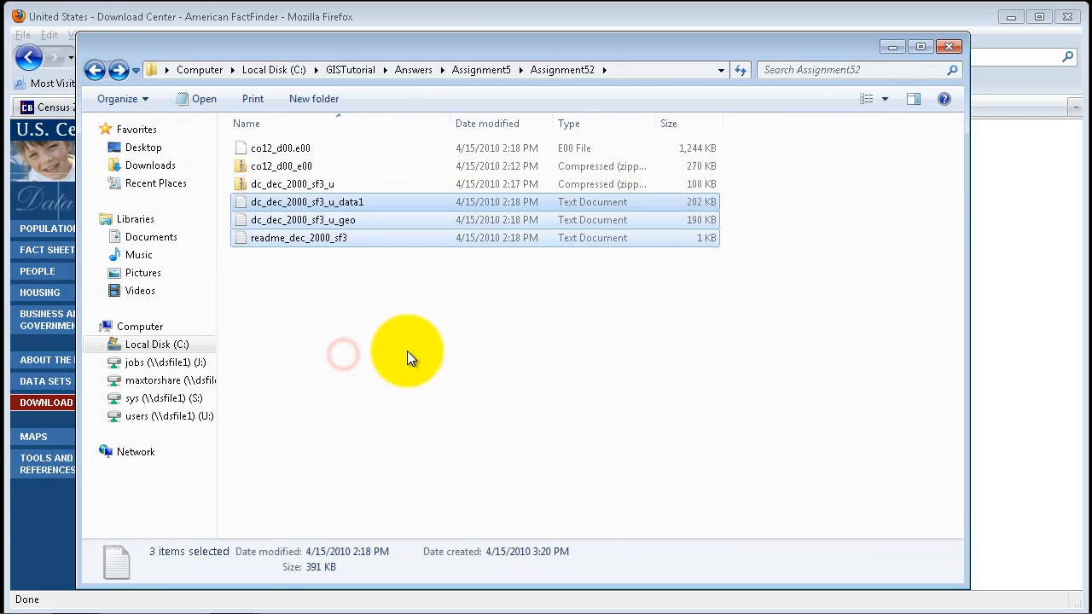
click(406, 271)
right_click(390, 273)
click(444, 347)
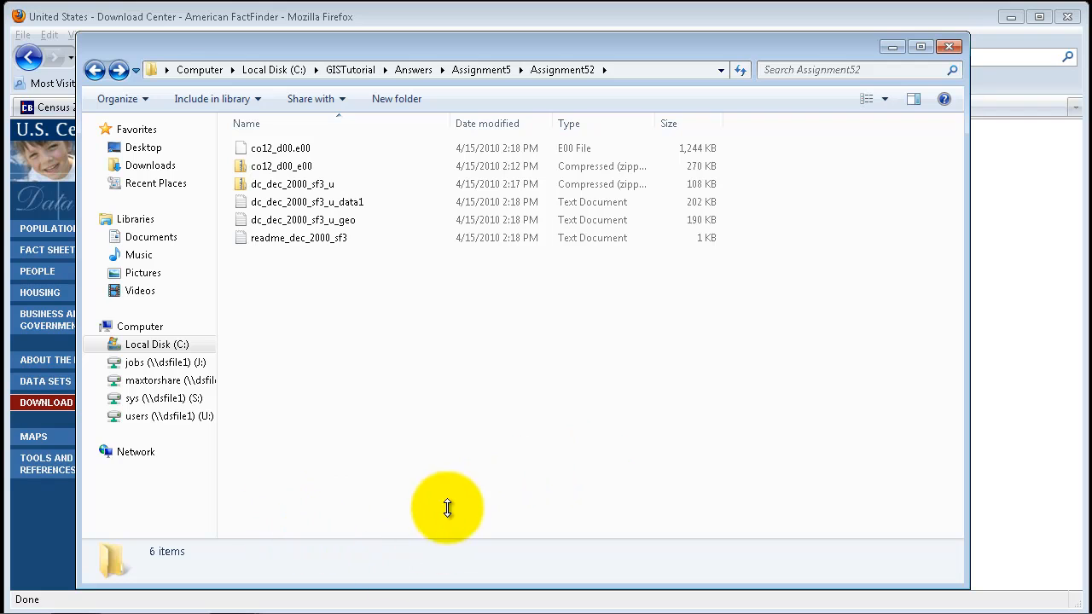
Step: Switch to Excel and browse for a file to open in C:\GISTutorial\Answers\Assignment5\Assignment52
click(401, 610)
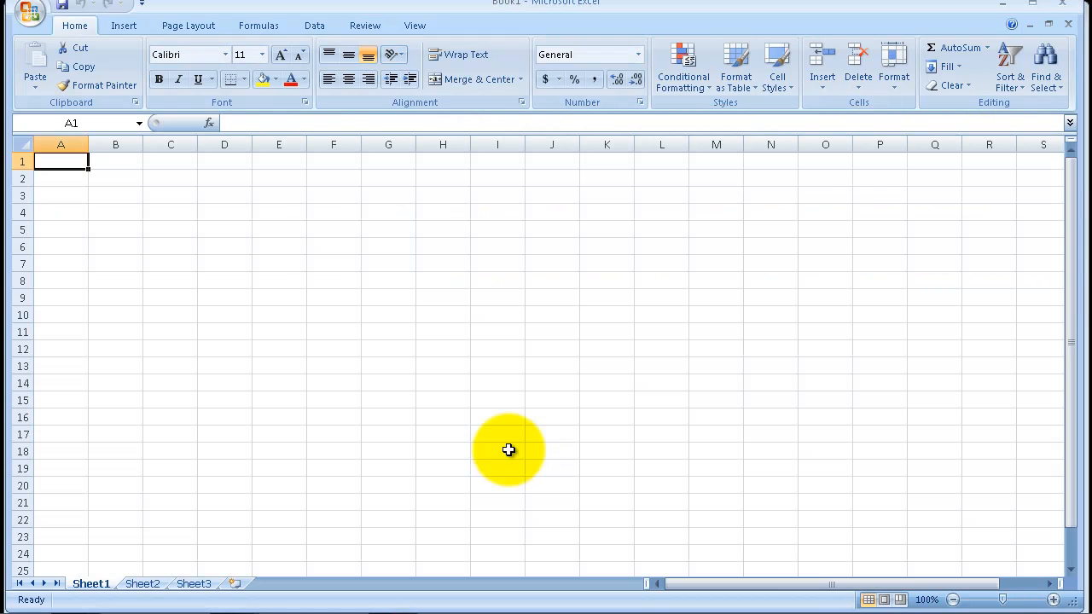
click(30, 12)
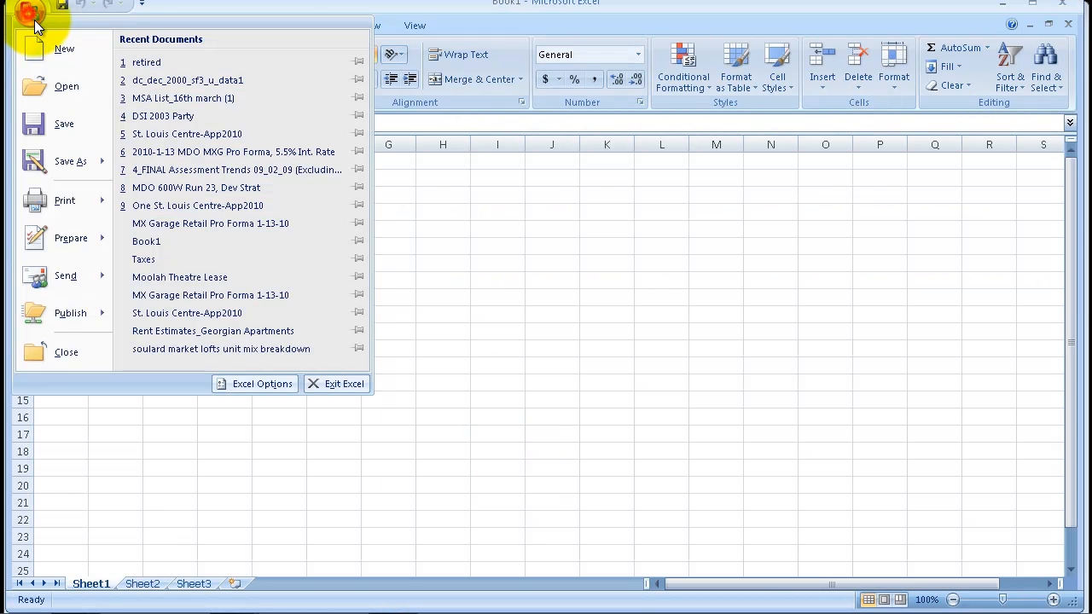
click(71, 89)
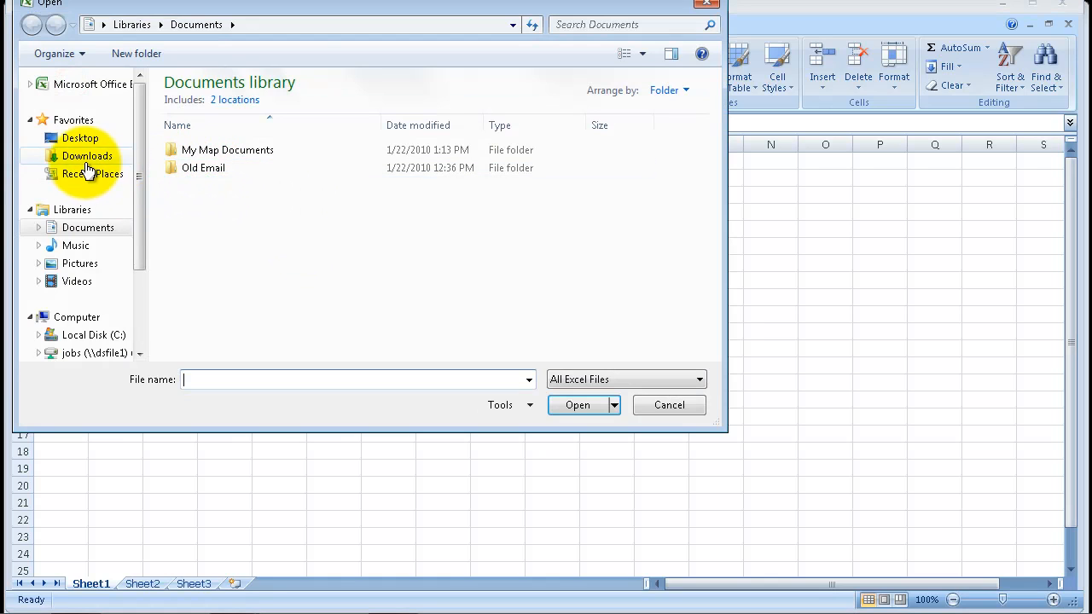
click(87, 335)
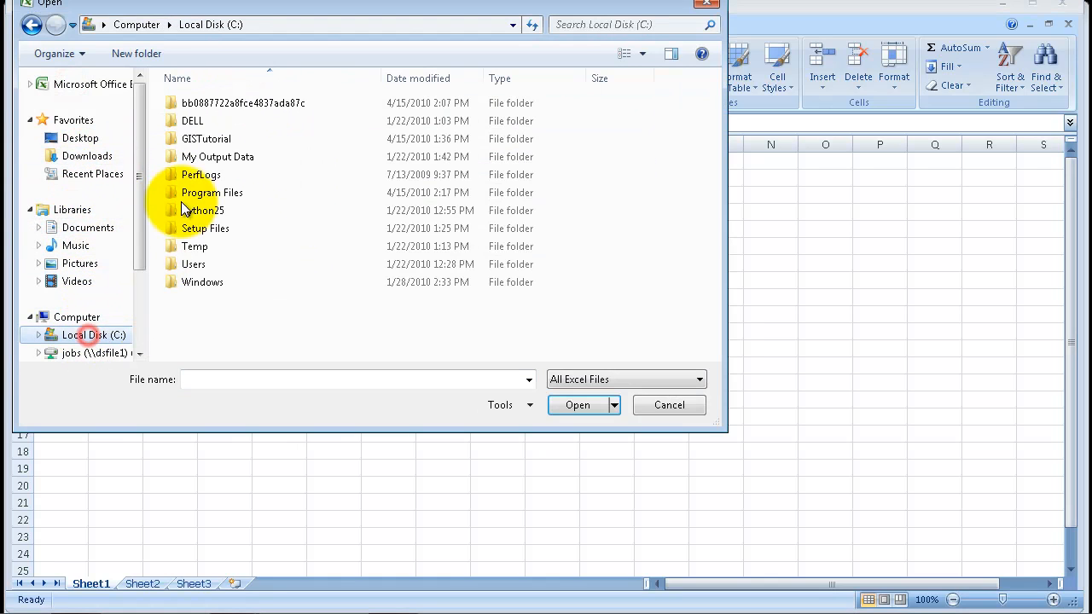
double_click(206, 142)
double_click(207, 124)
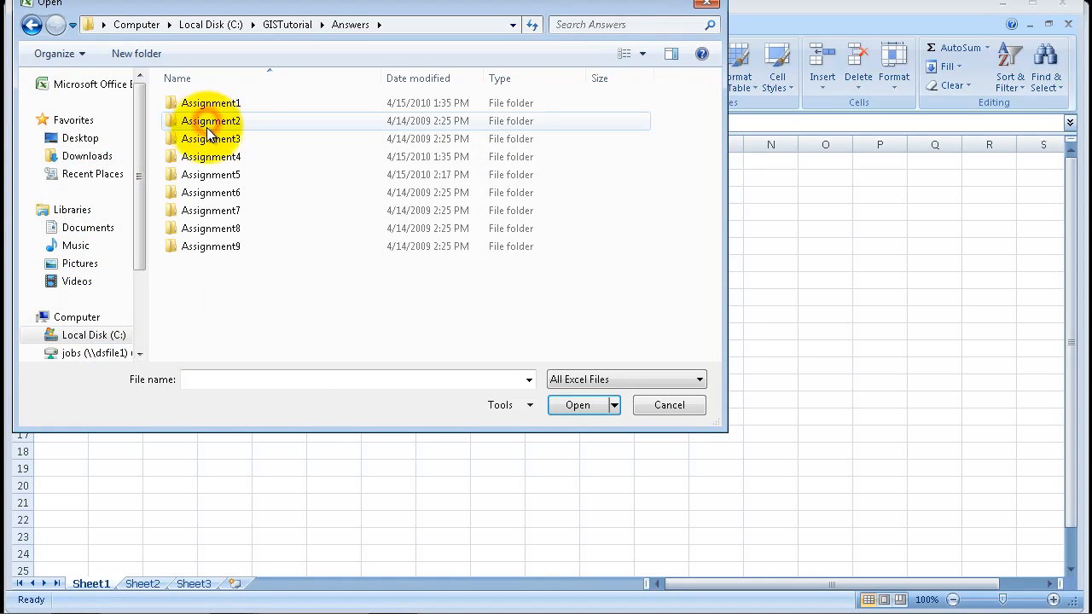
double_click(210, 175)
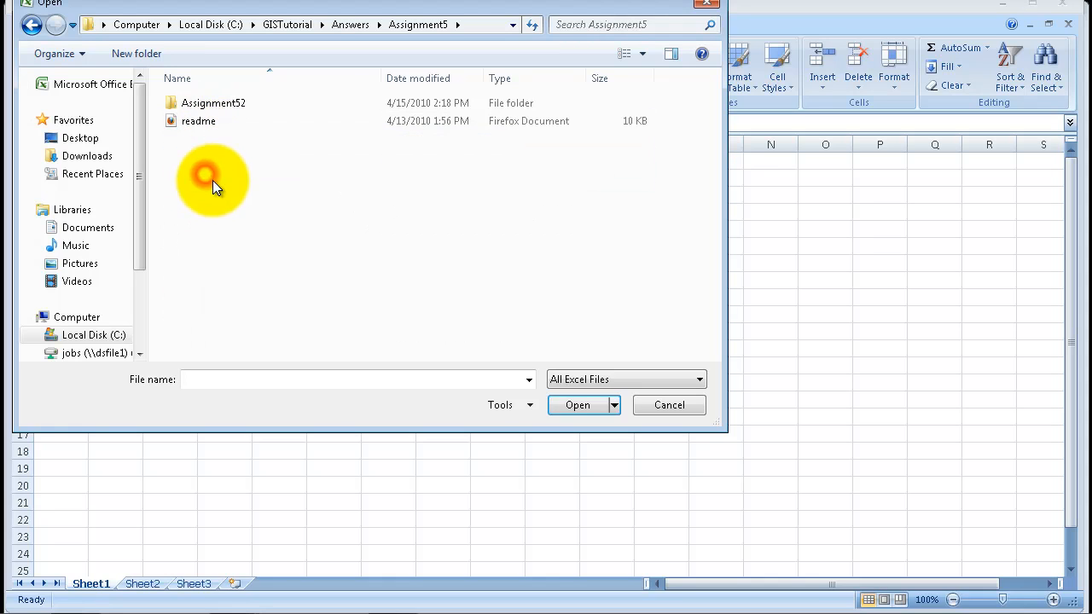
double_click(221, 106)
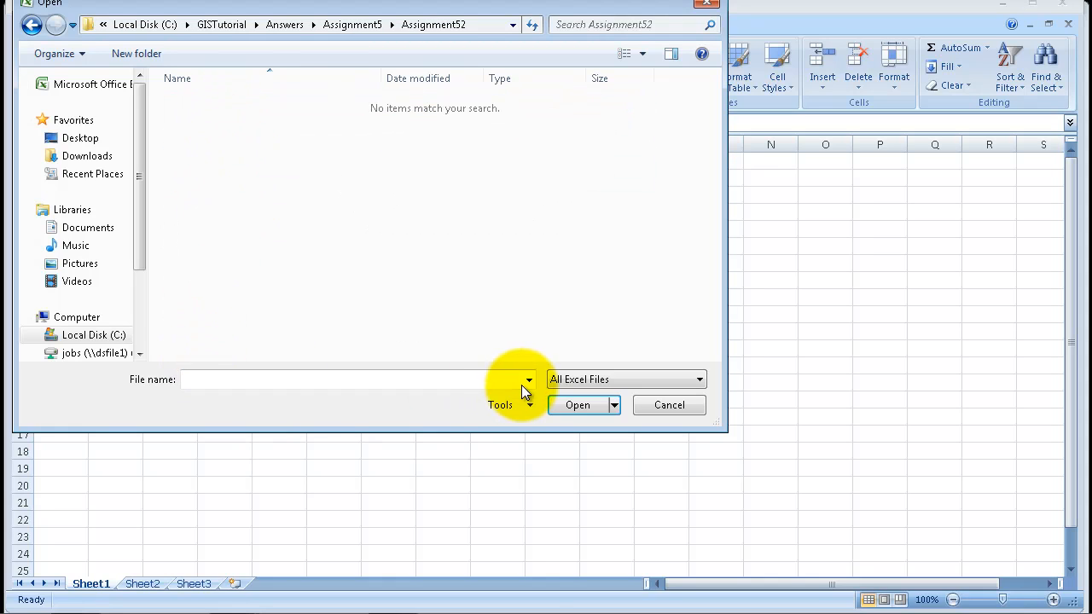
Step: List all file types and open the text file dc_dec_2000_sf3_u_data1
click(578, 380)
click(565, 392)
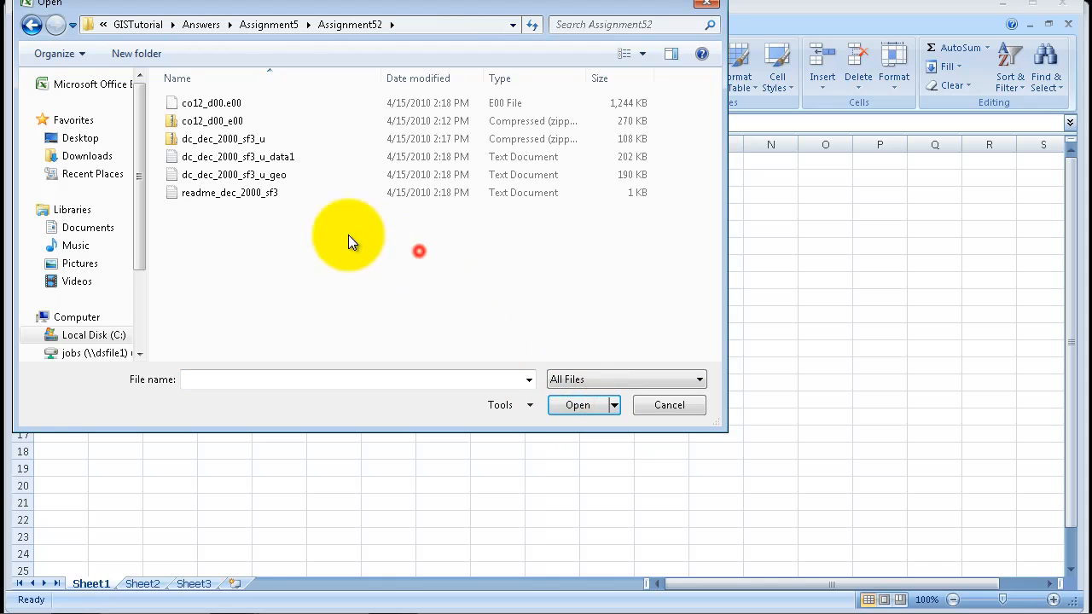
click(290, 156)
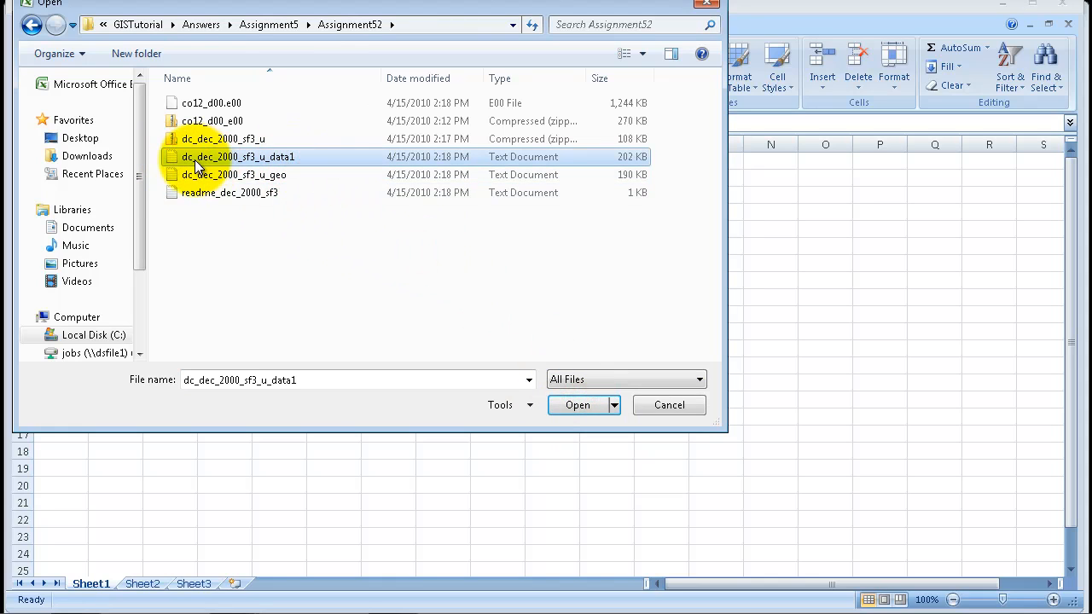
click(583, 406)
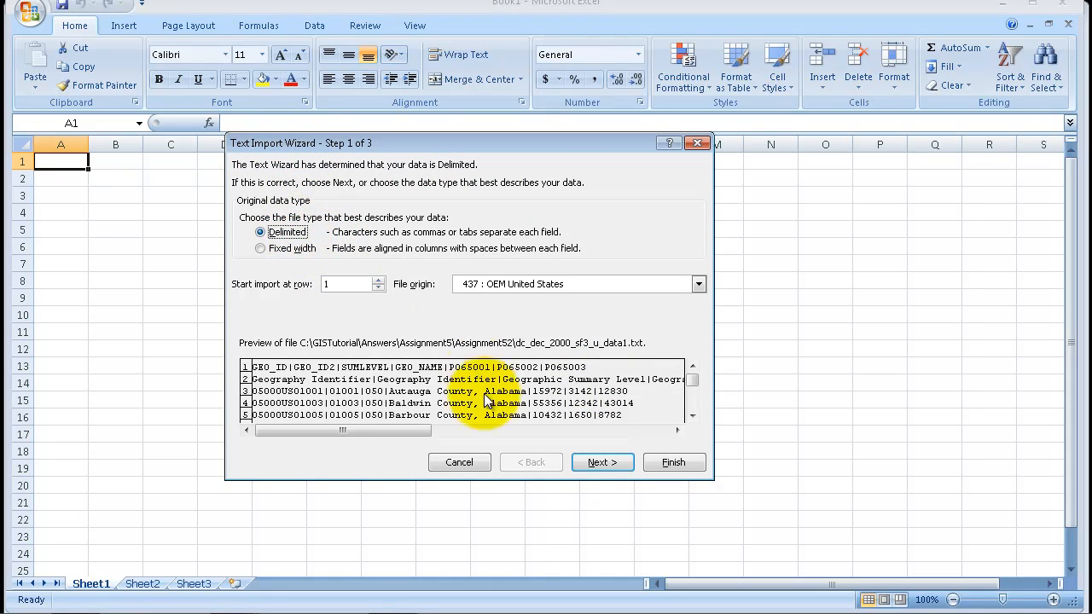
Step: Import the delimited text with the tab delimiter turned off and the custom delimiter | in its place, keeping the General column format
click(613, 461)
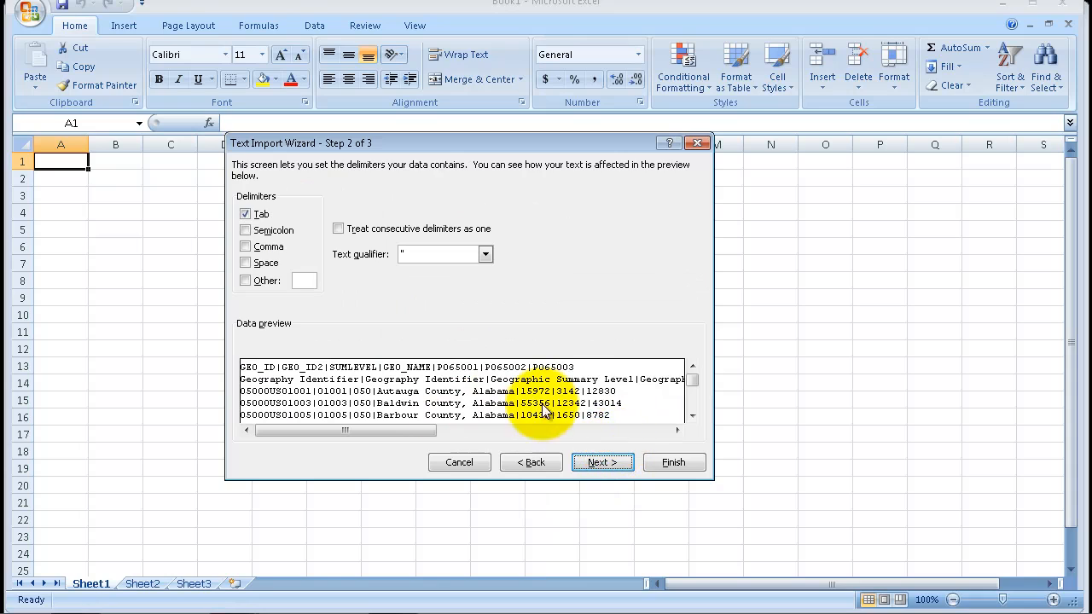
click(249, 214)
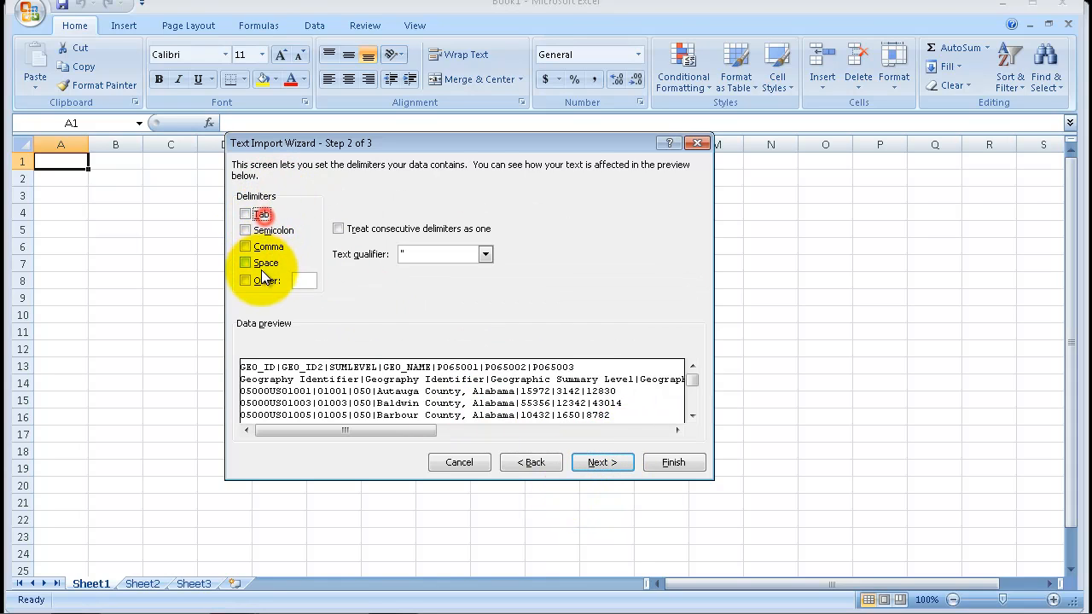
click(249, 279)
click(297, 281)
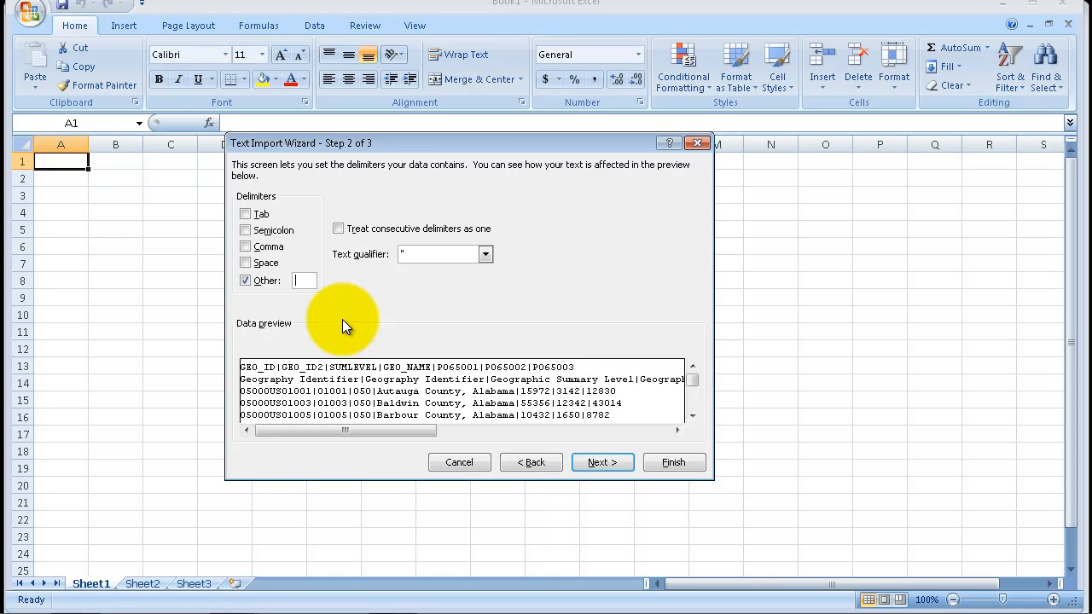
text(|)
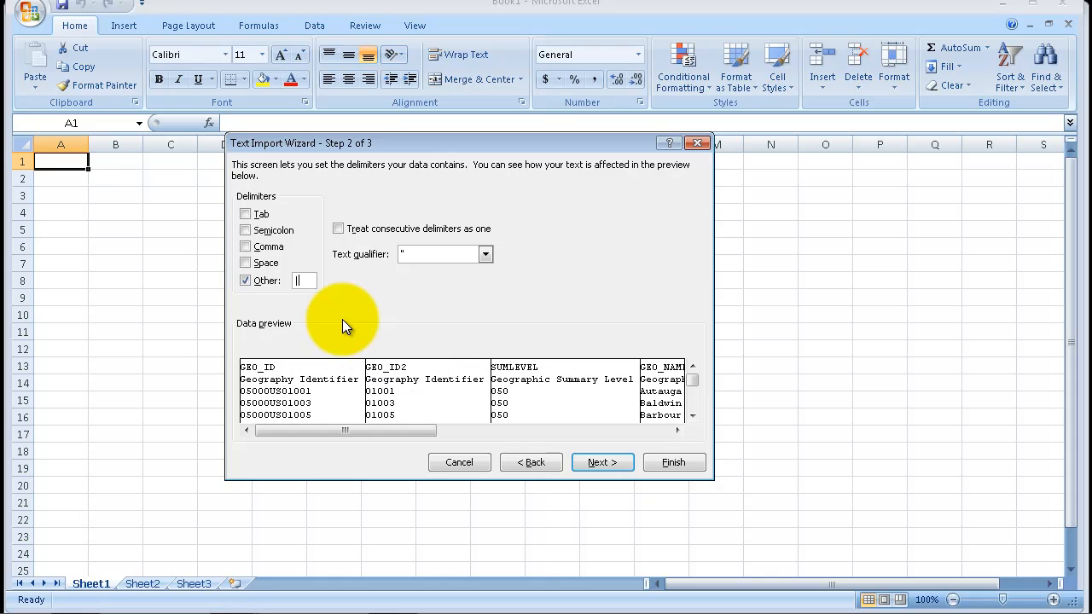
click(610, 466)
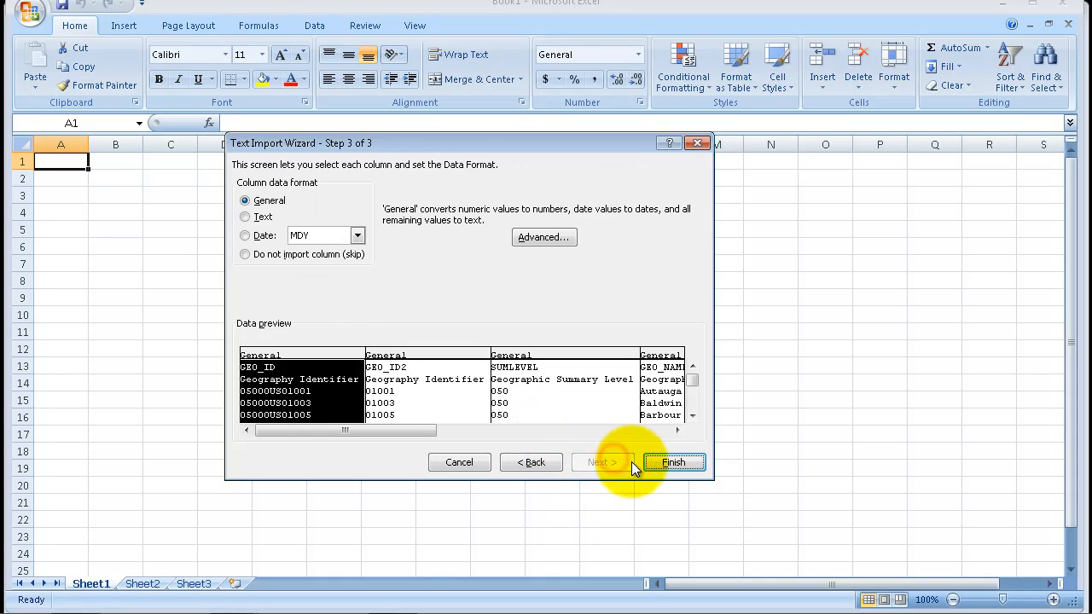
click(669, 461)
click(661, 277)
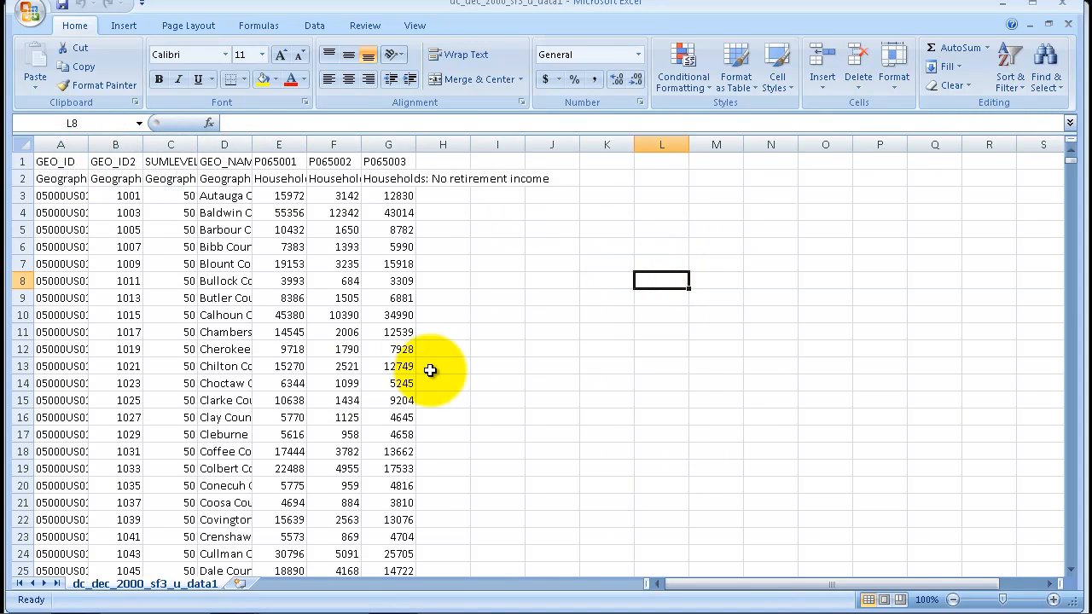
click(526, 373)
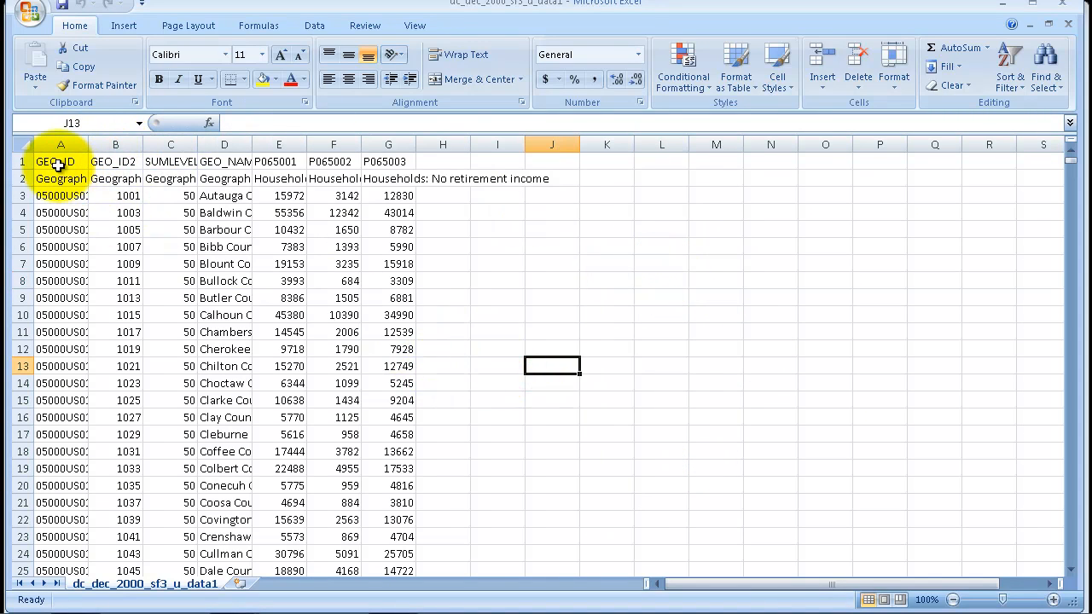
drag(53, 164, 390, 307)
click(551, 332)
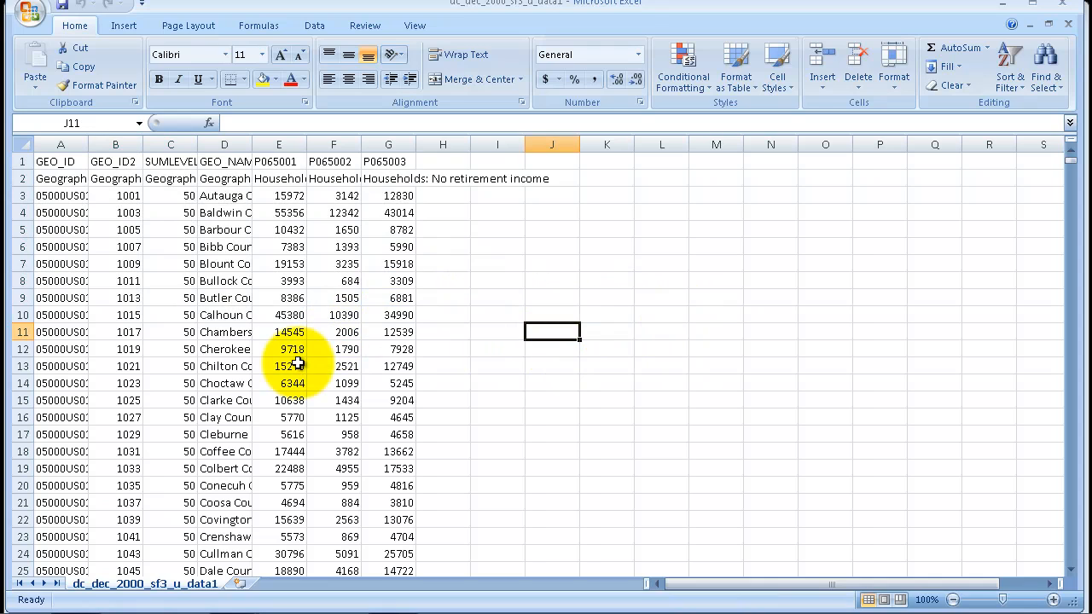
Step: Auto-fit the width of all columns in the imported sheet
click(21, 144)
double_click(88, 144)
click(569, 227)
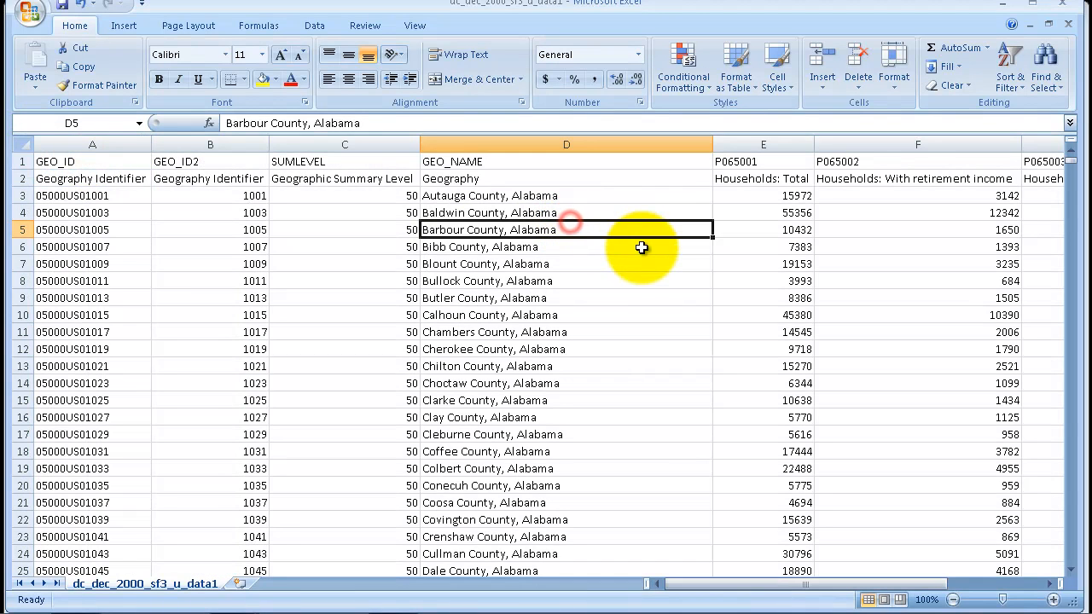
Step: Delete the descriptive header row 2 and auto-fit all column widths to the remaining data
right_click(23, 178)
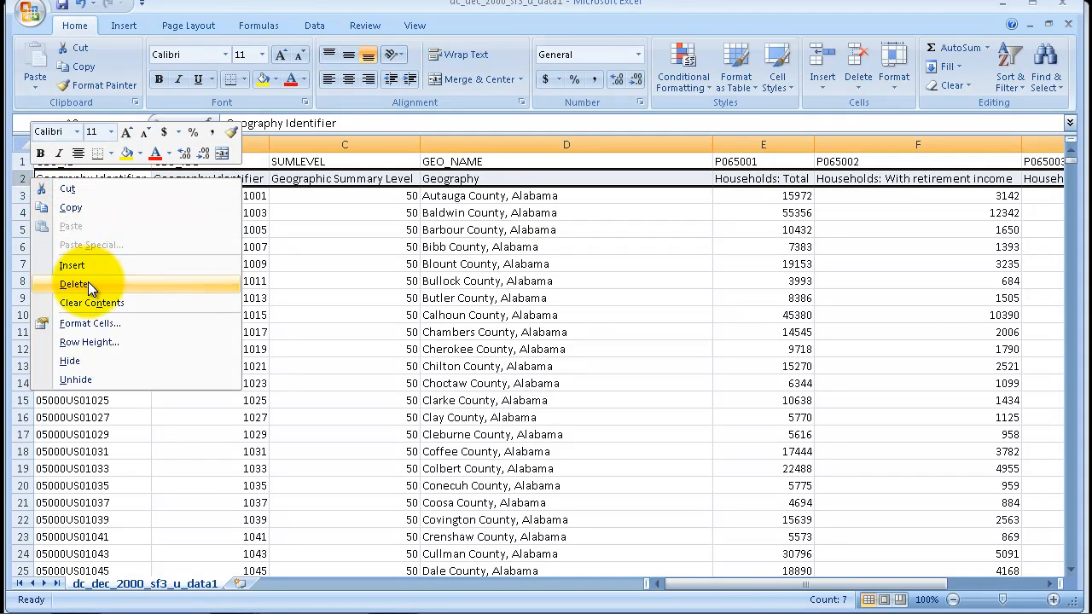
click(88, 283)
click(347, 266)
click(18, 138)
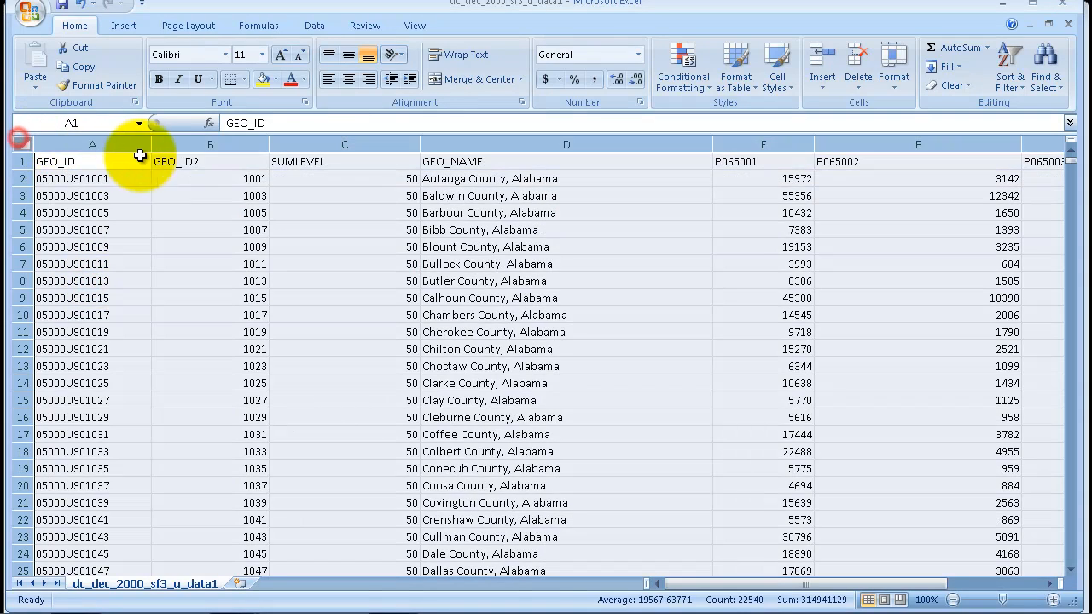
double_click(151, 143)
click(449, 279)
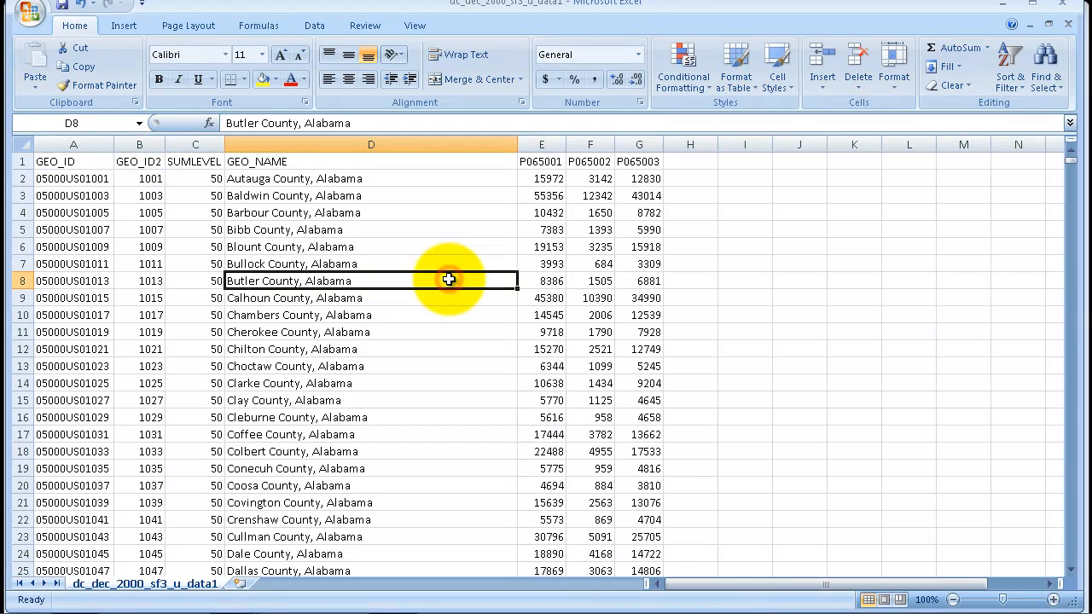
Step: Copy all Florida county rows, from Alachua County in row 319 through Washington County in row 385
scroll(448, 278, down, 13)
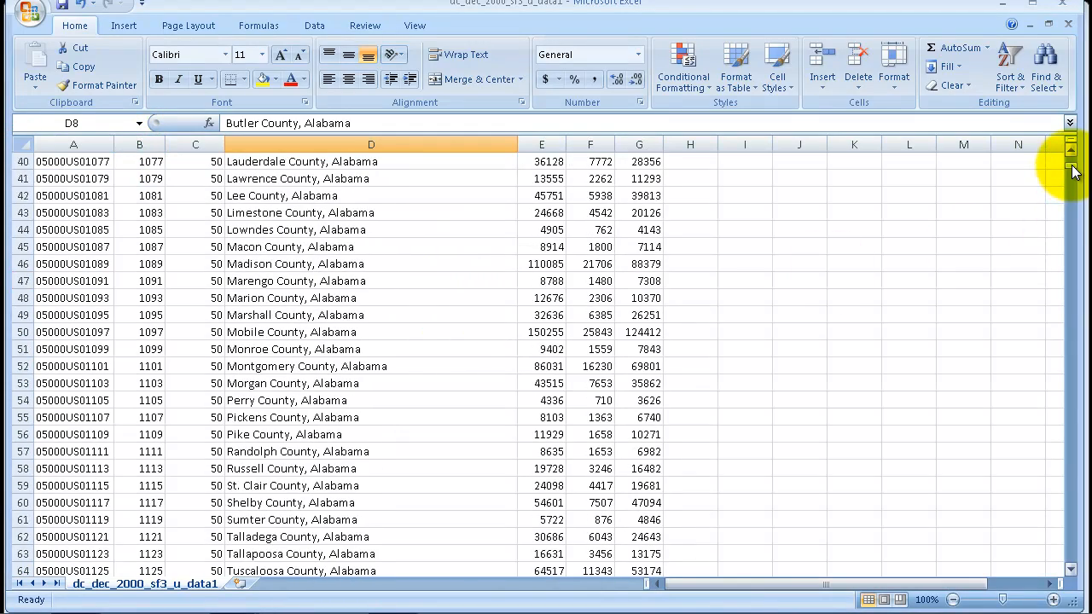
mouse_move(1073, 171)
mouse_down()
mouse_move(1075, 182)
mouse_move(1077, 156)
mouse_up()
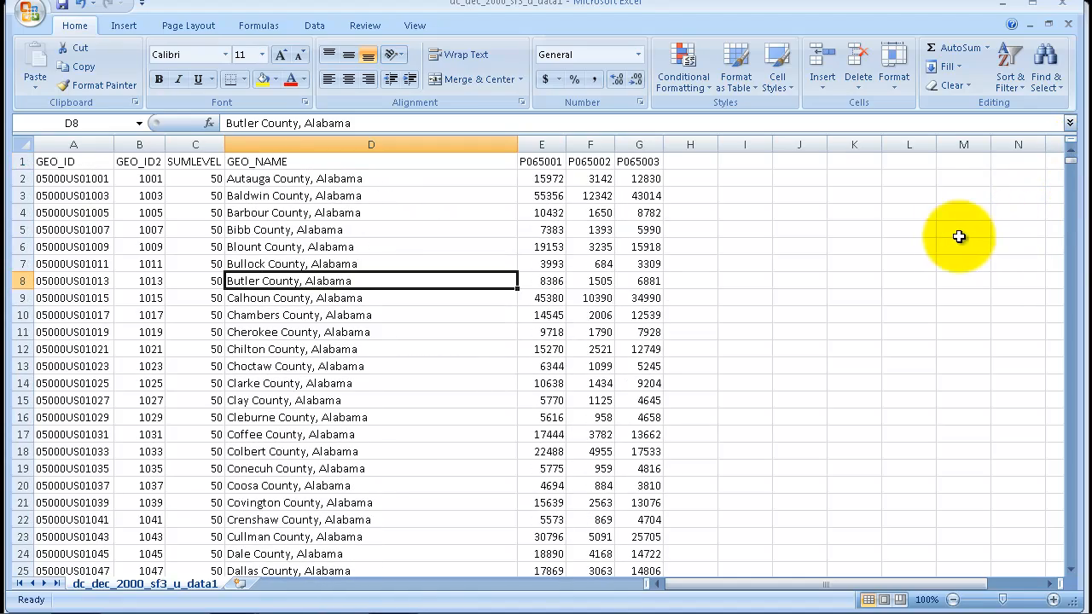
scroll(385, 487, down, 13)
scroll(385, 507, down, 4)
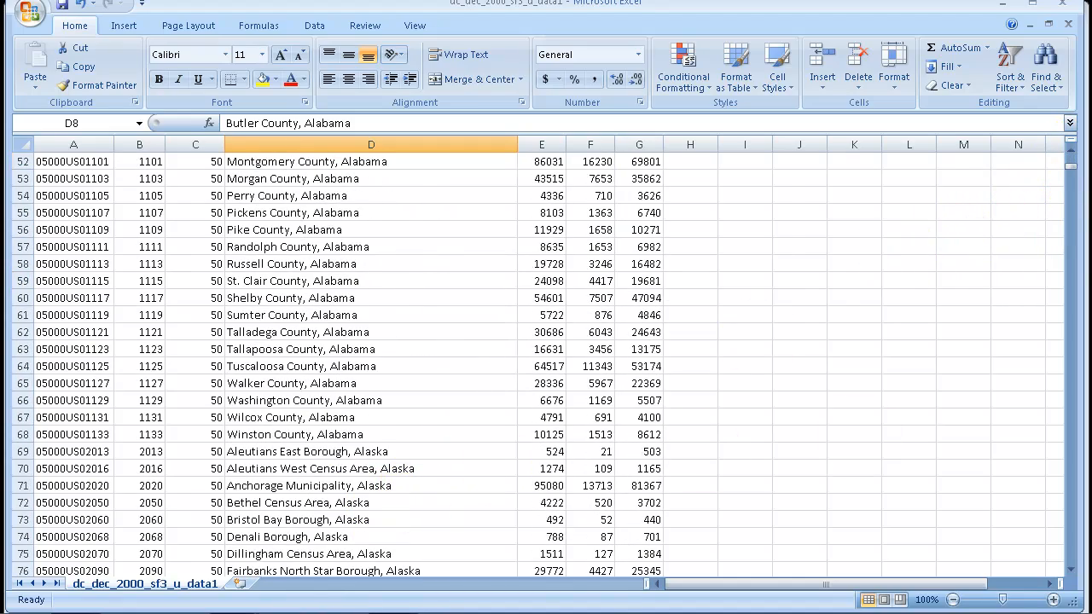
drag(1072, 160, 1072, 205)
click(404, 268)
scroll(404, 268, up, 1)
scroll(404, 268, up, 9)
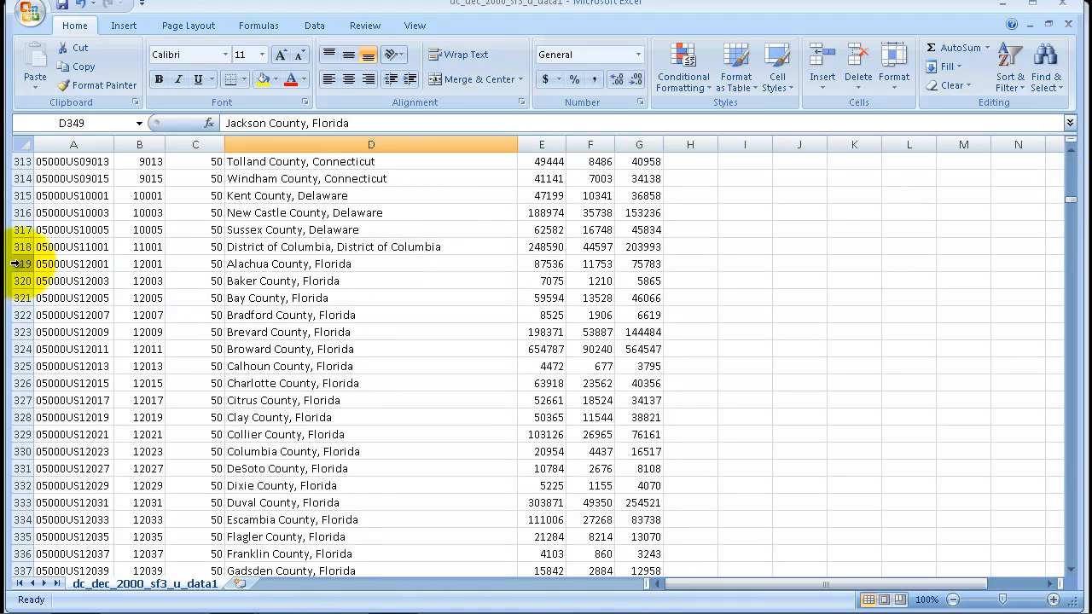
drag(16, 263, 151, 238)
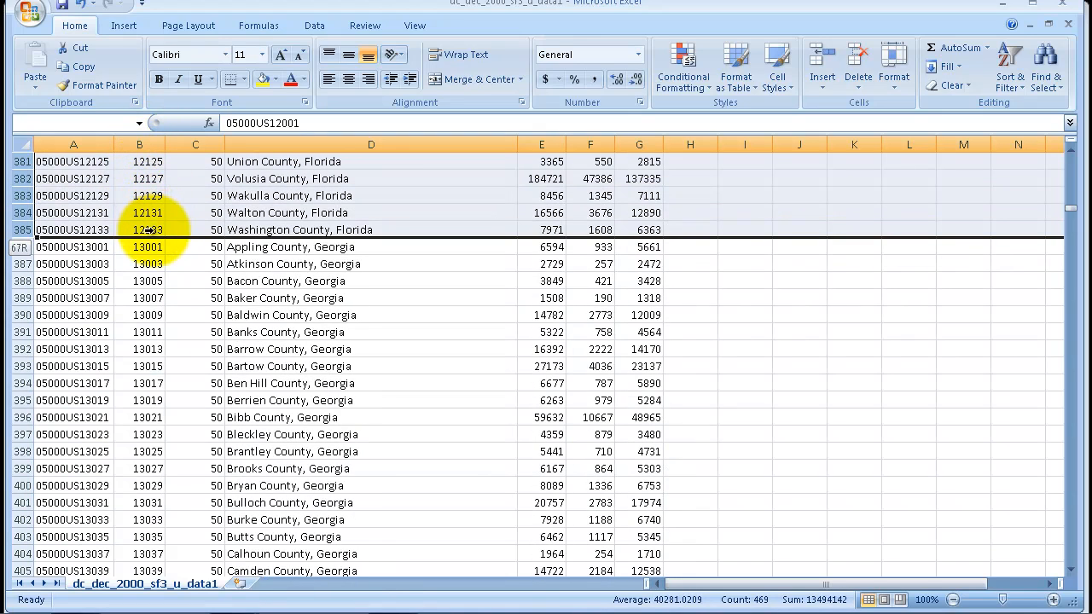
right_click(246, 222)
click(287, 235)
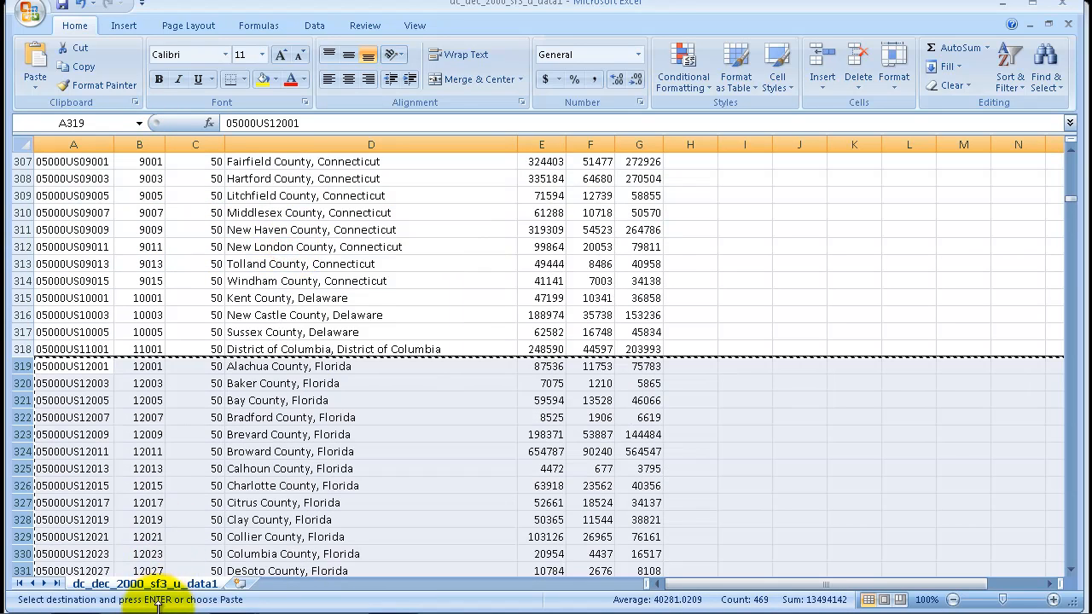
Step: Add a new worksheet and paste the copied Florida rows starting at cell A2
click(243, 585)
click(70, 179)
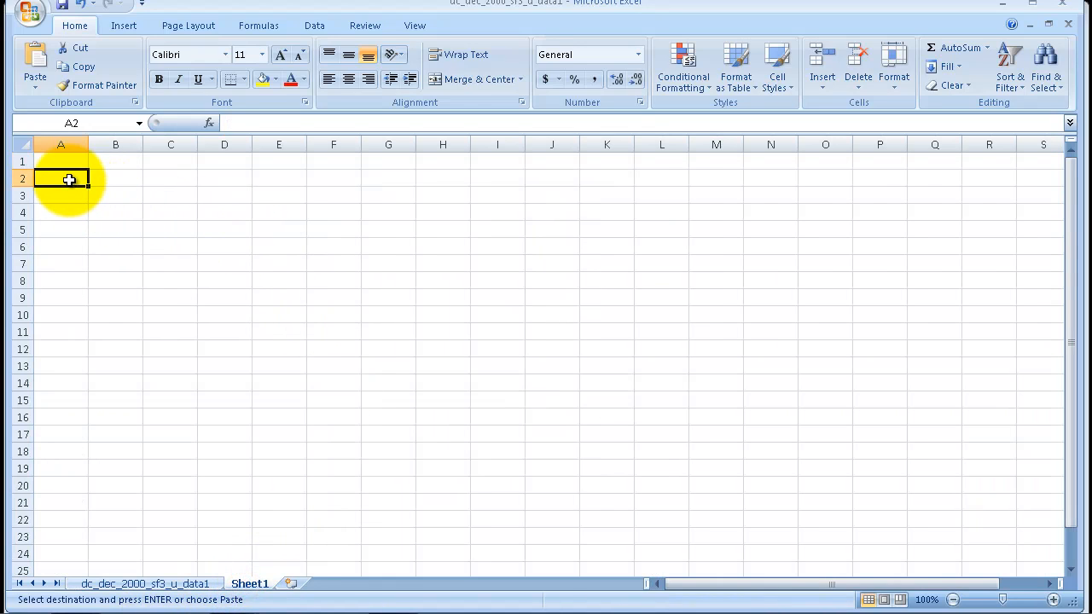
right_click(45, 179)
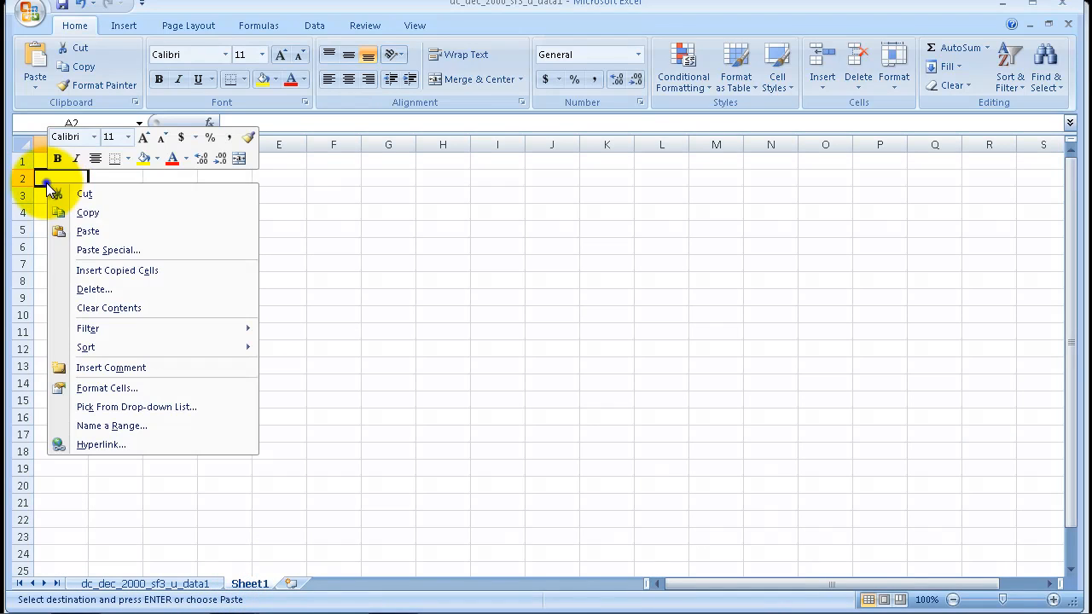
click(100, 233)
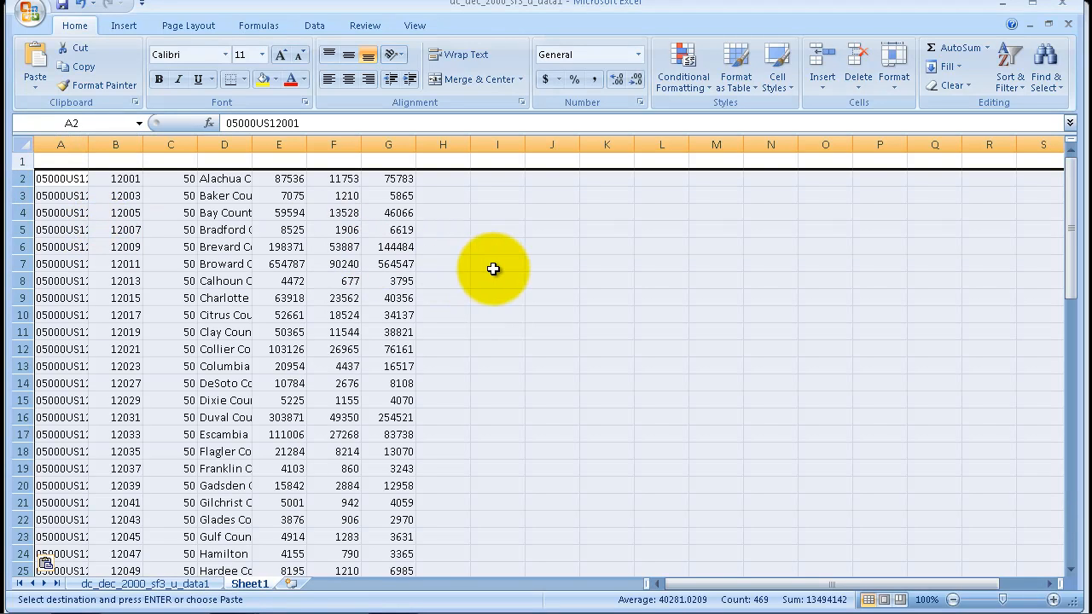
Step: Copy the header cells A1:G1 from the dc_dec_2000_sf3_u_data1 sheet into row 1 of Sheet1, starting at cell A1
click(175, 583)
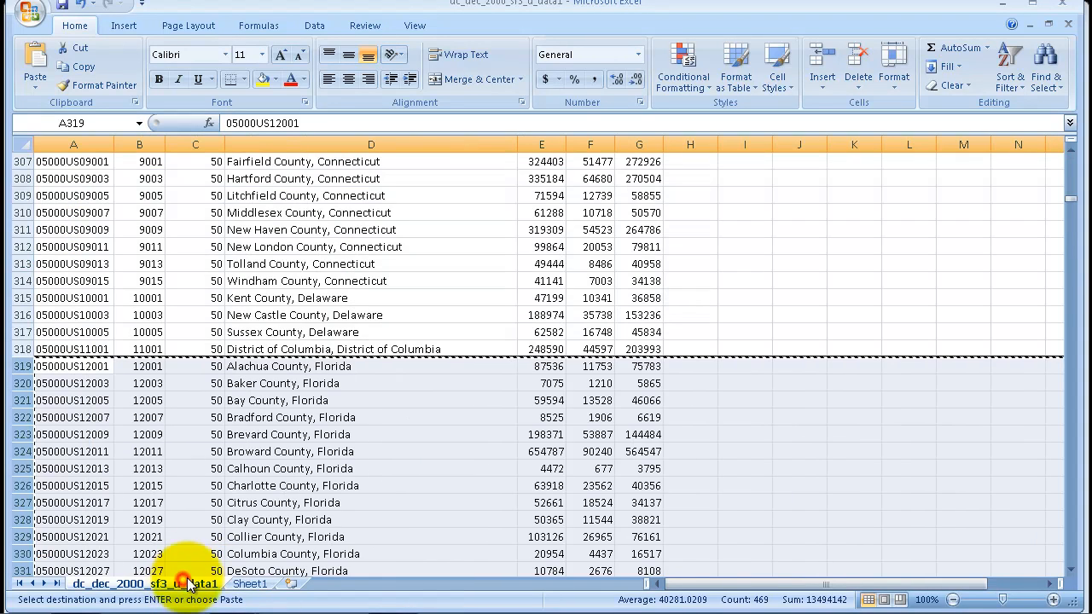
scroll(689, 398, up, 6)
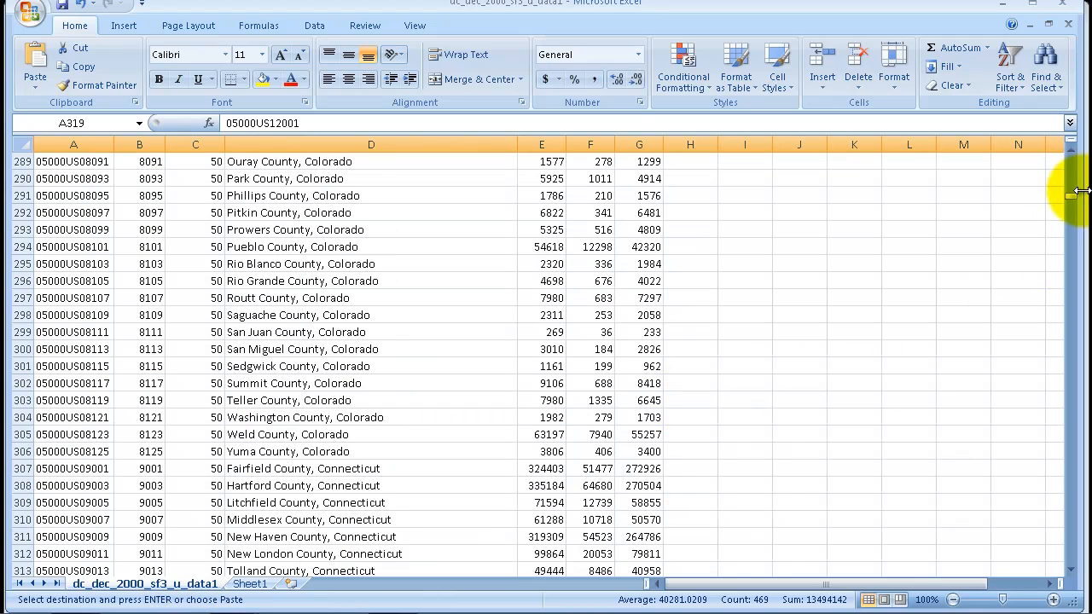
drag(1072, 202, 1072, 153)
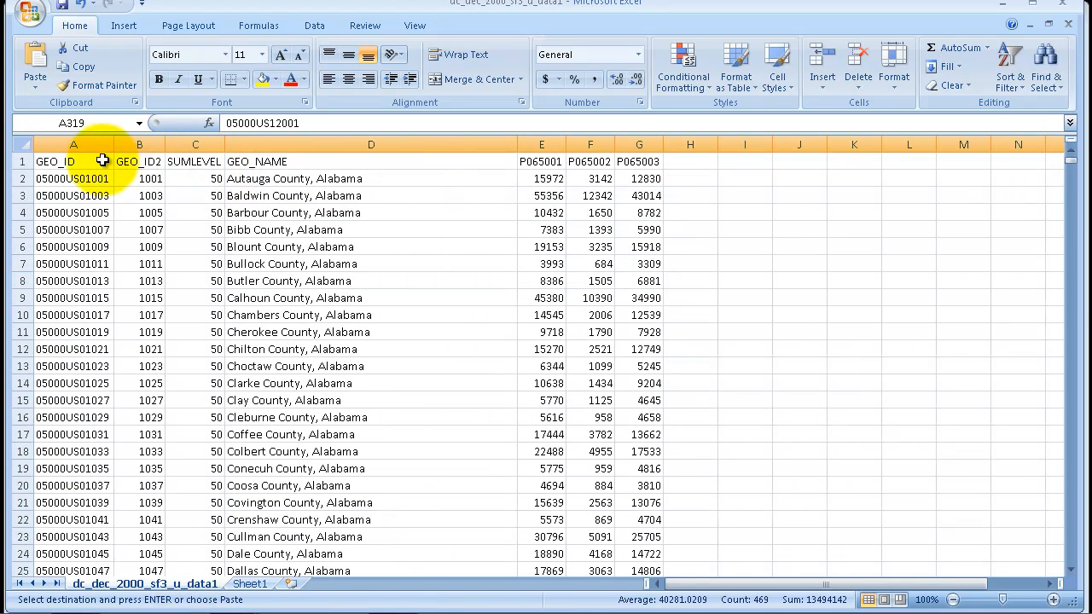
click(59, 162)
drag(124, 168, 632, 167)
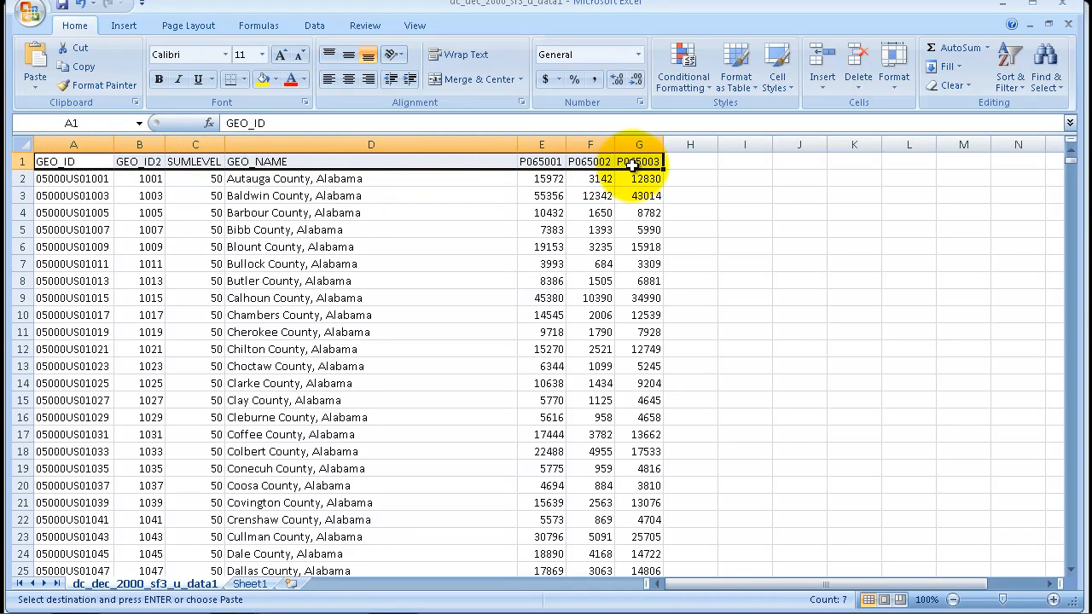
click(249, 583)
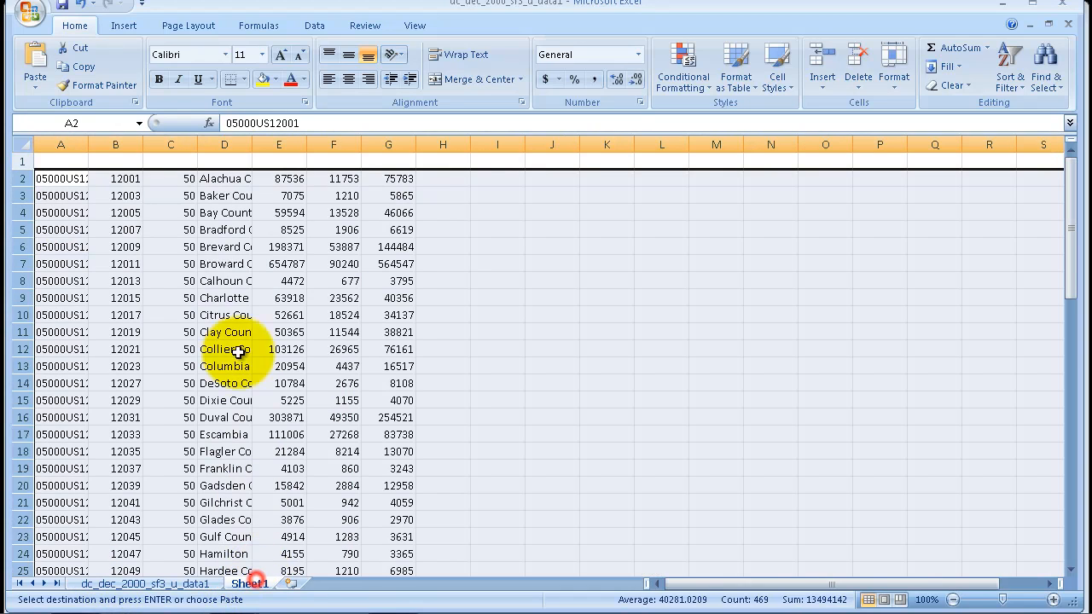
click(63, 163)
key(ctrl+v)
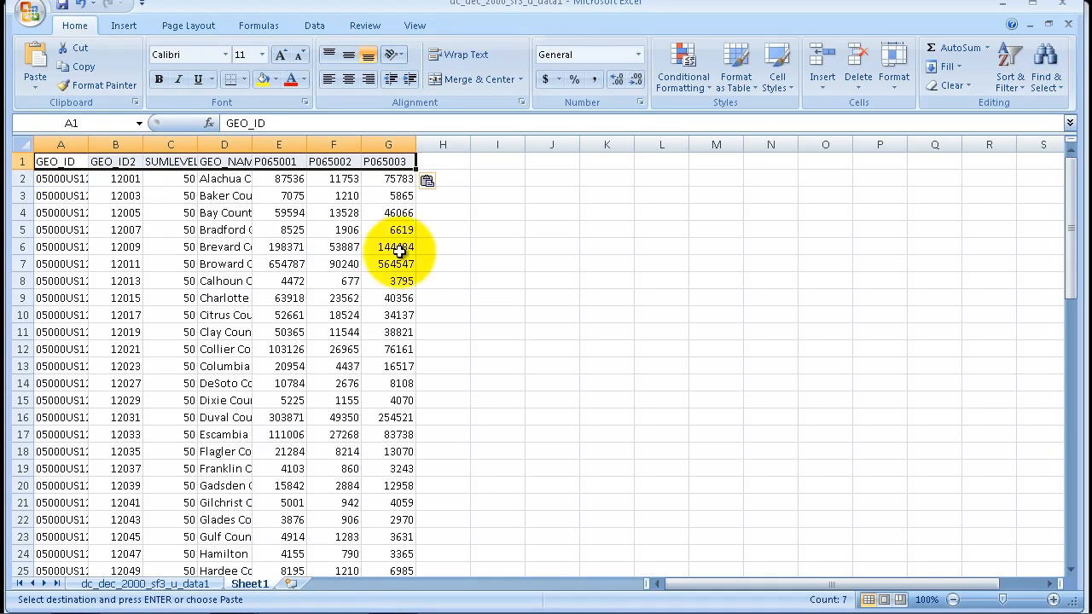
Step: Rename Sheet1 as Florida
click(443, 246)
right_click(245, 582)
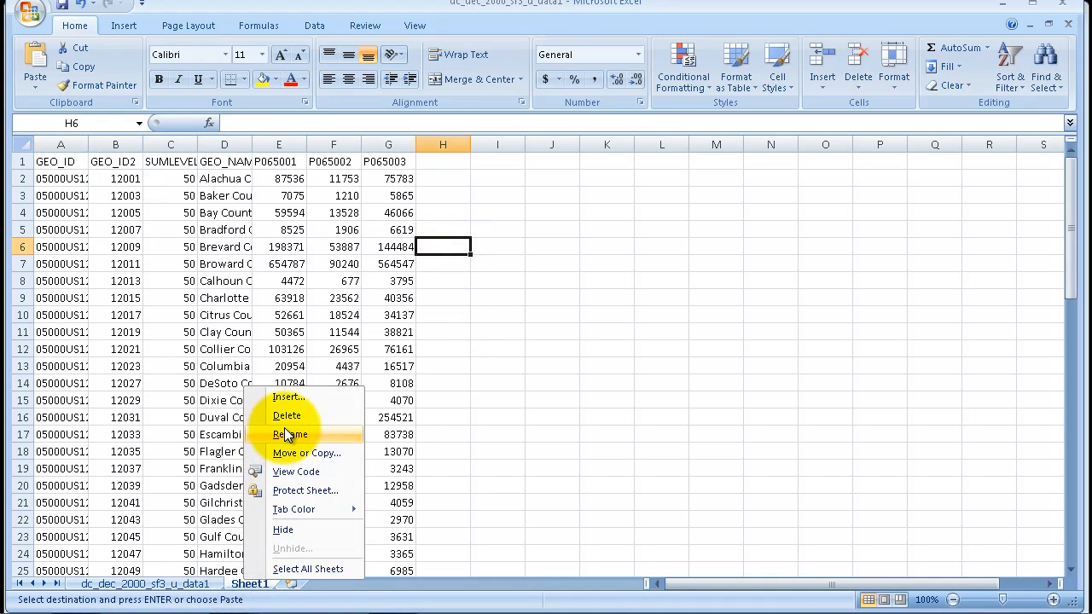
click(312, 434)
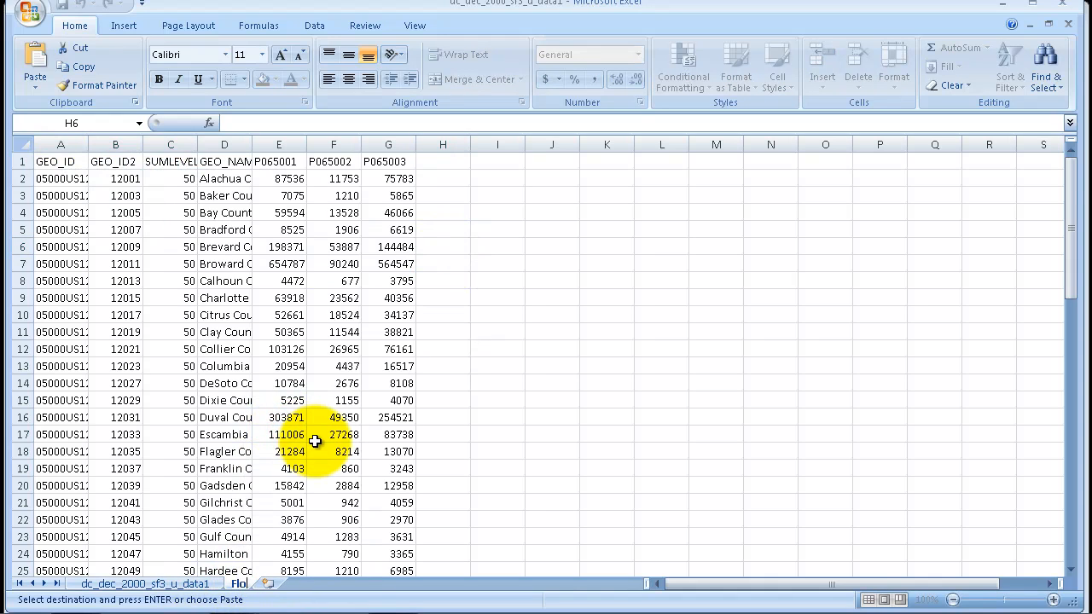
key(Return)
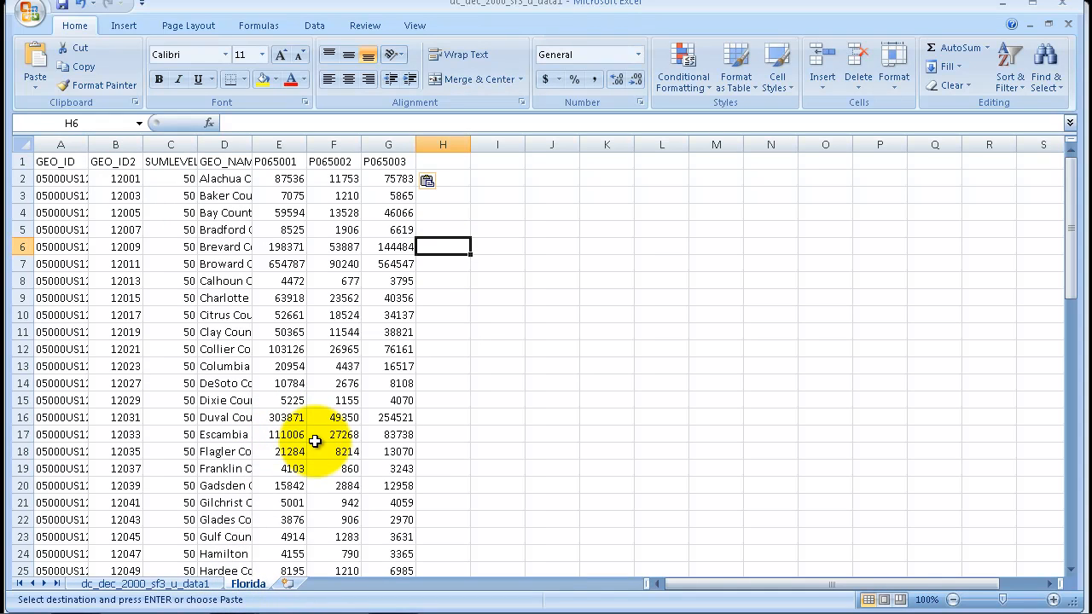
Step: Auto-fit the width of all columns on the Florida sheet
click(42, 161)
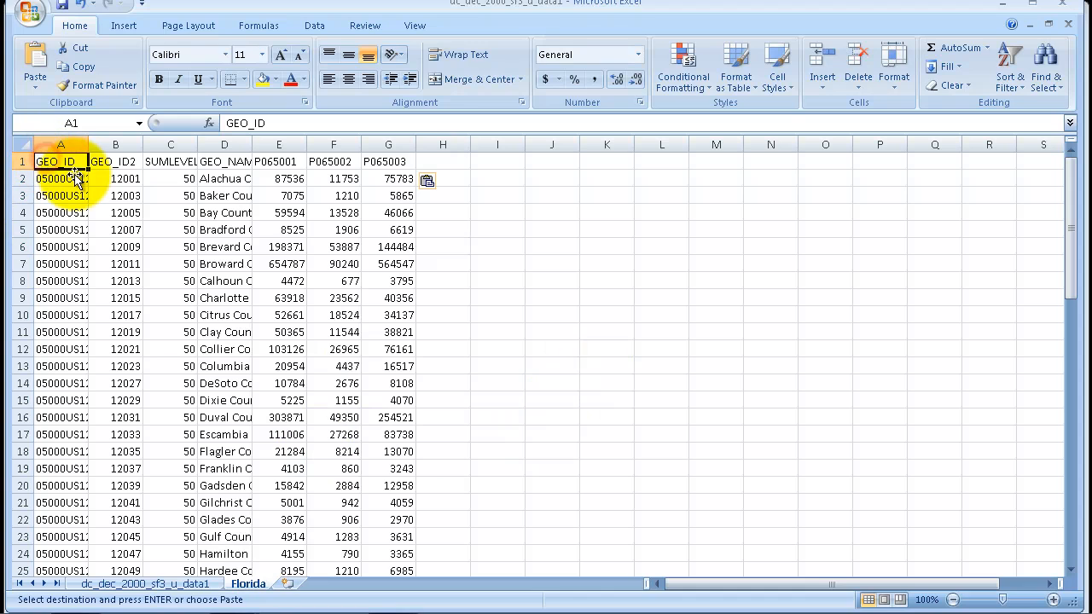
key(ctrl+shift+Right)
key(ctrl+shift+Down)
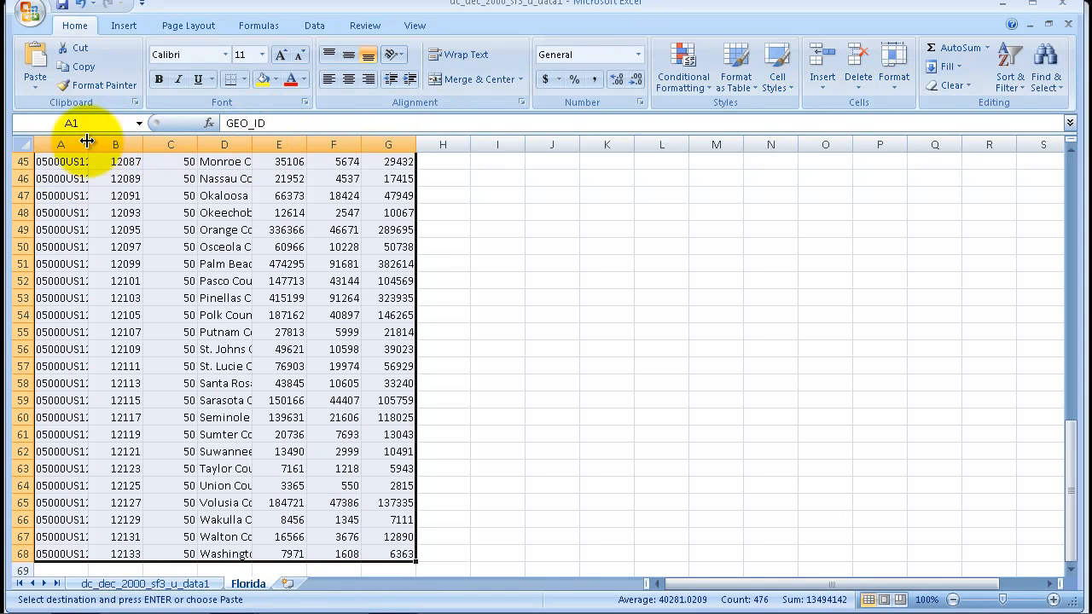
click(24, 144)
double_click(88, 145)
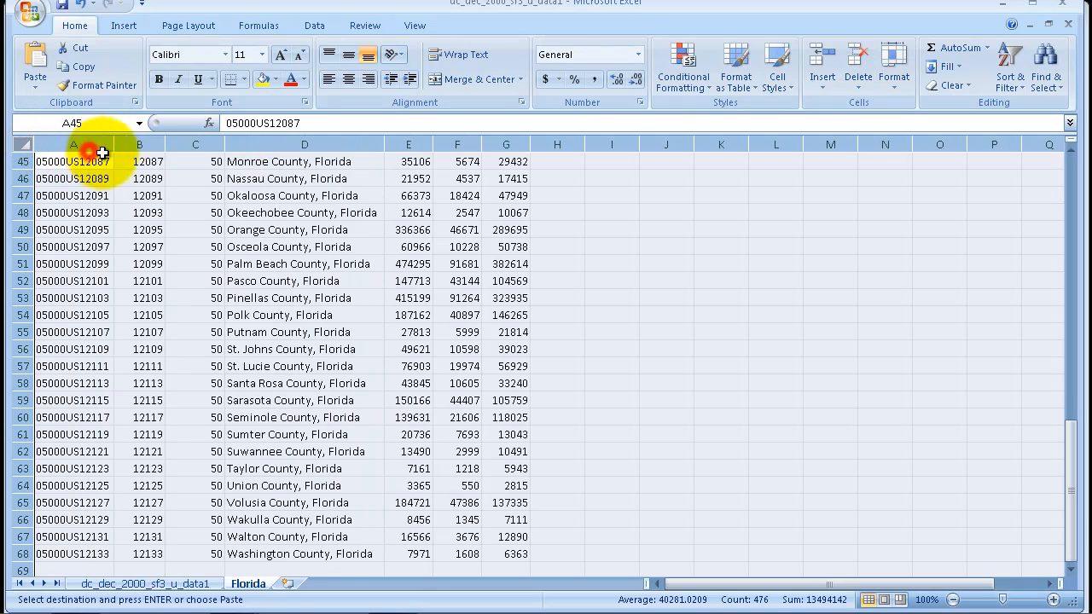
click(638, 247)
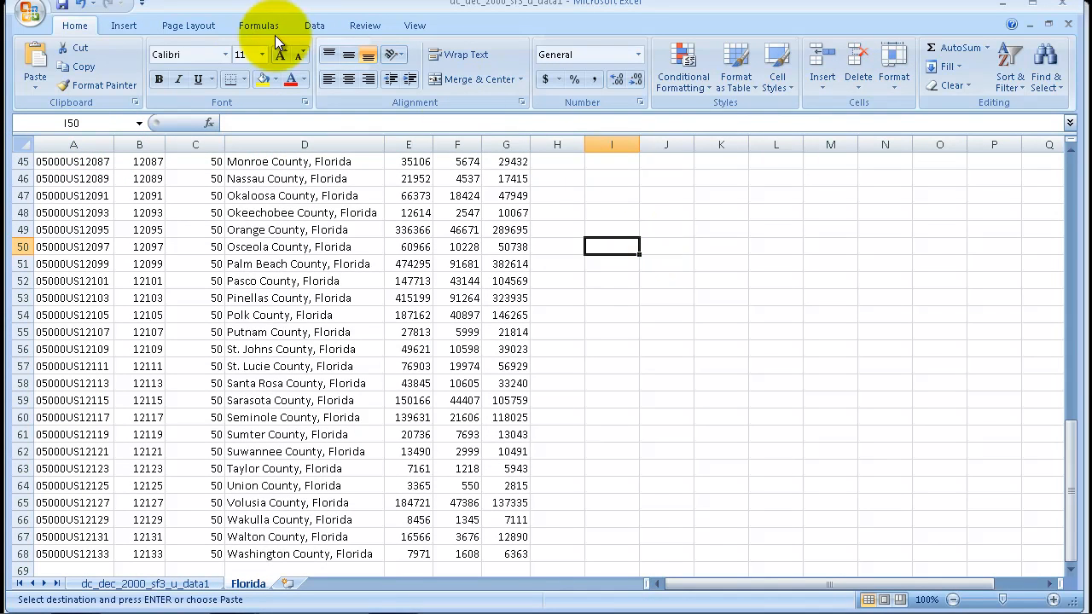
Step: Save the file as an Excel Workbook named Retired in the Assignment52 folder
click(29, 11)
mouse_move(103, 162)
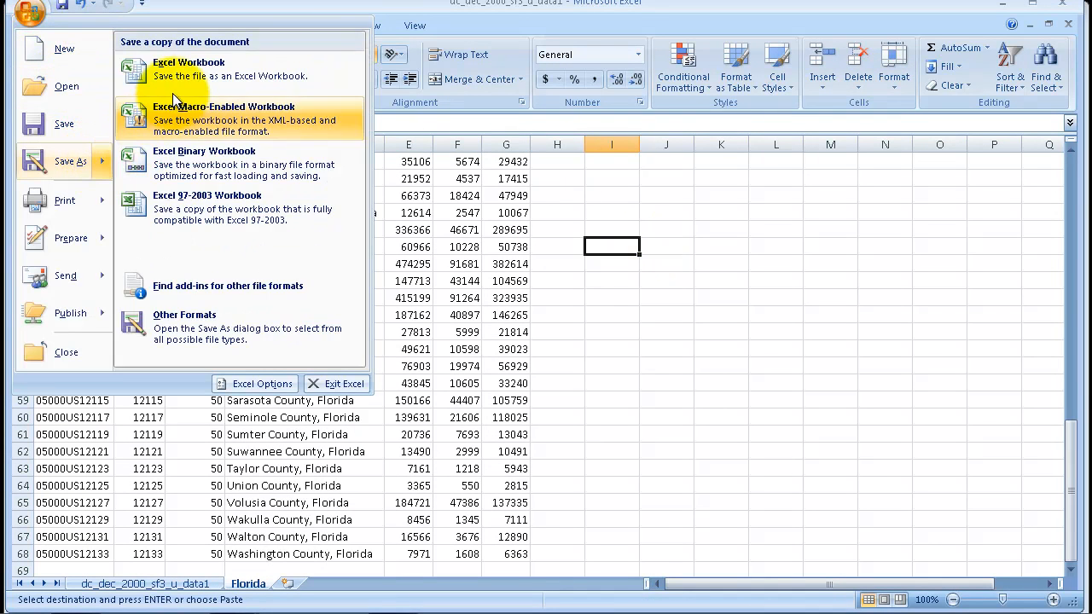
click(188, 72)
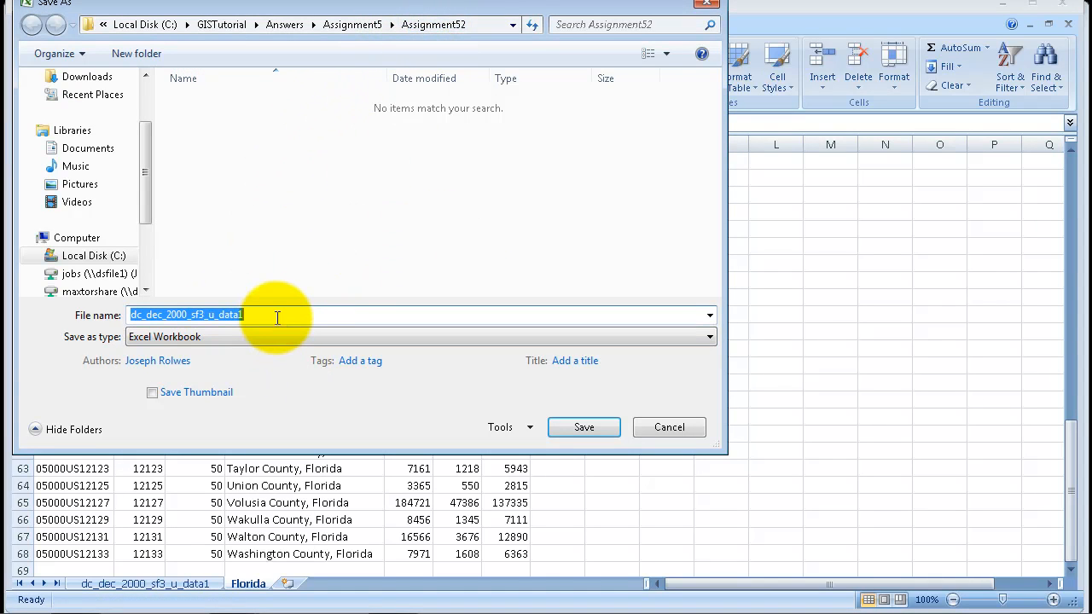
text(Retired)
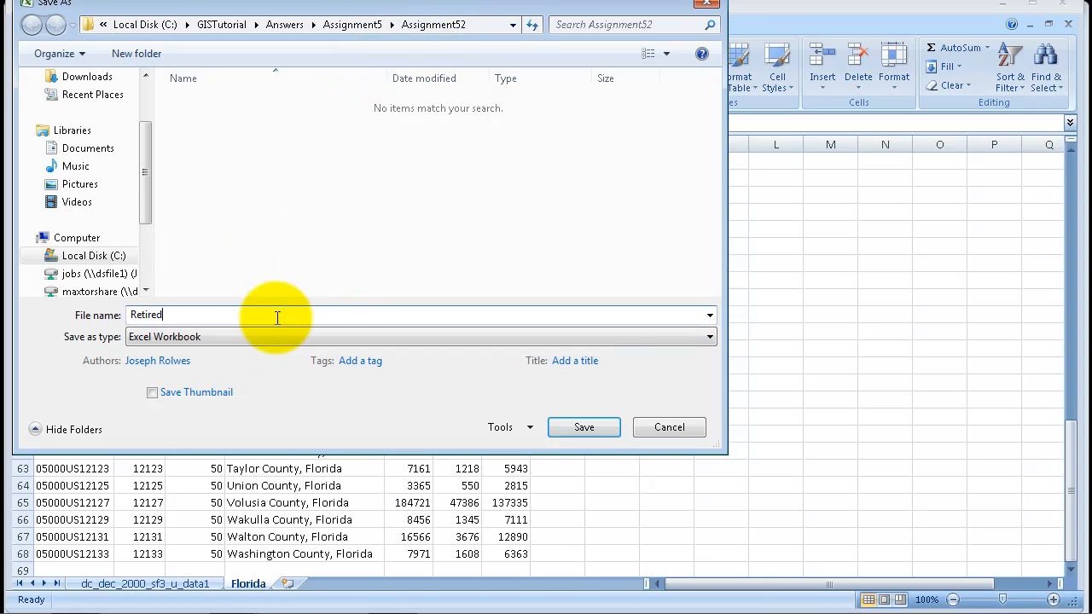
key(Return)
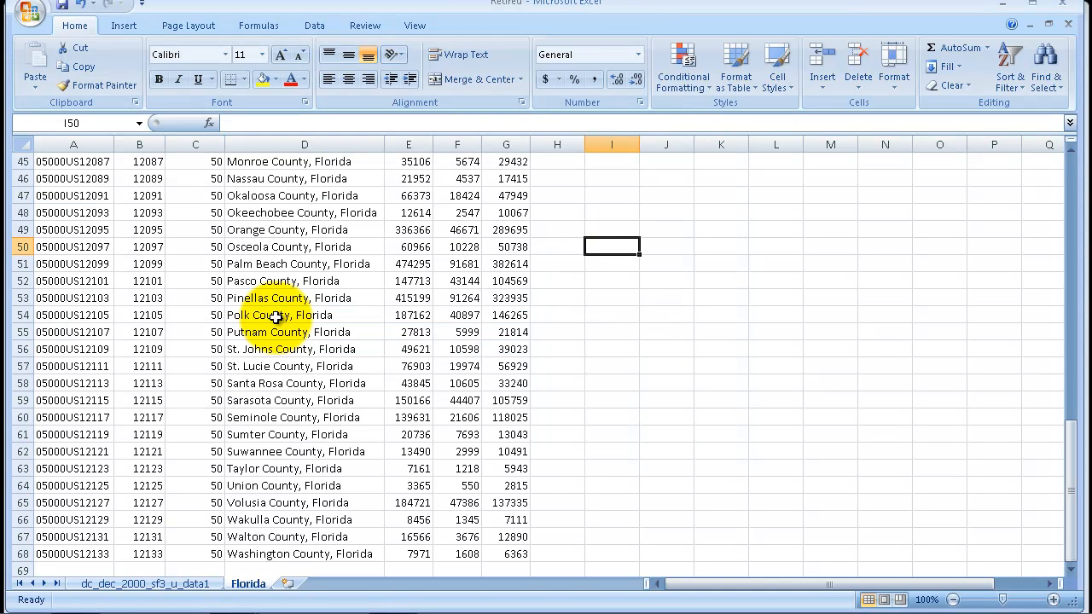
click(742, 431)
scroll(745, 431, up, 1)
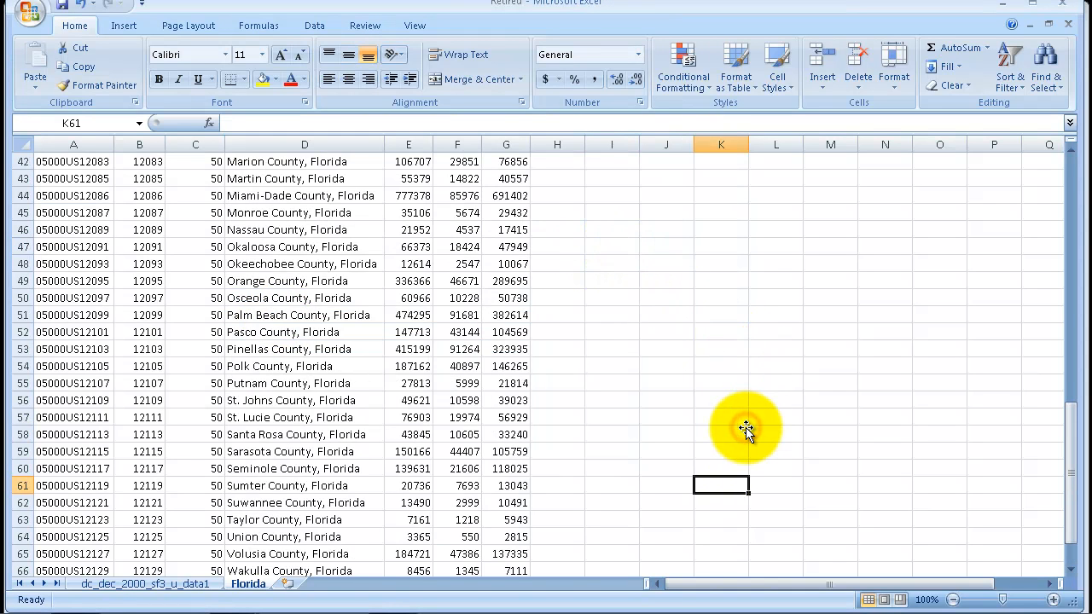
scroll(746, 431, up, 14)
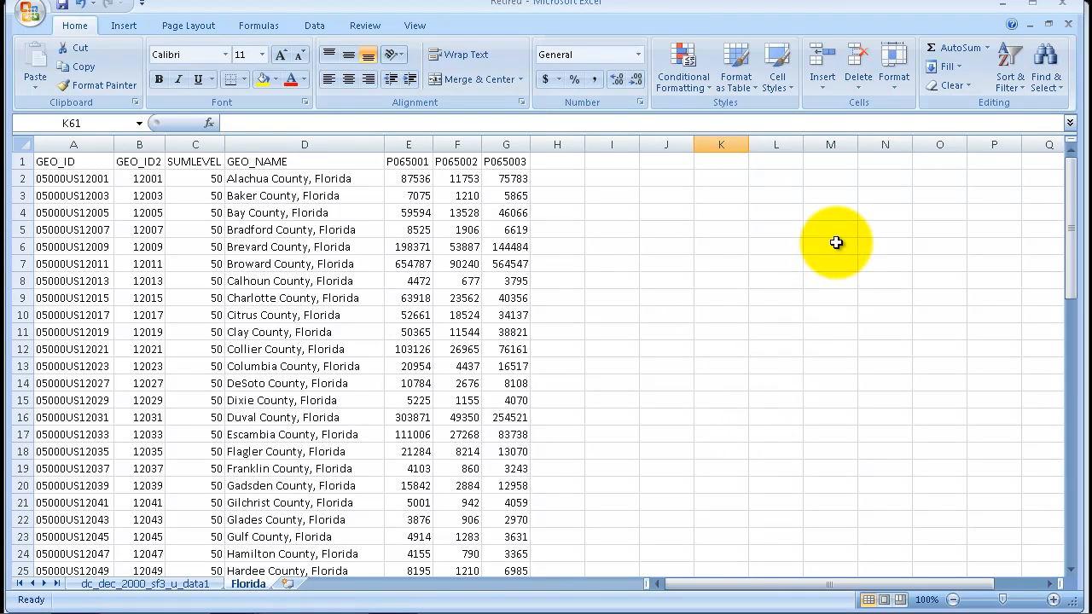
Step: Switch to ArcCatalog and open the folder C:\GISTutorial\Answers\Assignment5\Assignment52
double_click(962, 11)
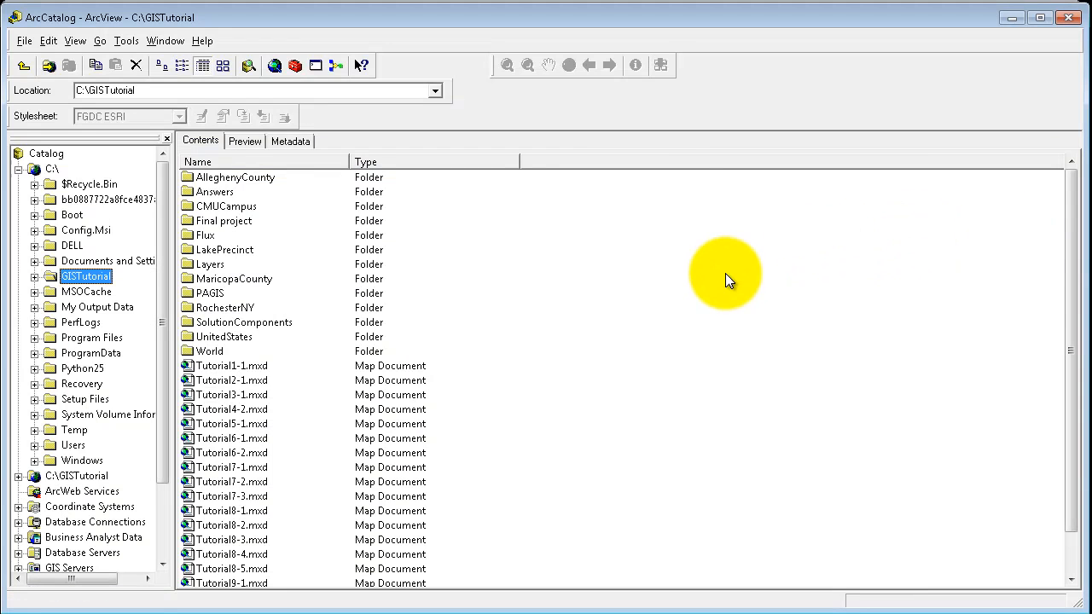
click(725, 273)
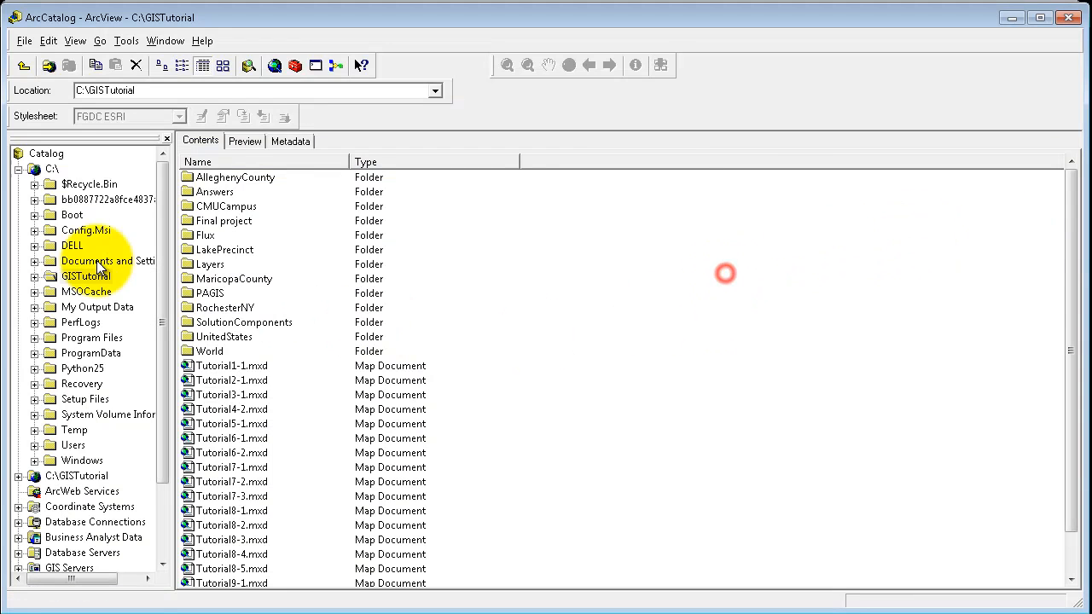
double_click(215, 192)
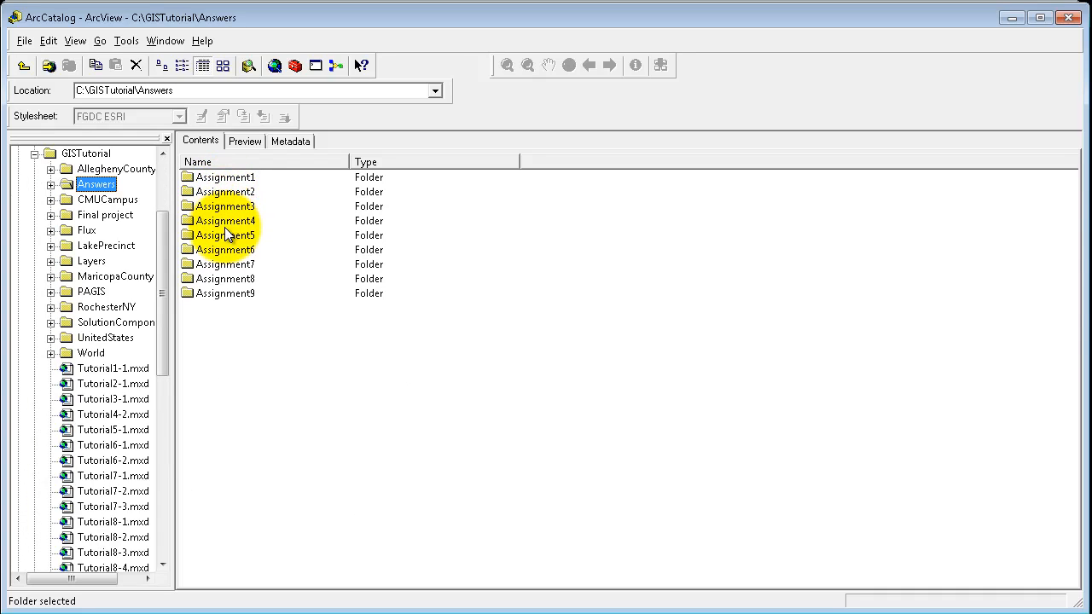
double_click(226, 233)
double_click(234, 176)
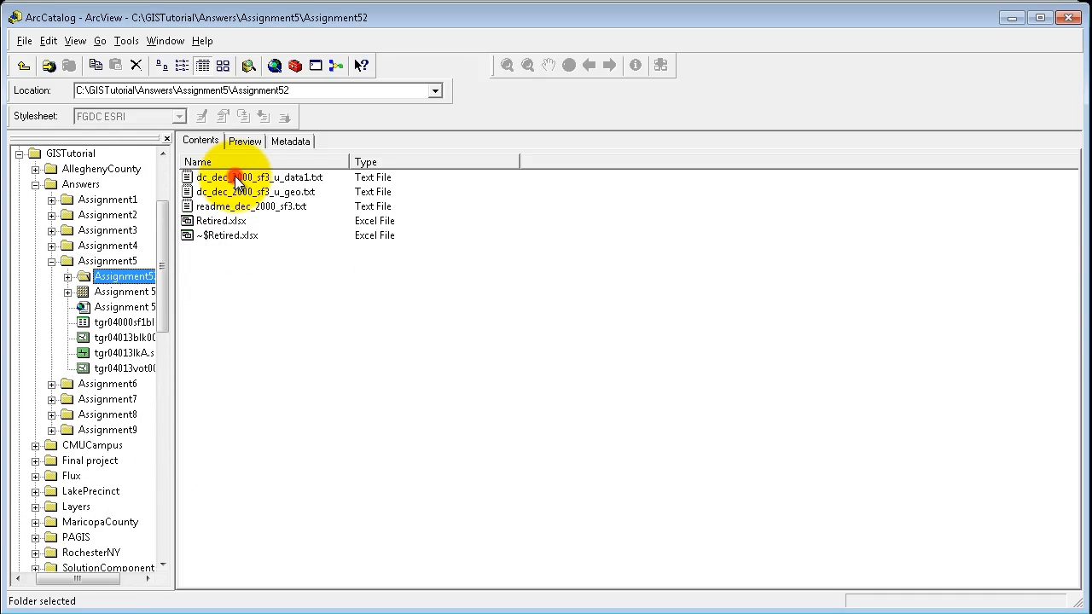
click(334, 316)
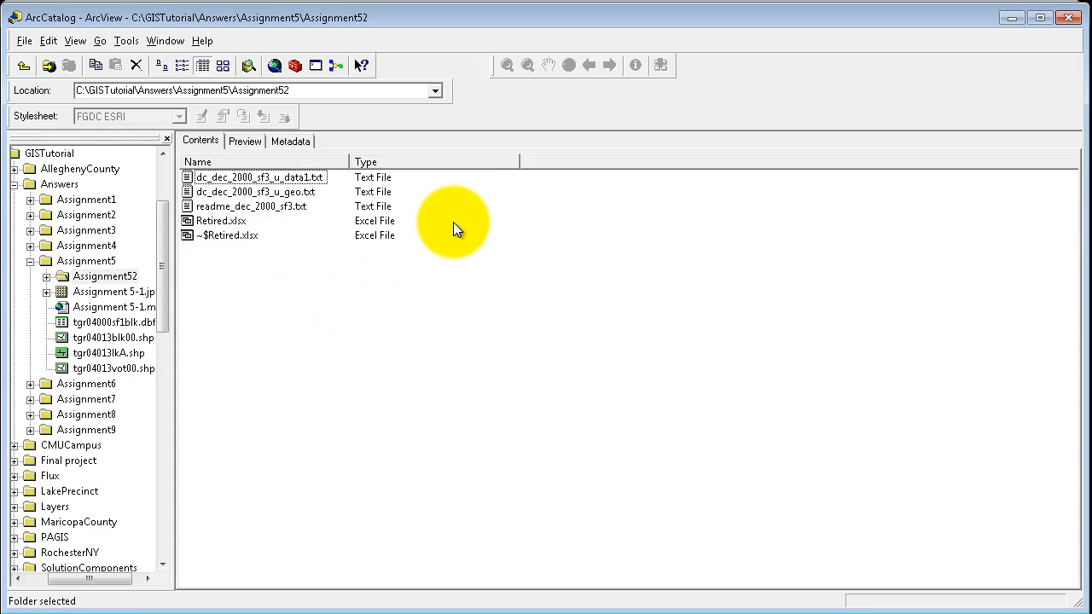
Step: Show the ArcView 8x Tools toolbar and start its Import from Interchange File conversion tool
right_click(546, 110)
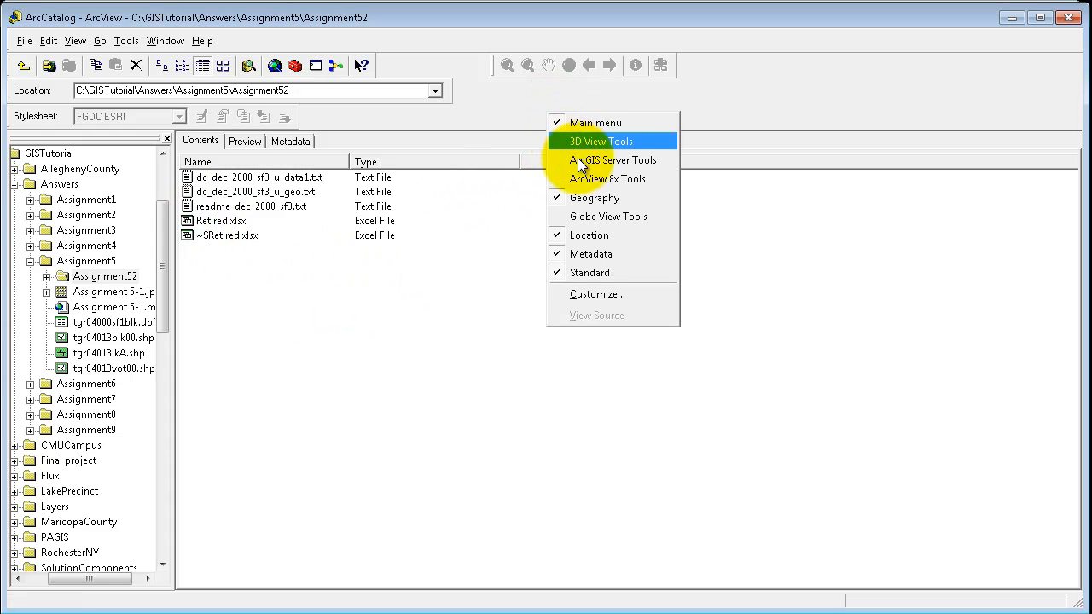
click(650, 179)
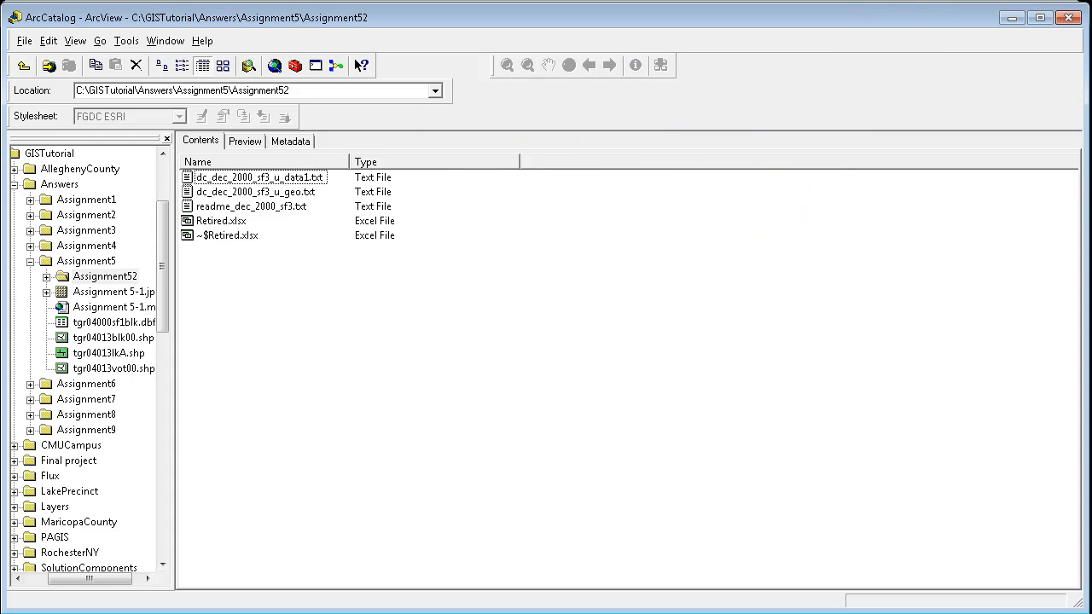
click(628, 254)
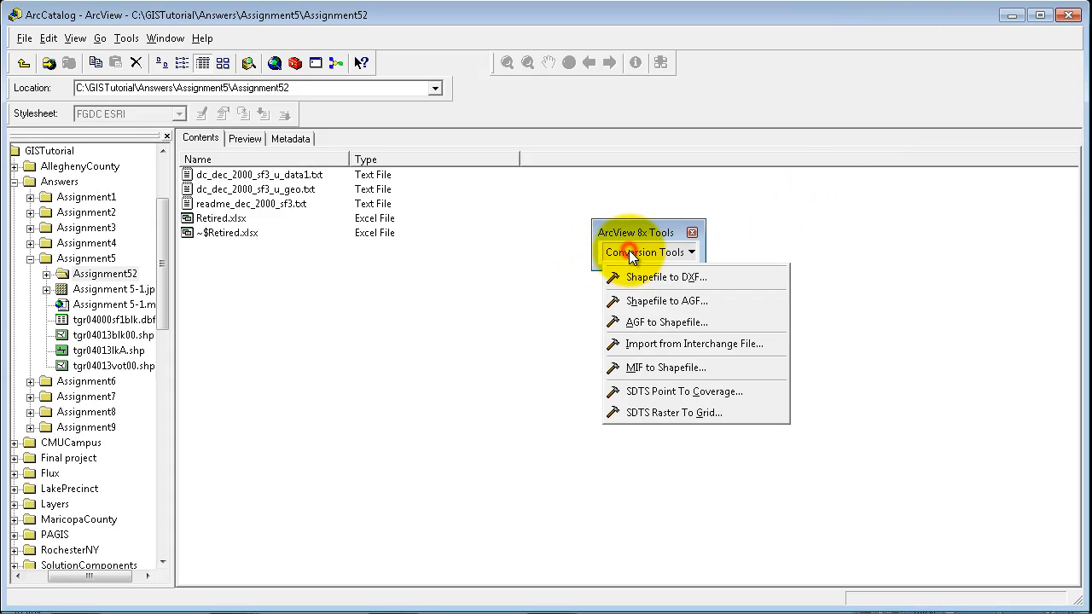
click(680, 345)
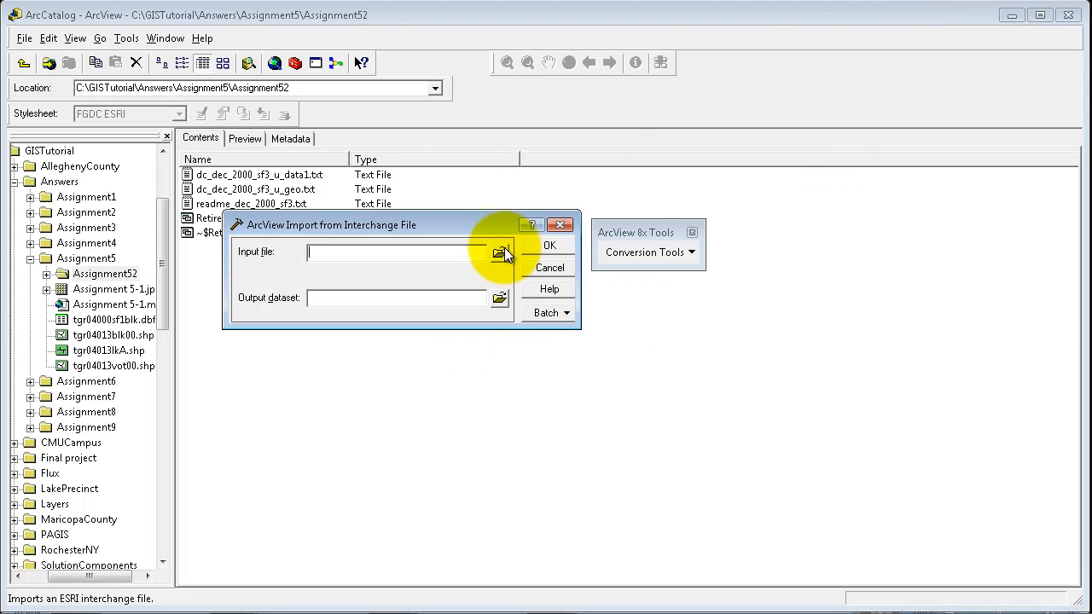
Step: Set the import's input file to co12_d00.e00 from GISTutorial\Answers\Assignment5\Assignment52
click(501, 252)
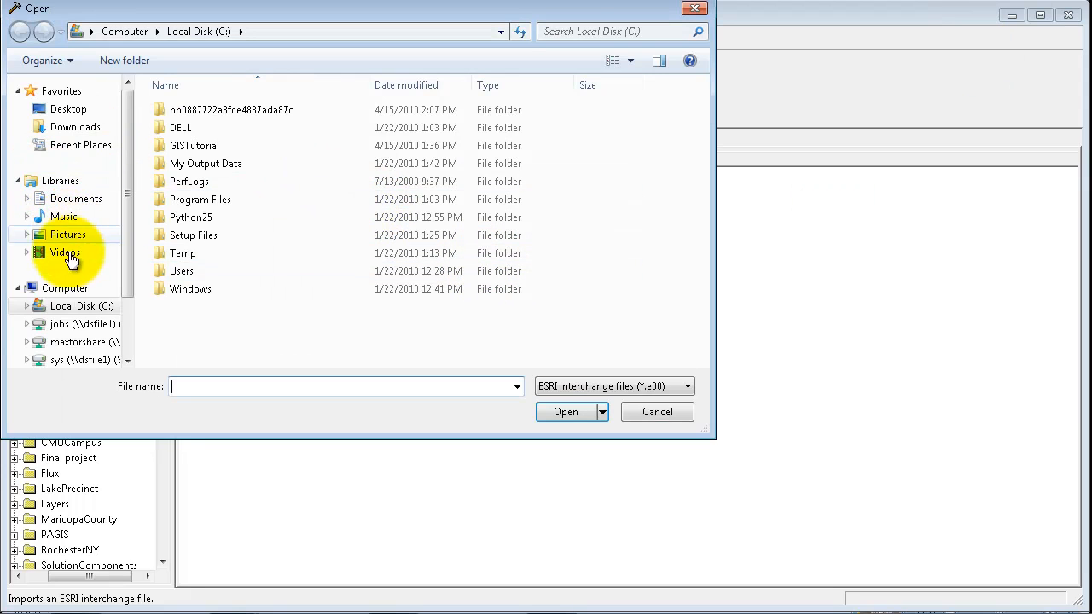
double_click(204, 146)
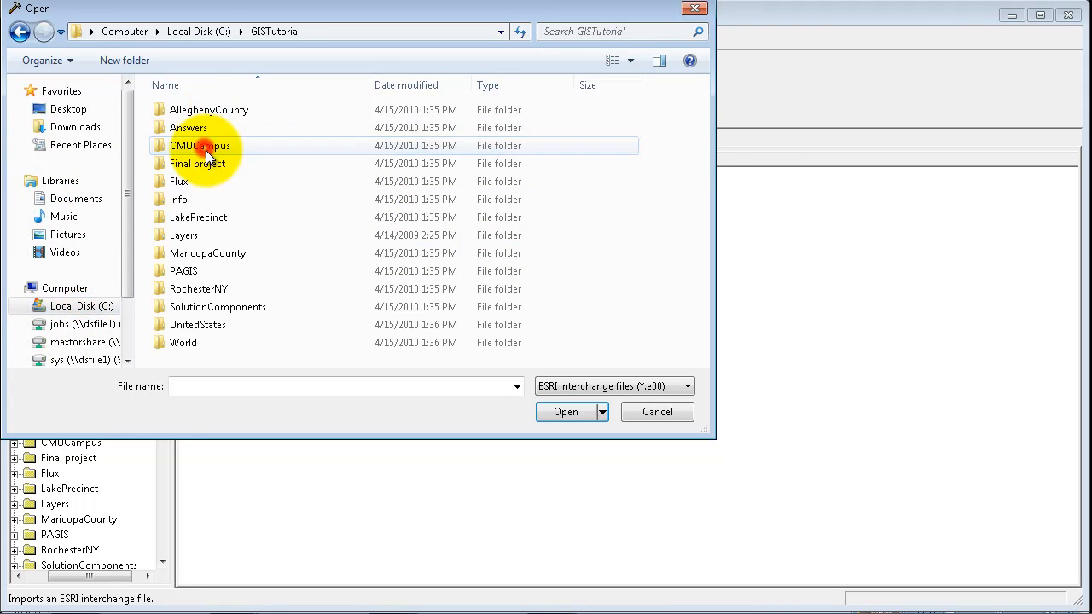
double_click(208, 129)
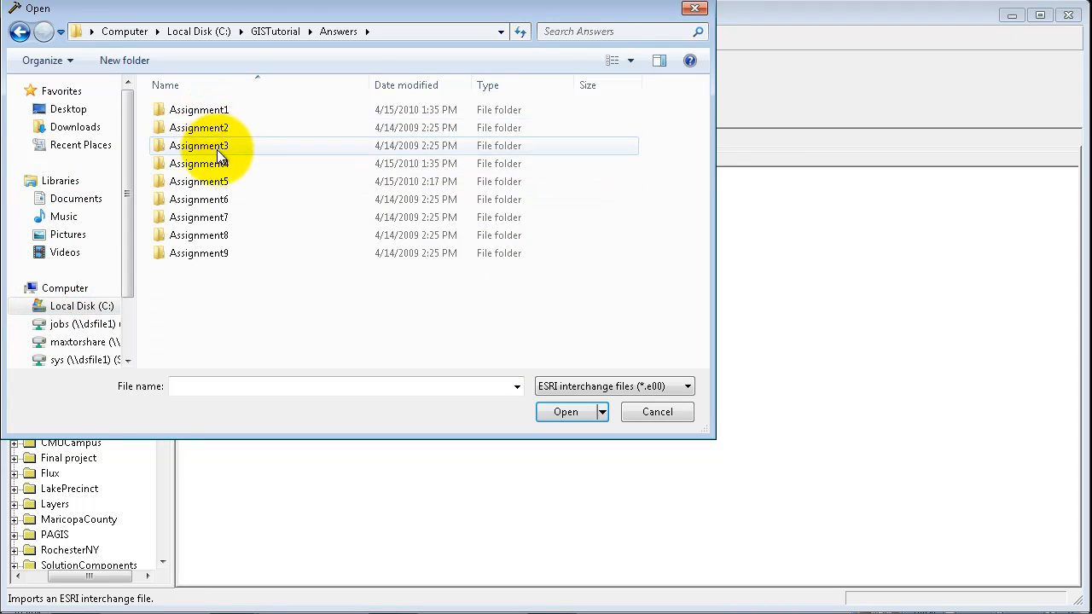
double_click(218, 181)
double_click(224, 111)
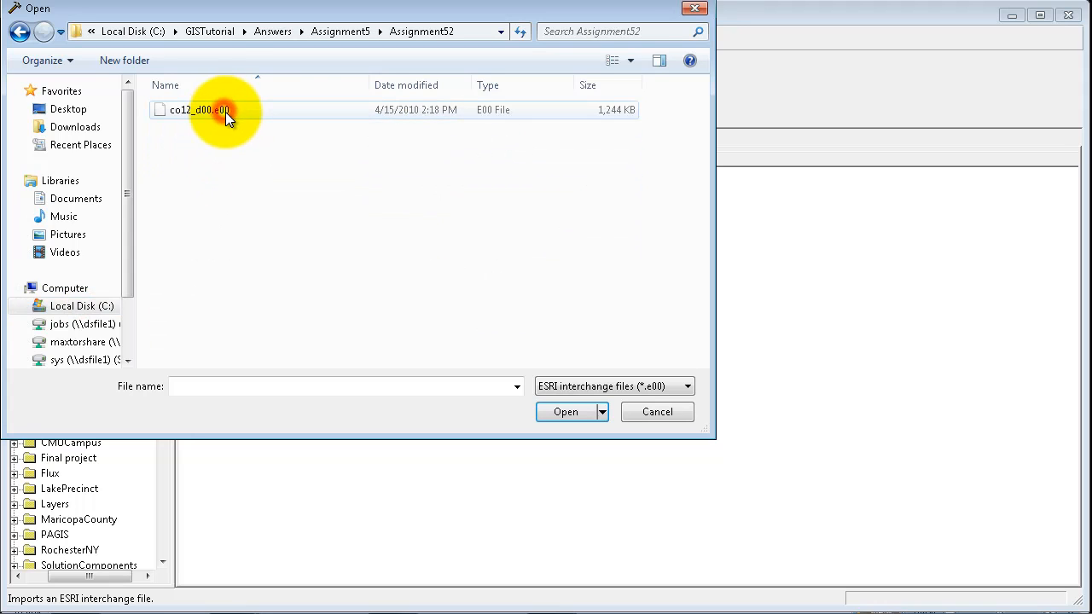
click(225, 112)
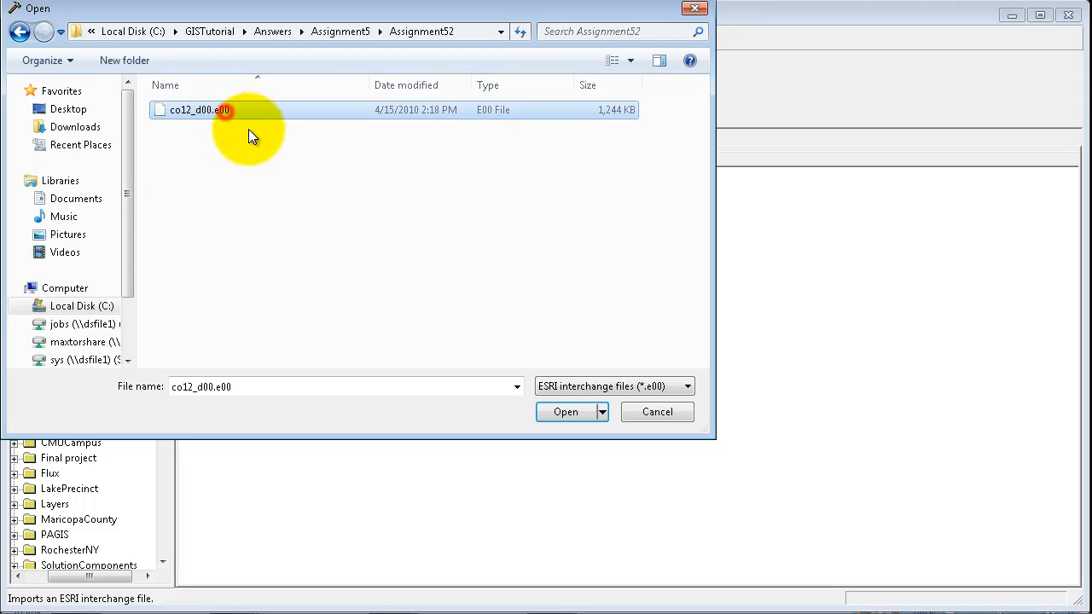
click(563, 410)
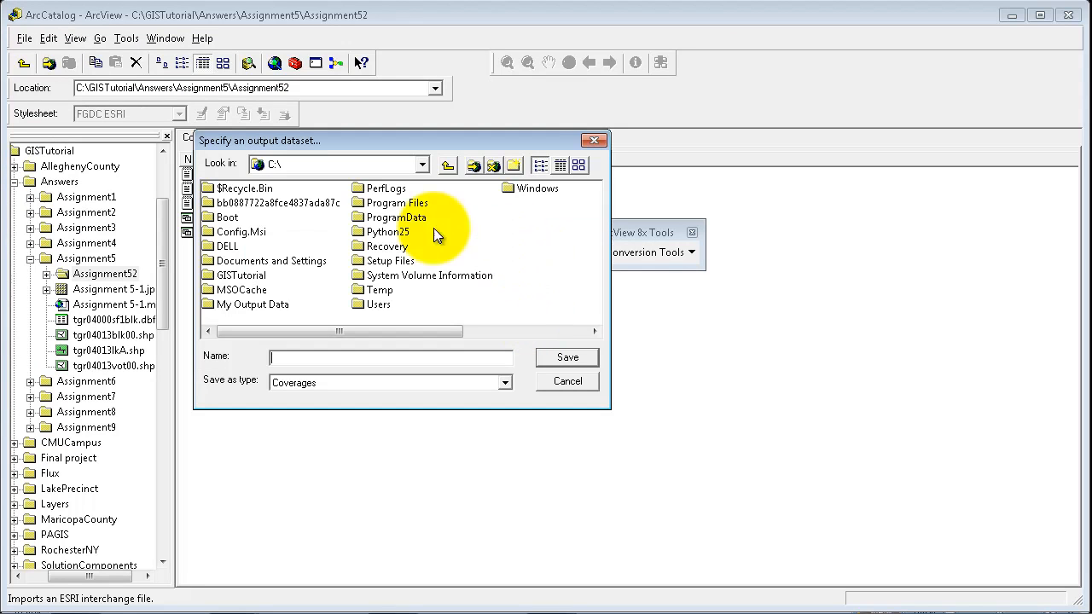
Step: Set the import's output location to GISTutorial\Answers\Assignment5\Assignment52 with Coverages as the output type
double_click(230, 274)
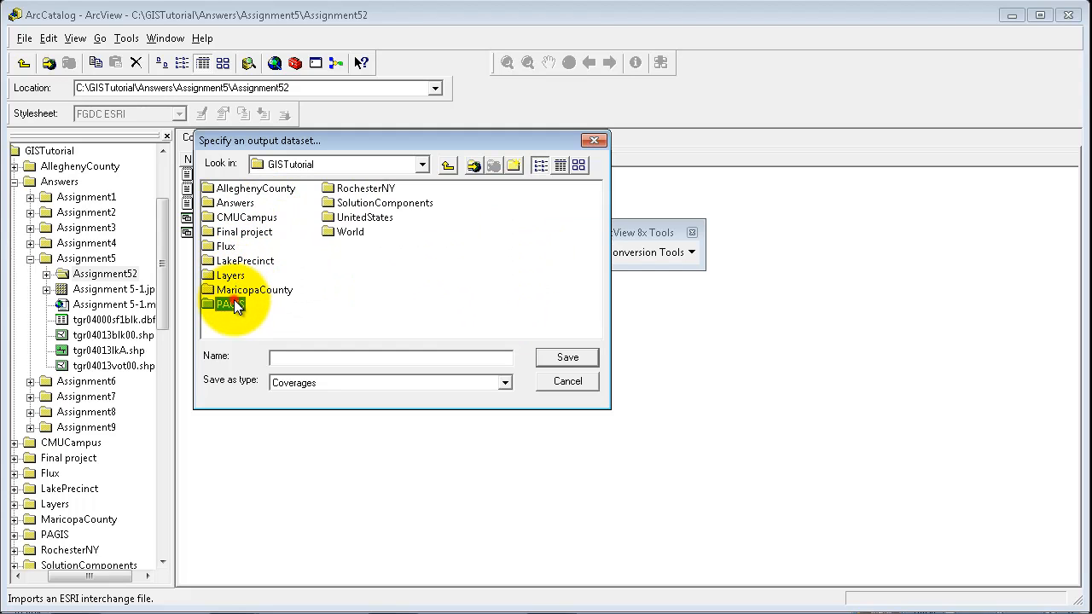
double_click(246, 203)
double_click(263, 246)
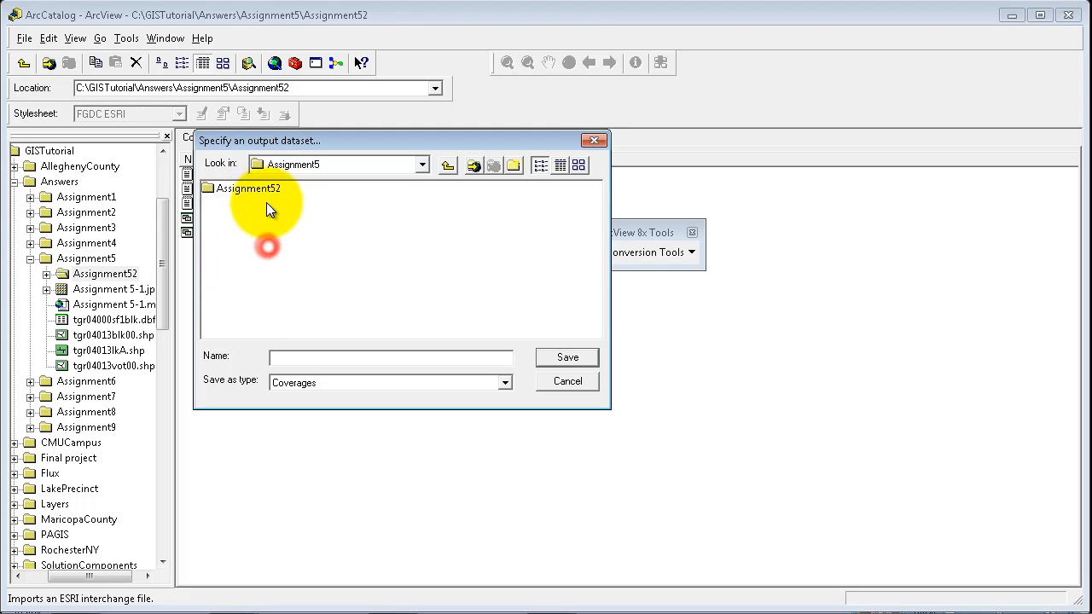
double_click(266, 189)
click(314, 382)
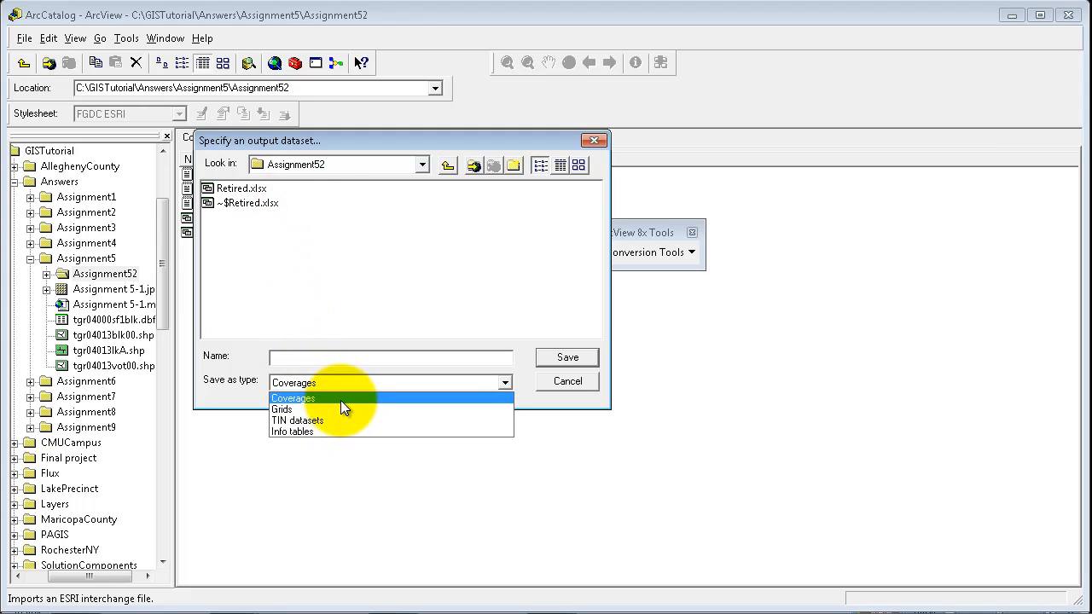
click(340, 400)
Step: Try to name the output coverage FloridaCounties
click(319, 358)
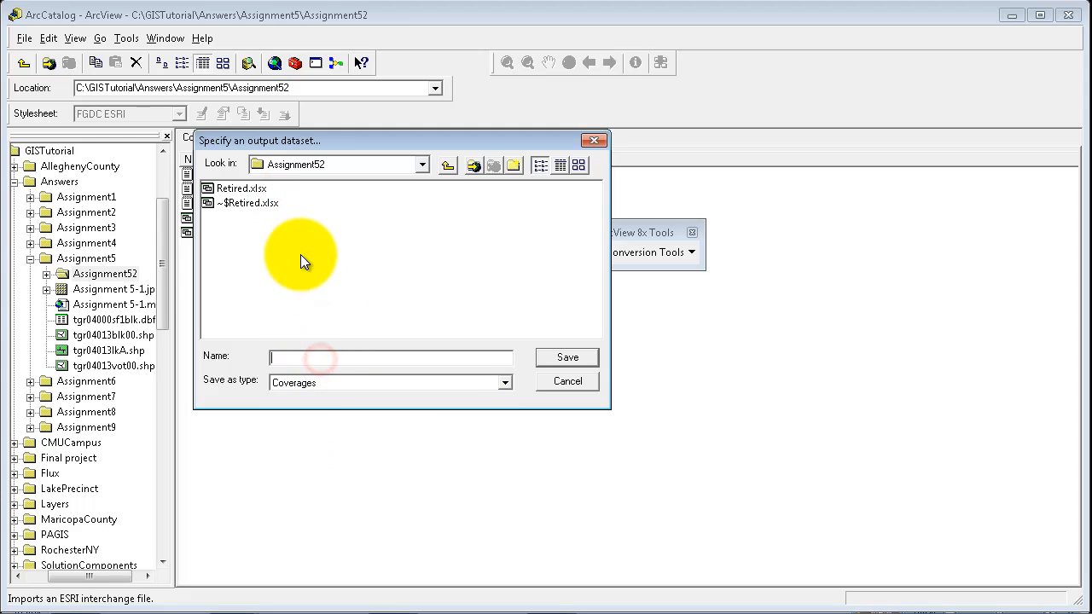
text(FloridaCounties)
key(Return)
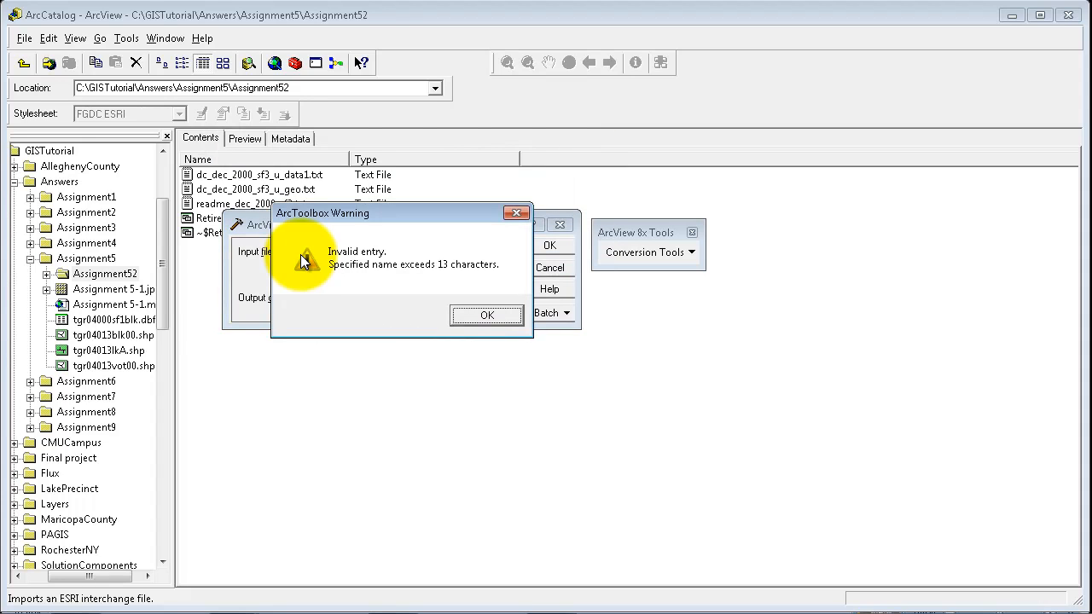
click(464, 314)
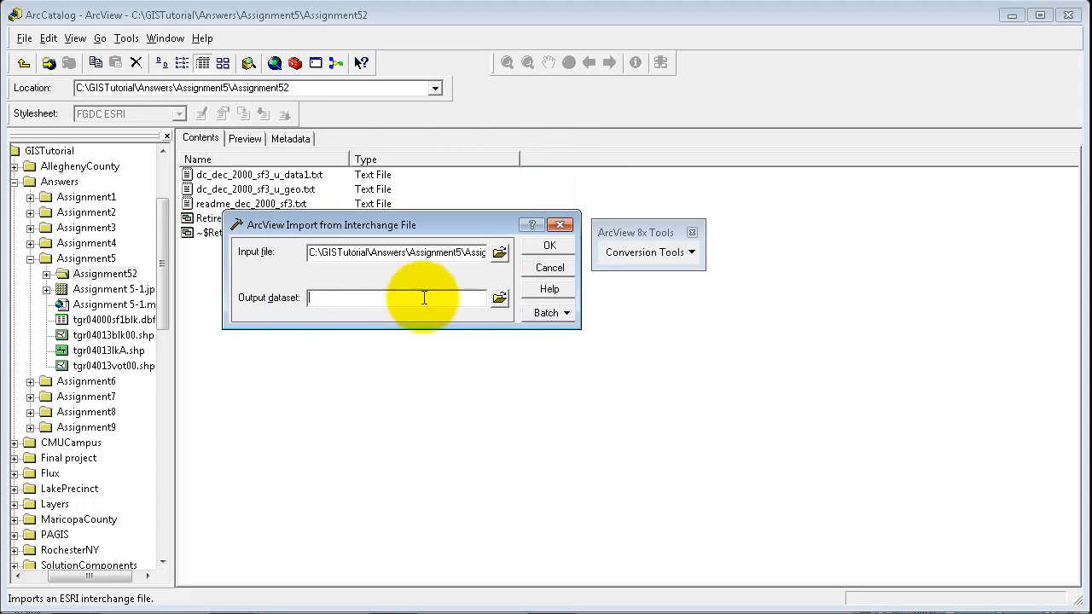
Step: Name the output coverage FLCounties in the Assignment52 folder, run the import, and select the new coverage
click(499, 297)
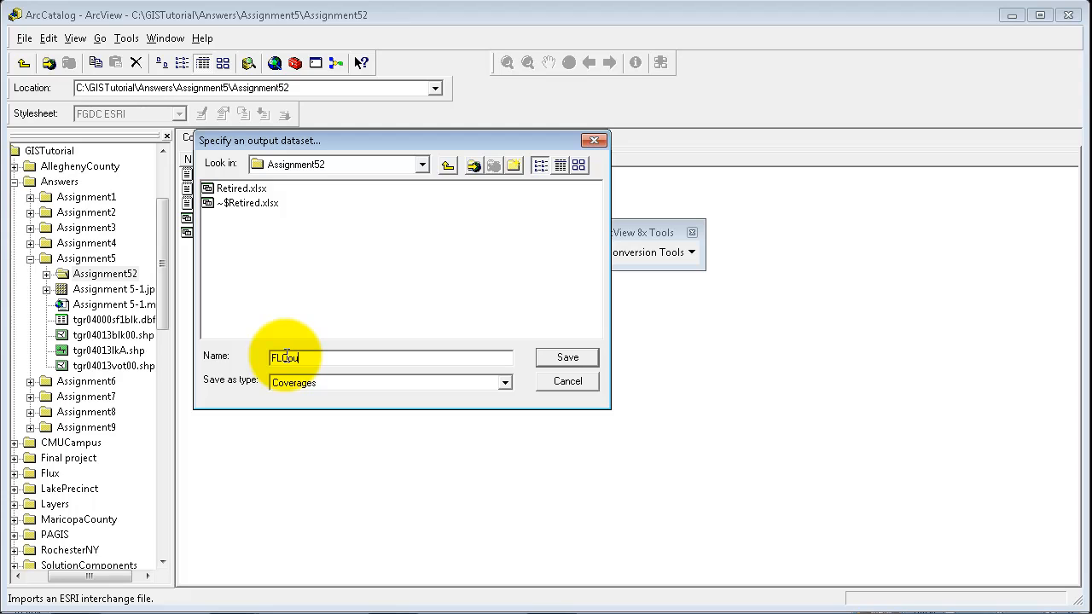
text(FLCounties)
key(Return)
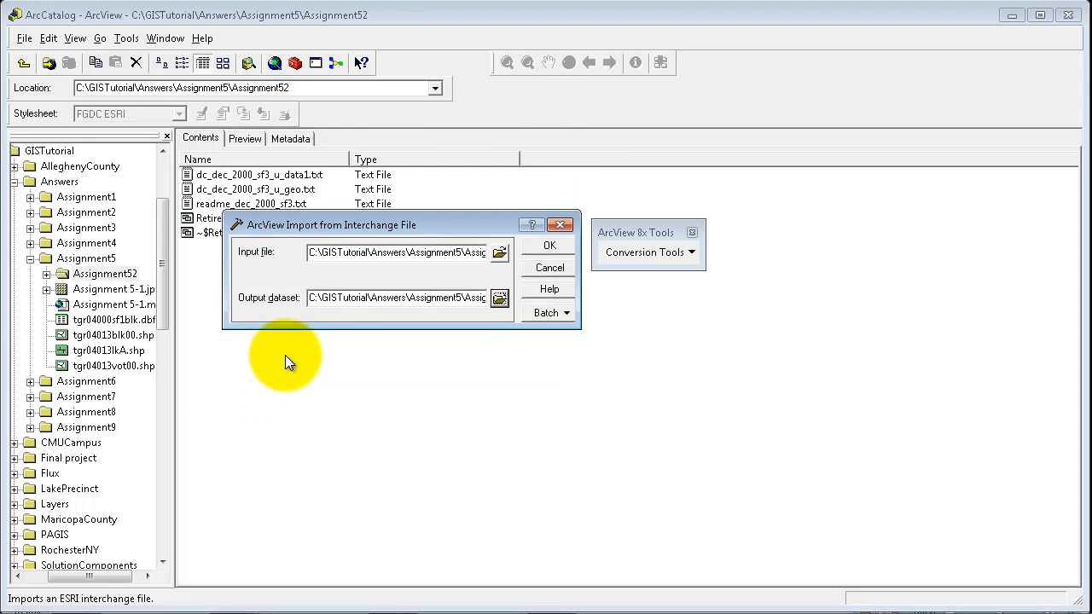
click(548, 245)
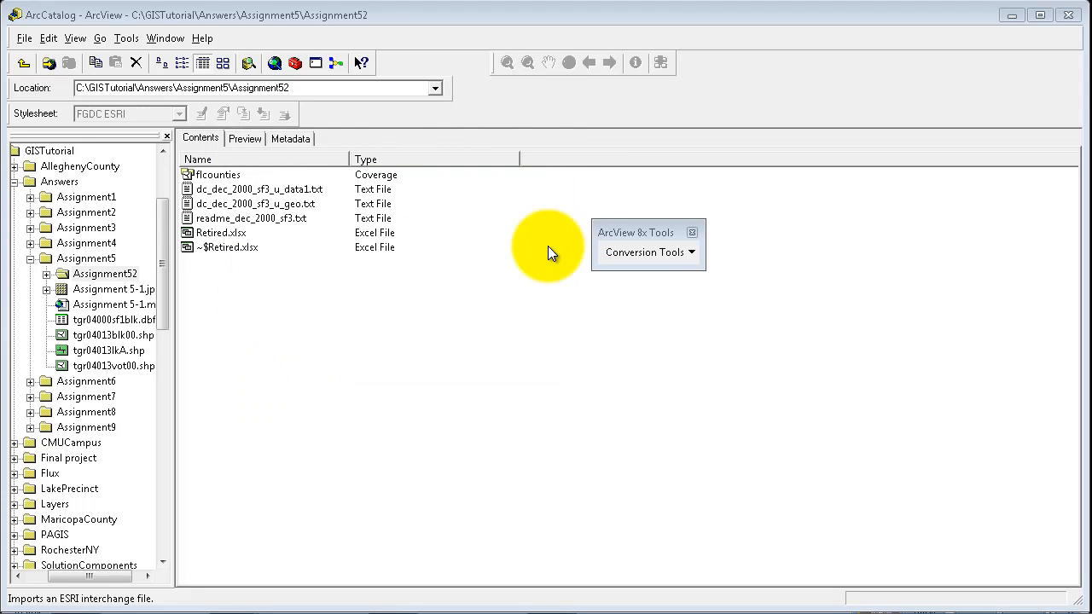
click(215, 176)
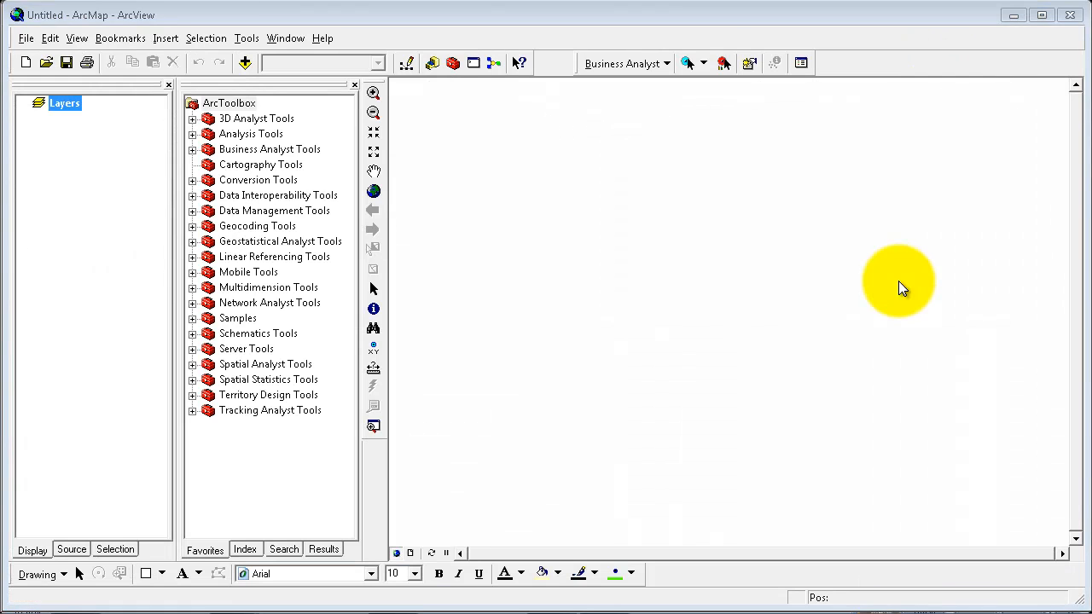
Step: Switch to ArcMap, start a new empty map, and begin adding data to it
click(685, 440)
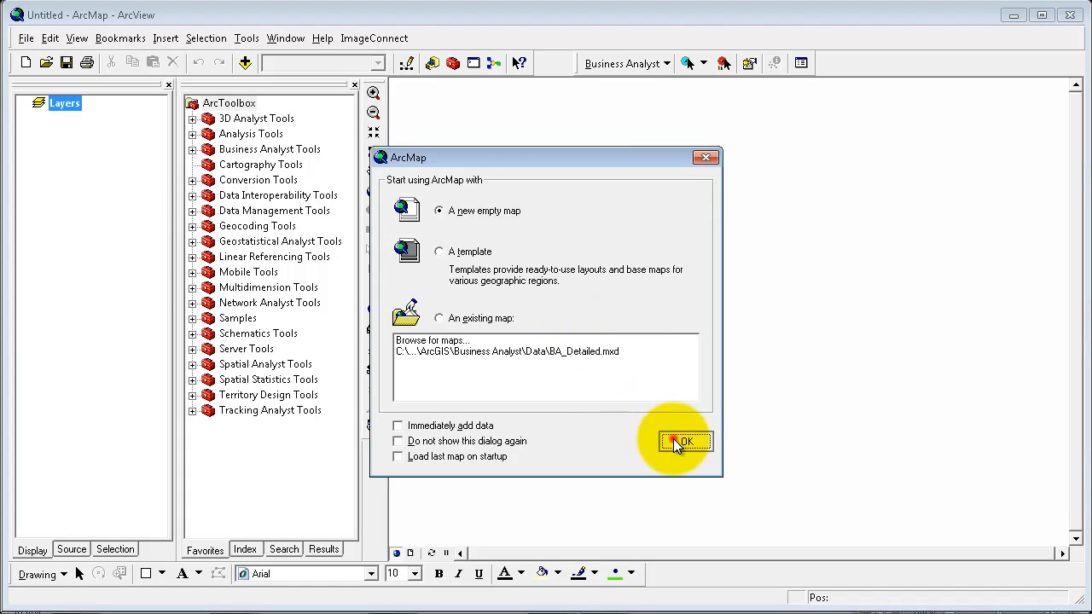
click(245, 62)
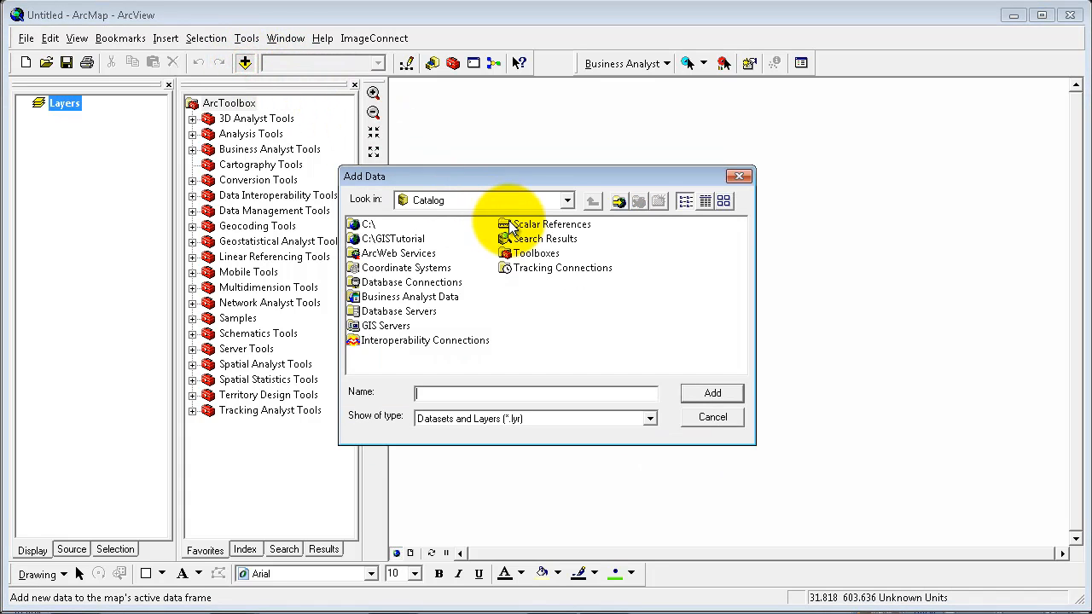
click(388, 239)
click(372, 250)
double_click(372, 250)
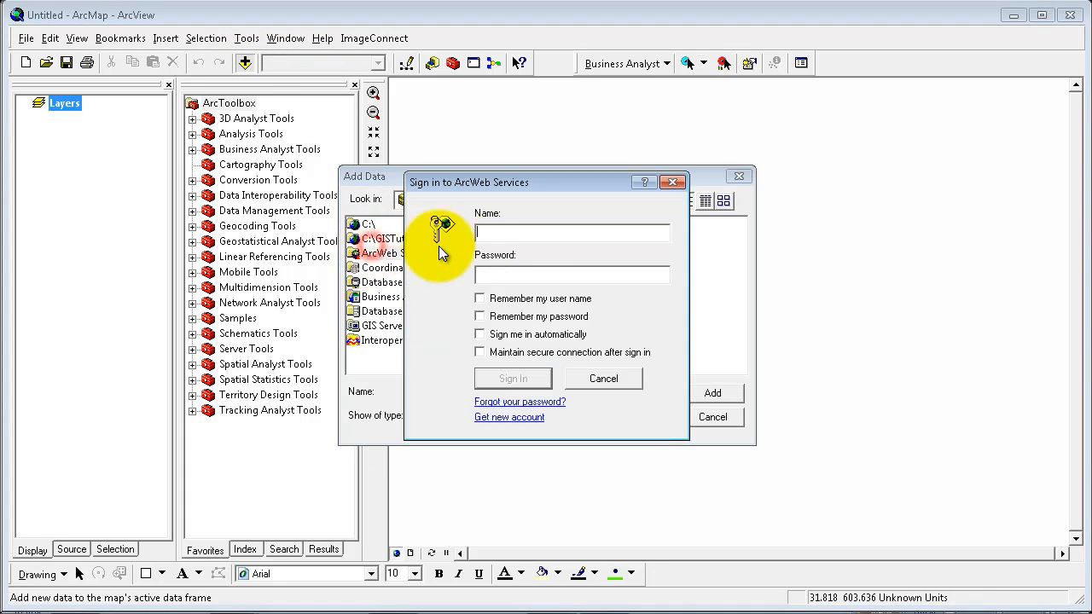
click(592, 380)
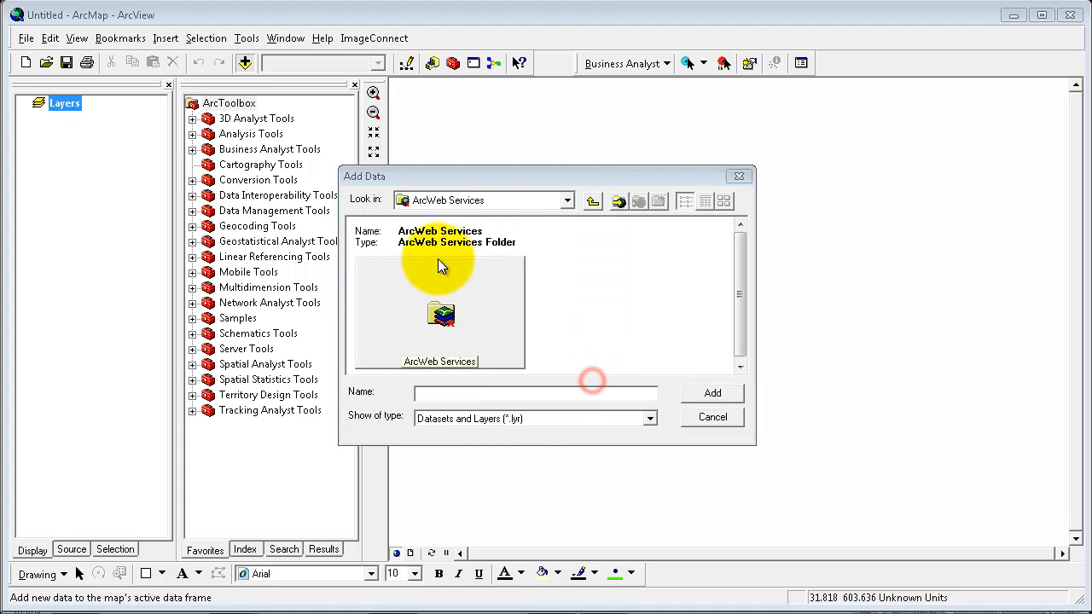
click(592, 200)
Step: Add the flcounties coverage from GISTutorial\Answers\Assignment5\Assignment52 to the map
double_click(395, 242)
double_click(395, 240)
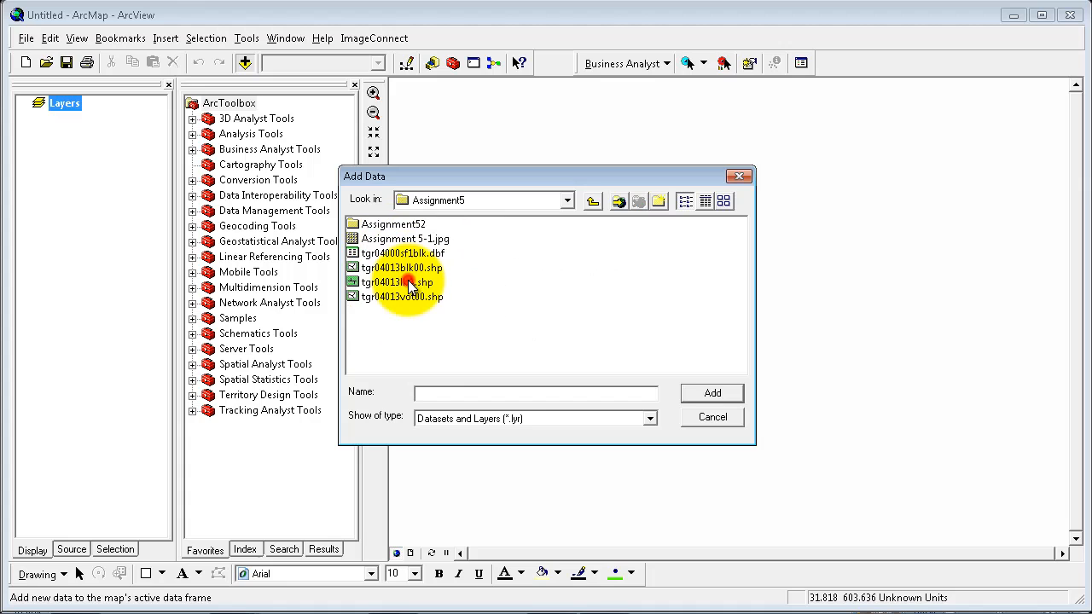
double_click(408, 225)
click(403, 225)
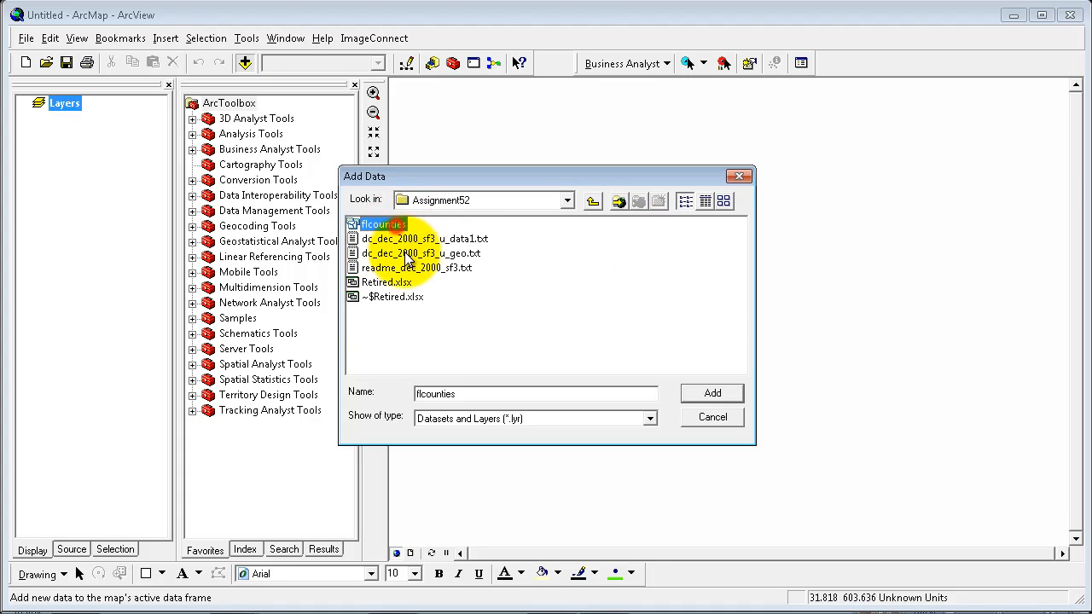
click(704, 391)
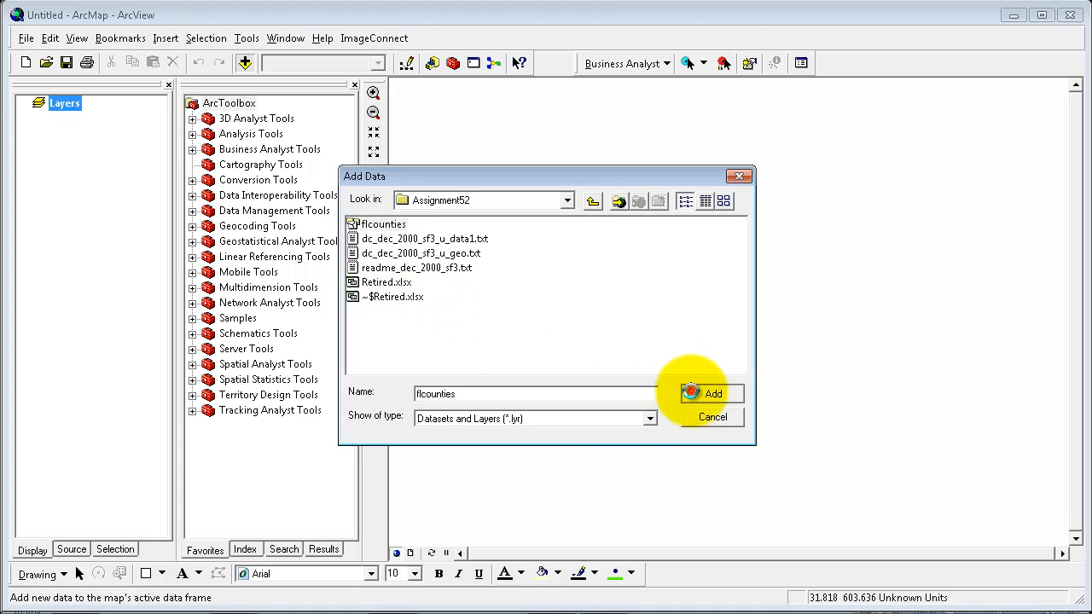
Step: Add the Florida$ worksheet of Retired.xlsx to the map as a table
click(244, 63)
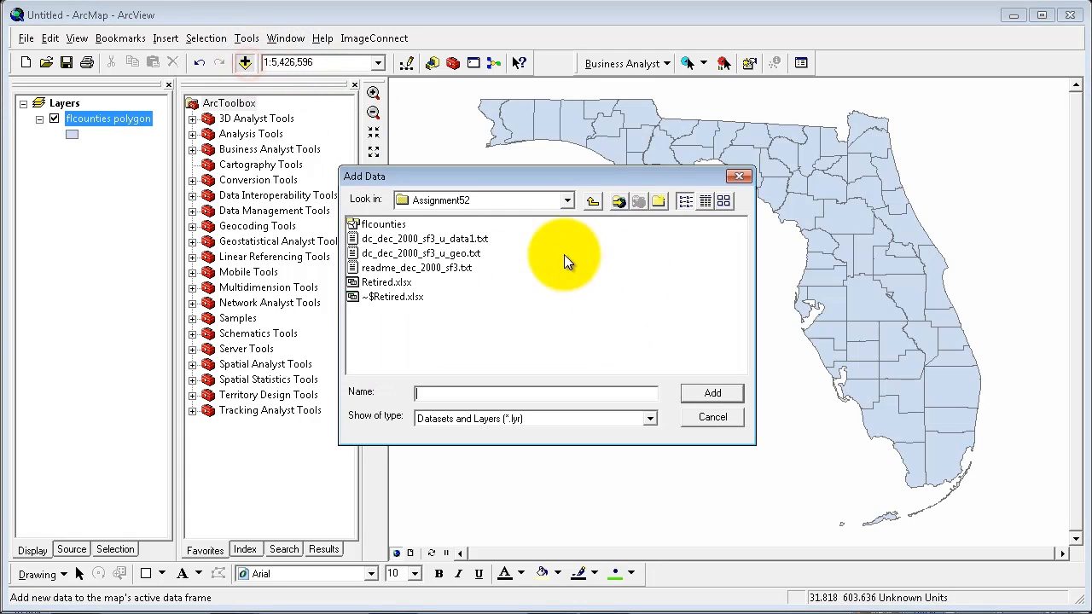
click(385, 283)
double_click(386, 284)
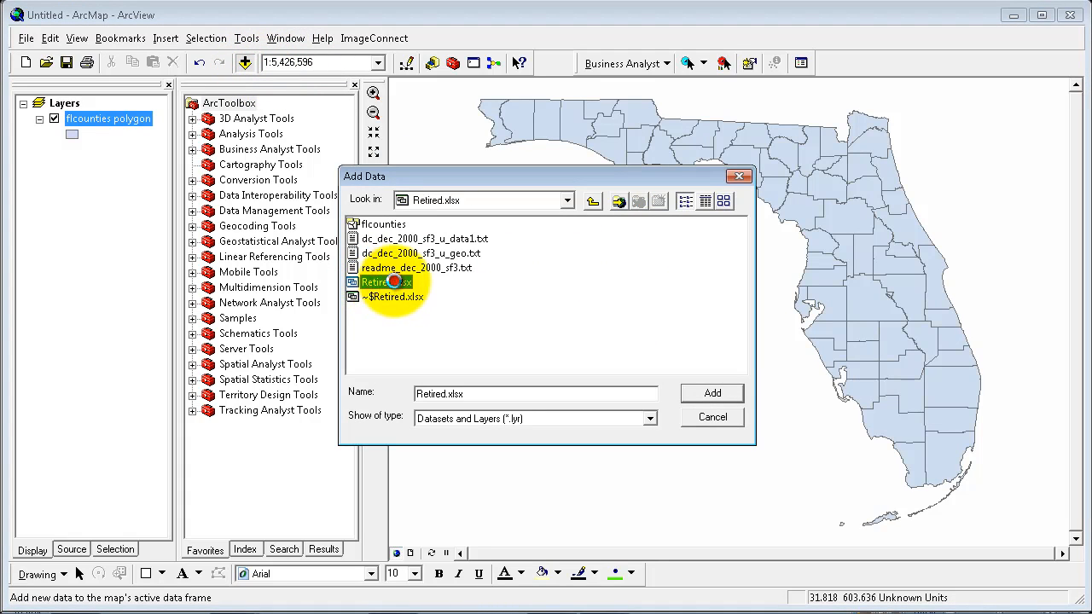
click(382, 239)
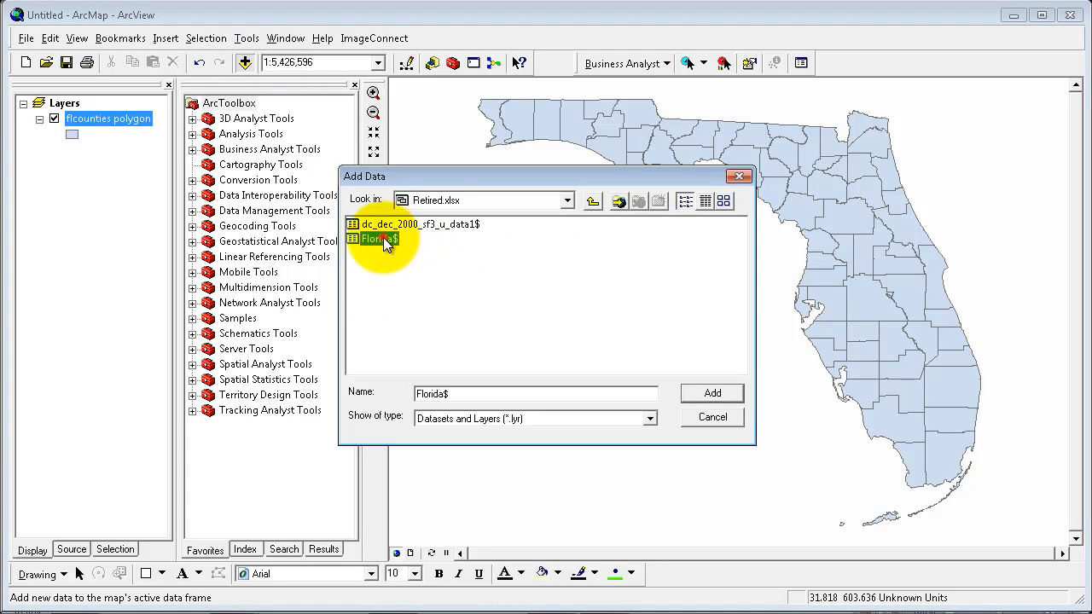
click(698, 392)
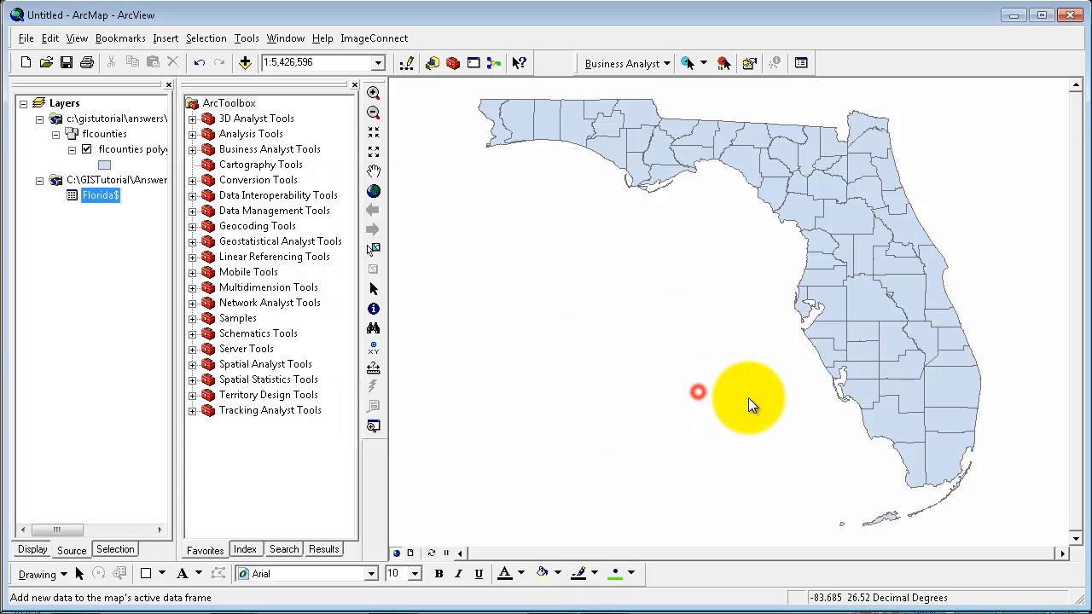
Step: Examine the records of the Florida$ table down to the end, including its county identifiers and P065 columns
right_click(107, 198)
click(145, 208)
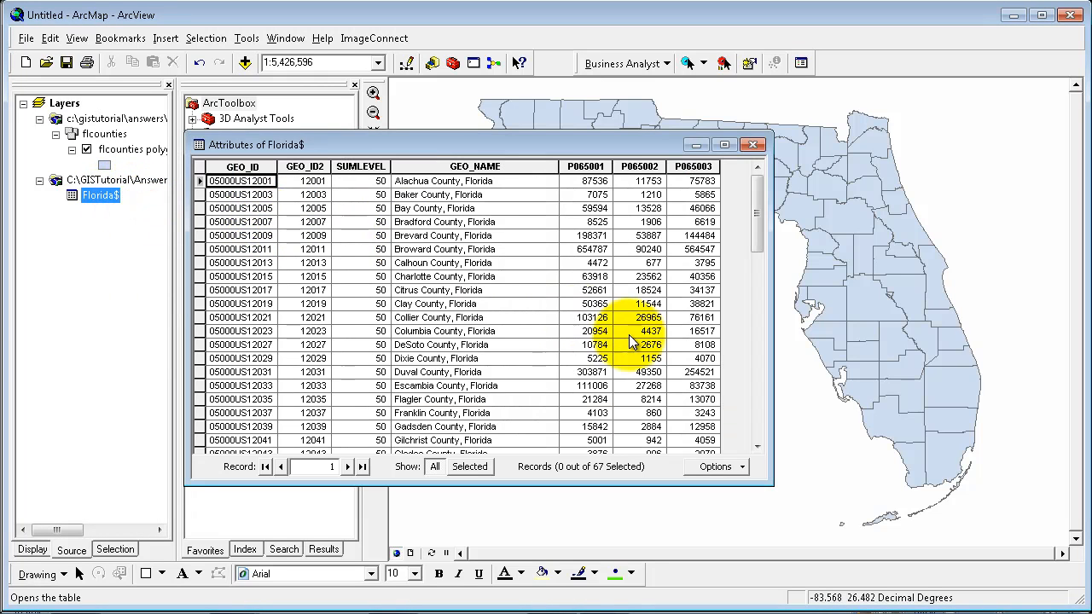
scroll(646, 251, down, 2)
drag(756, 237, 757, 420)
click(752, 144)
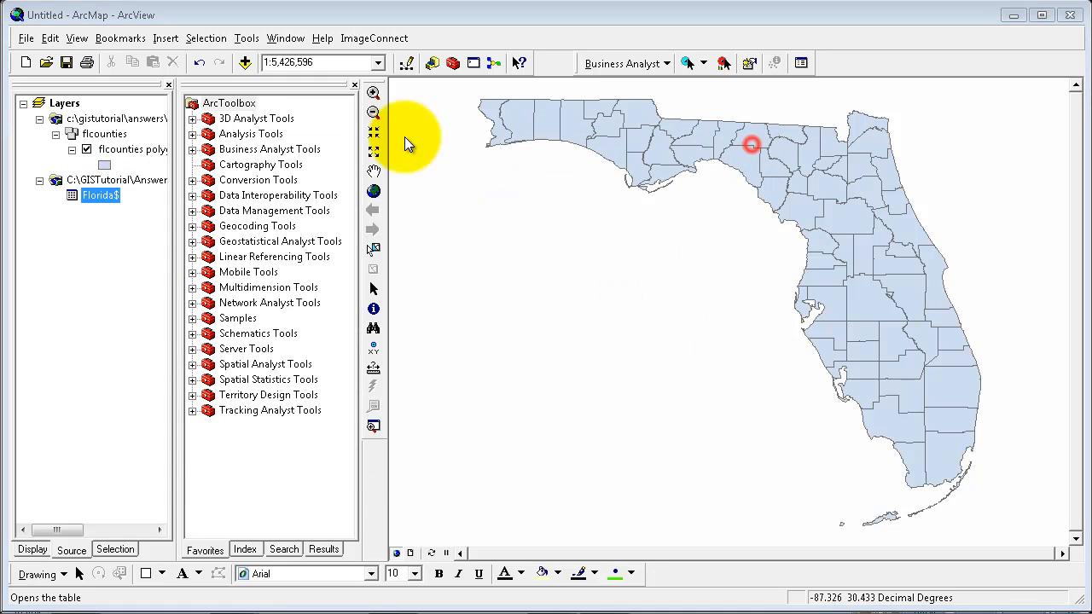
Step: Examine the attribute table of the flcounties polygon layer through its last records for repeated county entries
click(122, 151)
right_click(122, 151)
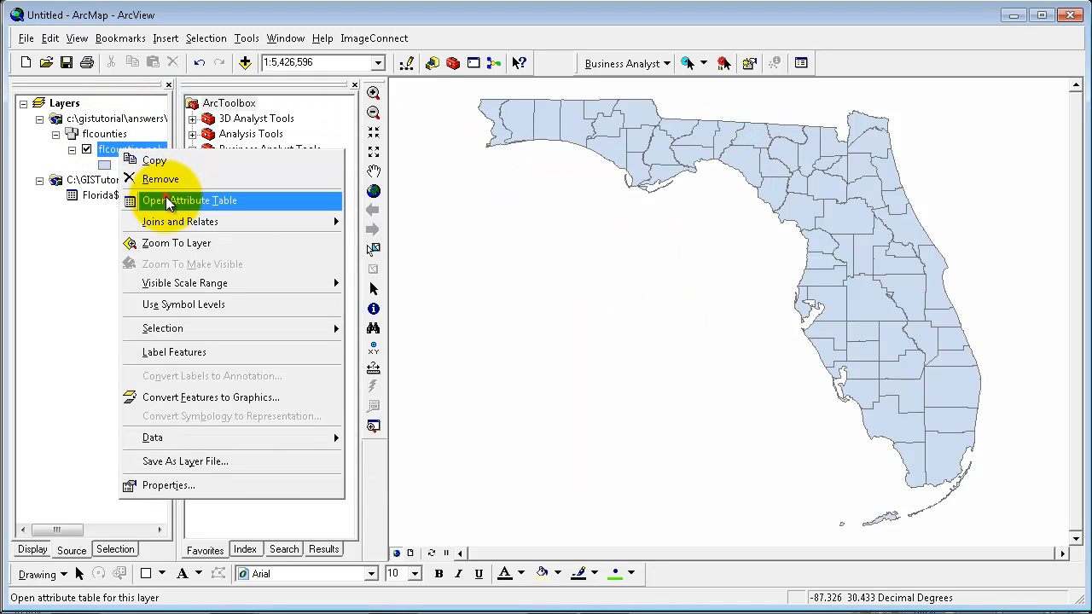
click(145, 196)
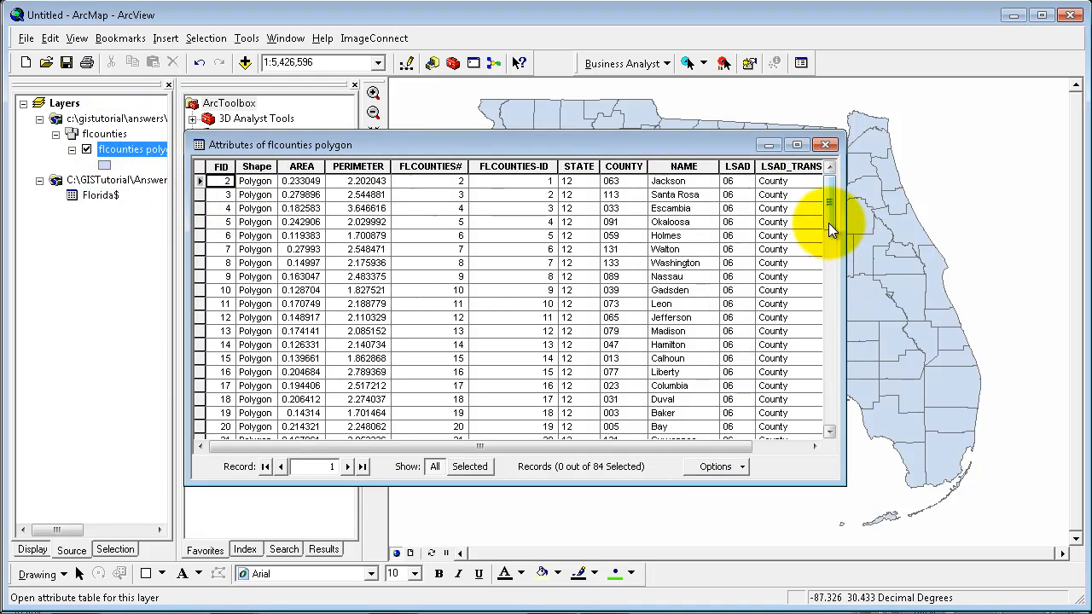
drag(828, 221, 837, 425)
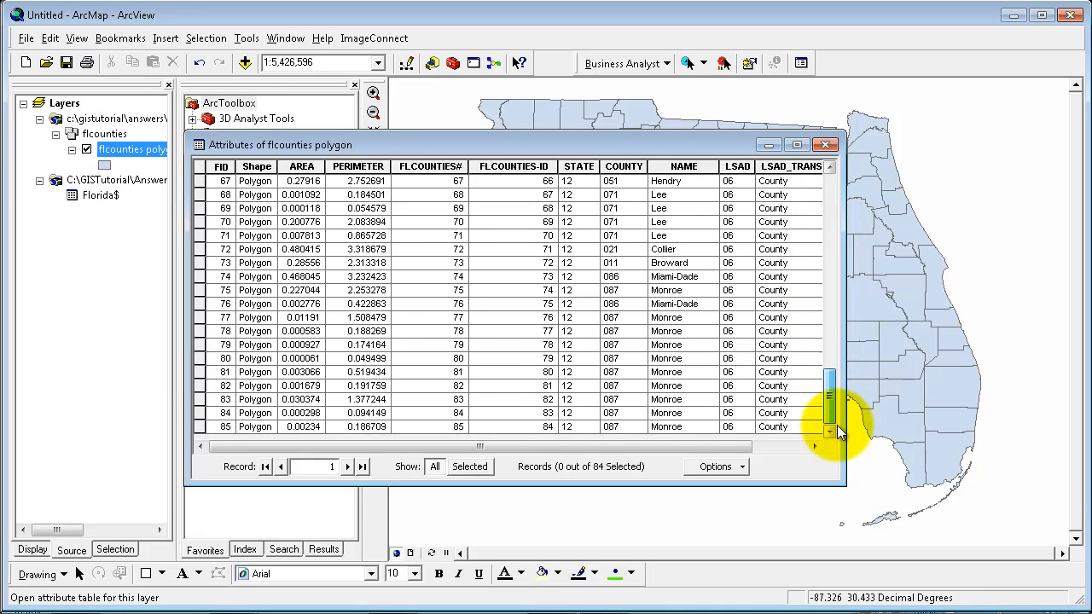
click(825, 146)
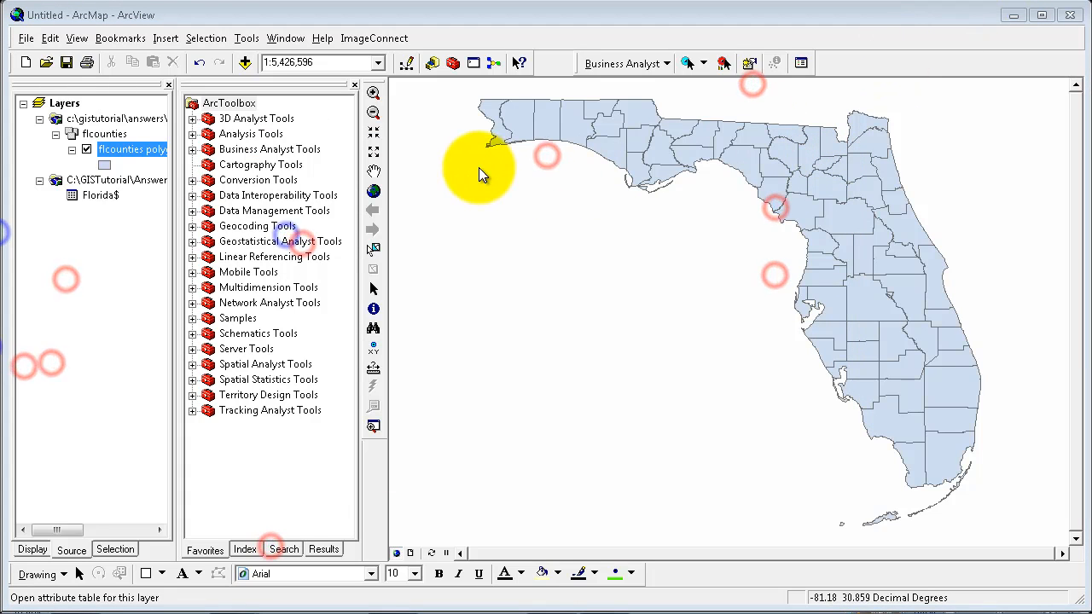
Step: Start exporting the flcounties polygon layer's data and browse for a place to save the output shapefile
click(32, 549)
right_click(112, 125)
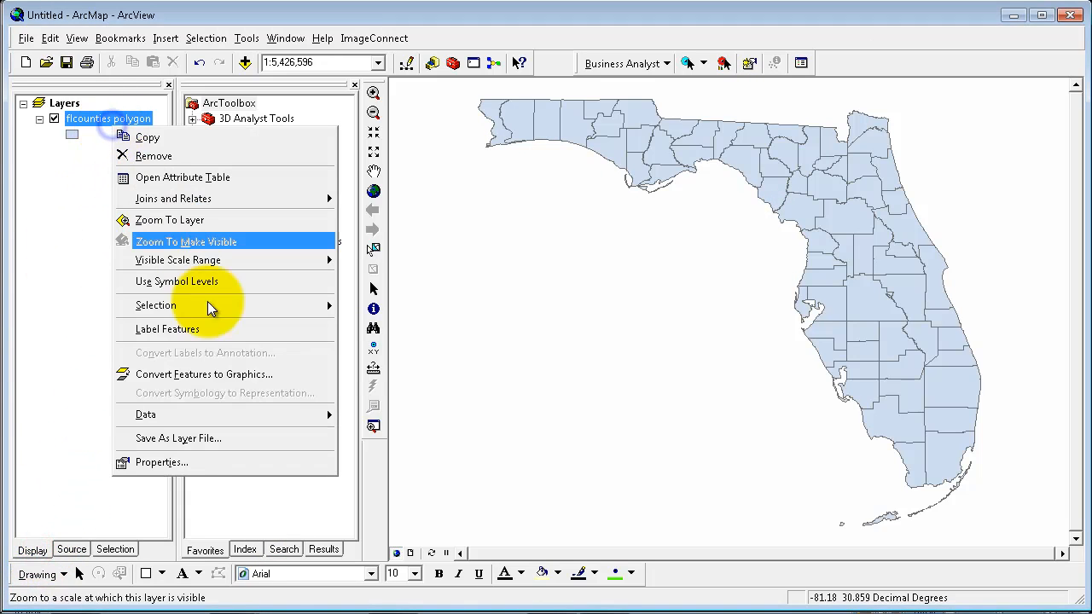
mouse_move(280, 418)
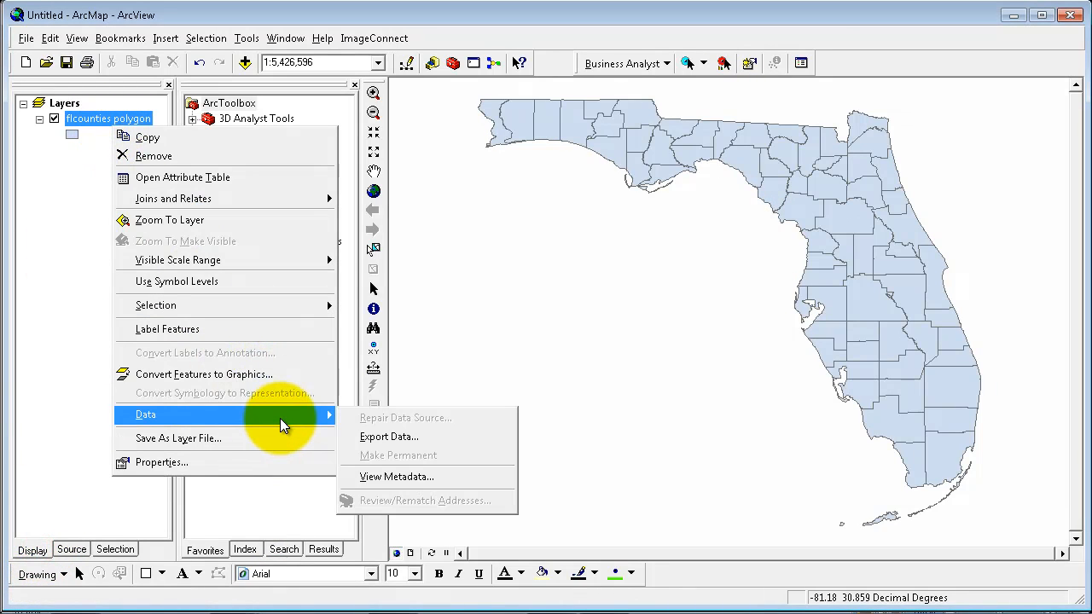
click(417, 439)
click(695, 341)
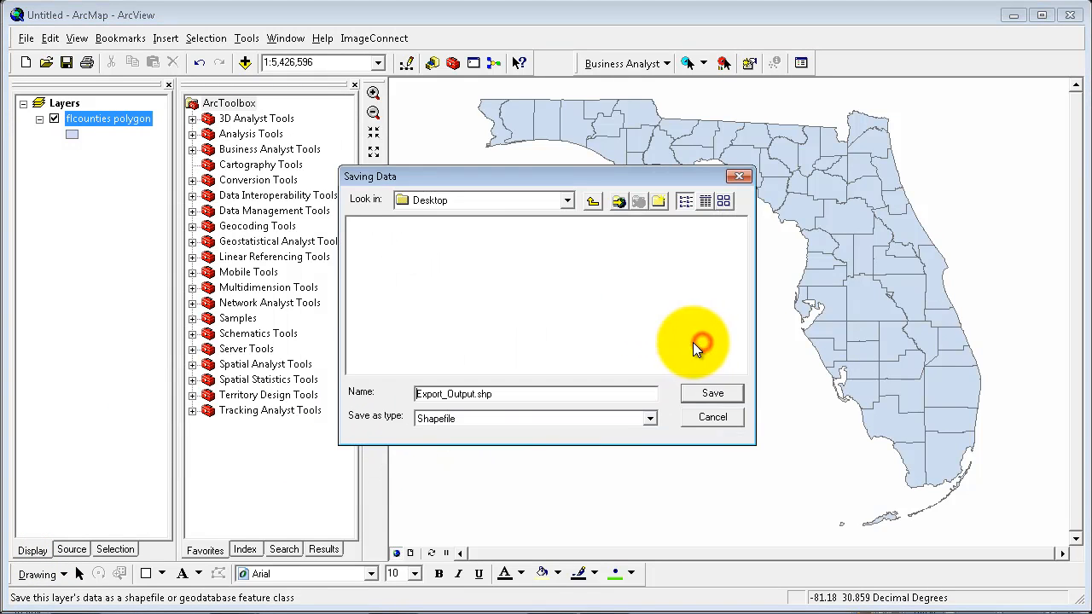
Step: Choose the Assignment52 folder, inside Assignment5 under C:\GISTutorial\Answers, as the location for the exported shapefile
click(543, 207)
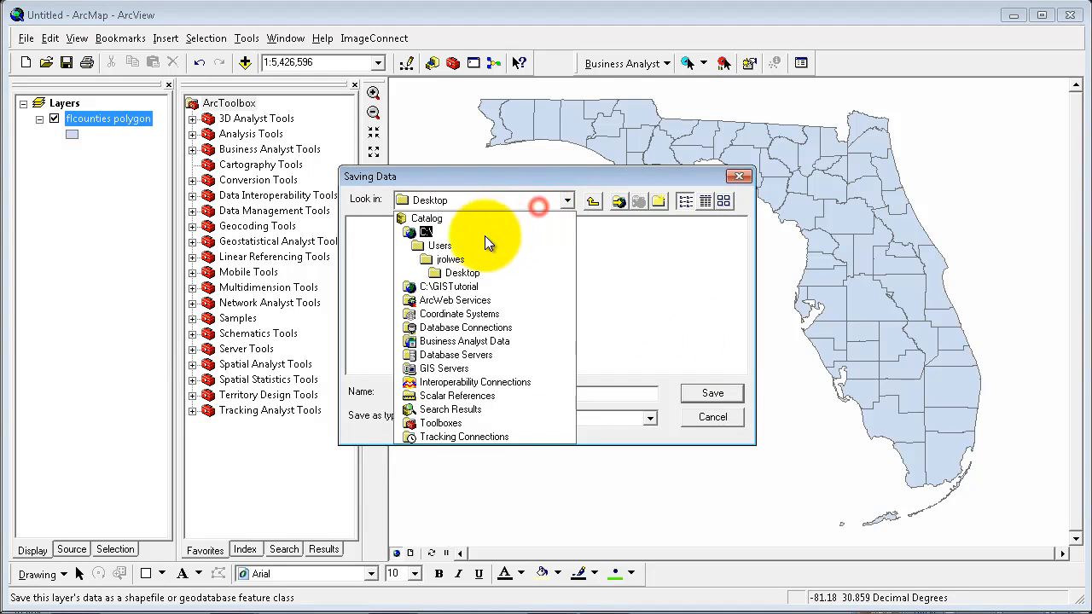
click(446, 286)
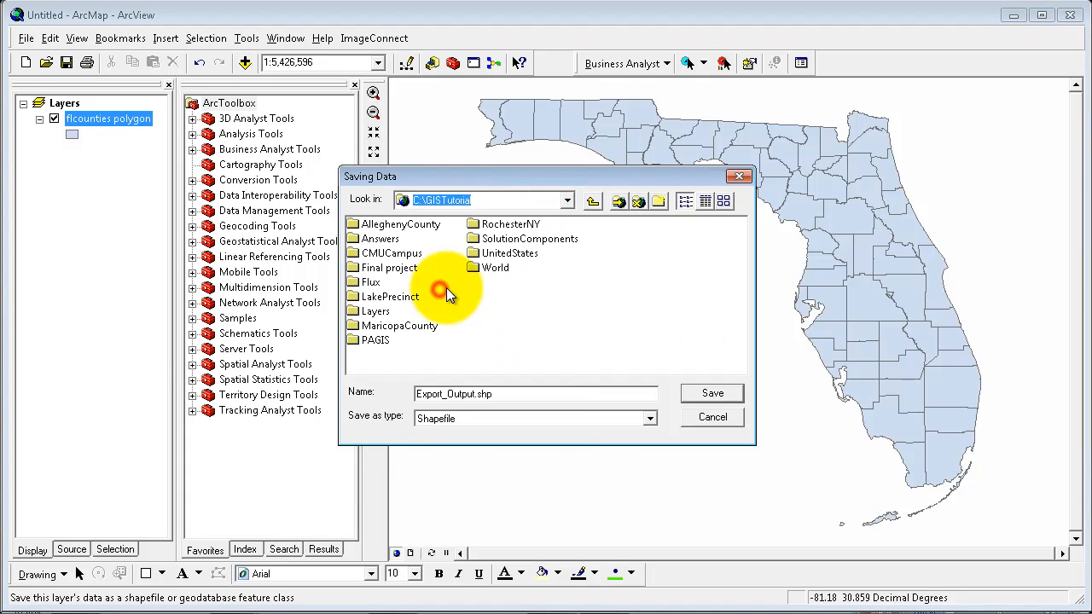
double_click(382, 240)
double_click(383, 282)
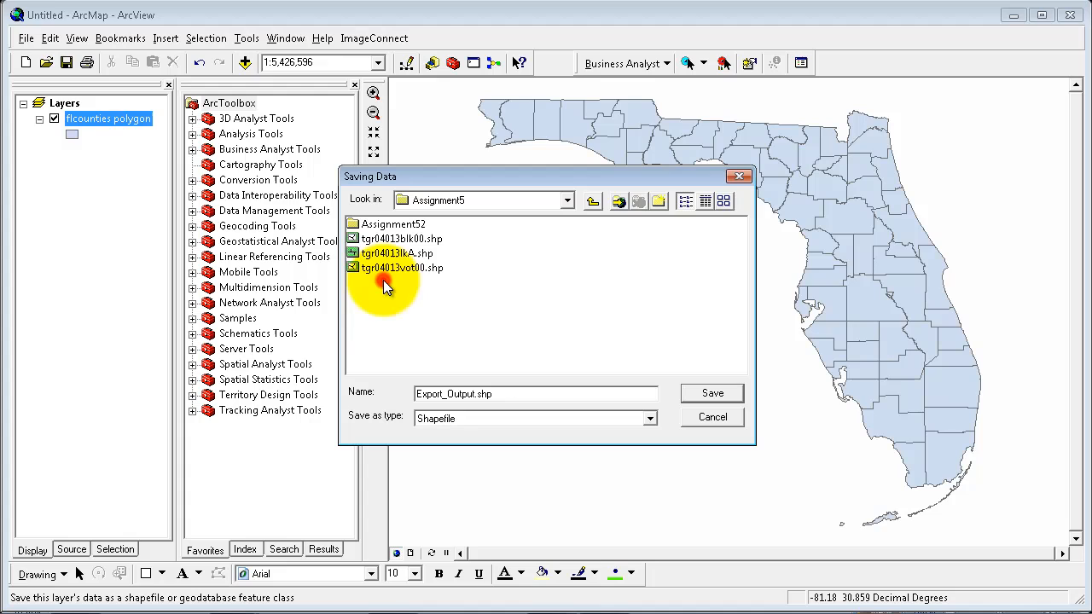
double_click(392, 224)
Step: Name the output shapefile Counties, export the county polygons and add the exported data to the map as a layer
drag(523, 393, 363, 390)
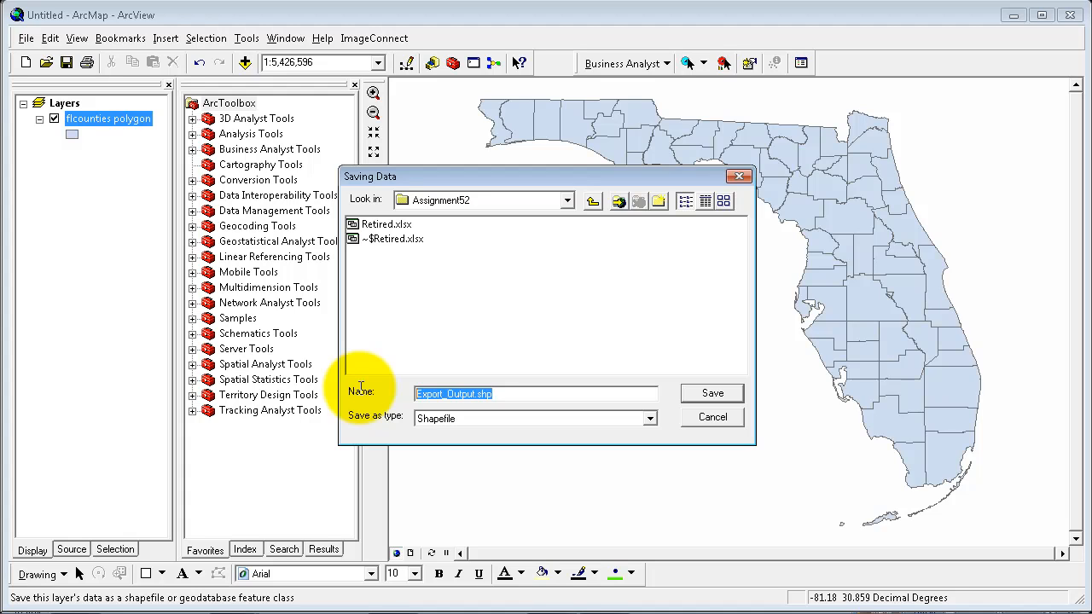
drag(522, 393, 380, 405)
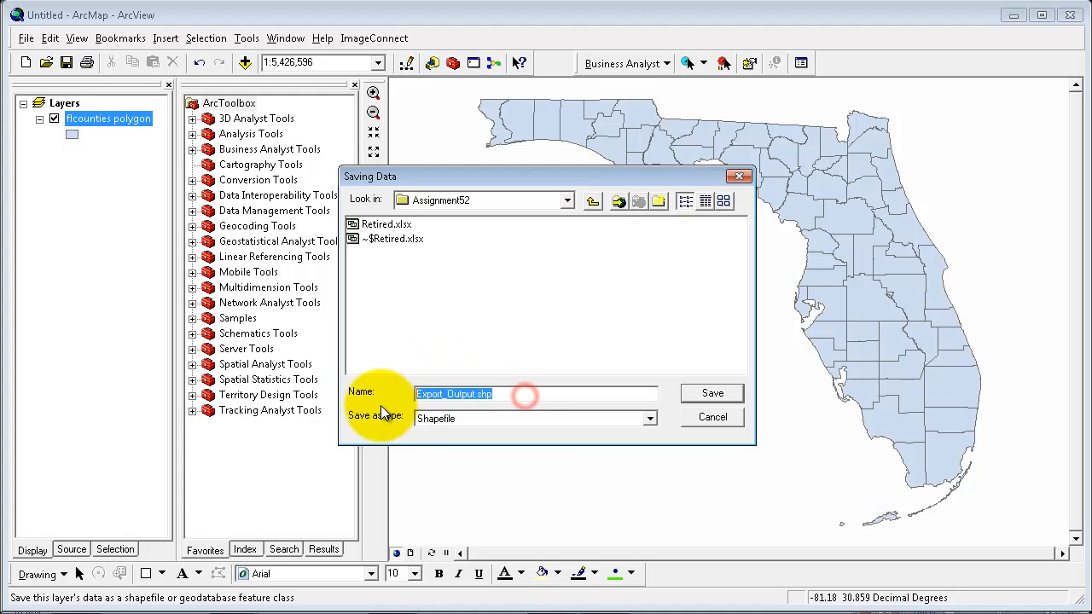
text(Counties)
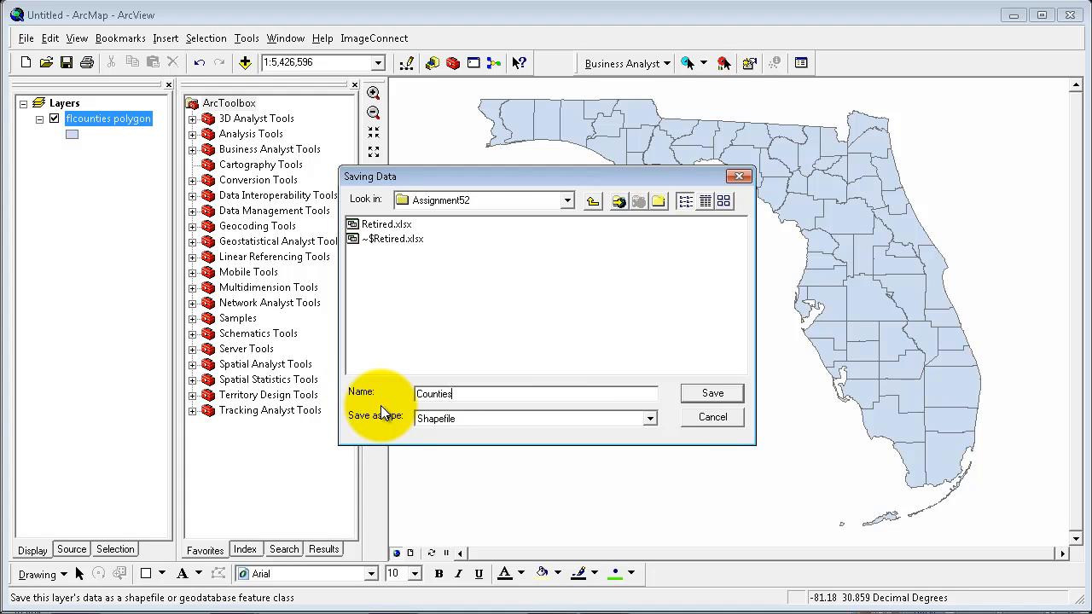
key(Return)
click(580, 422)
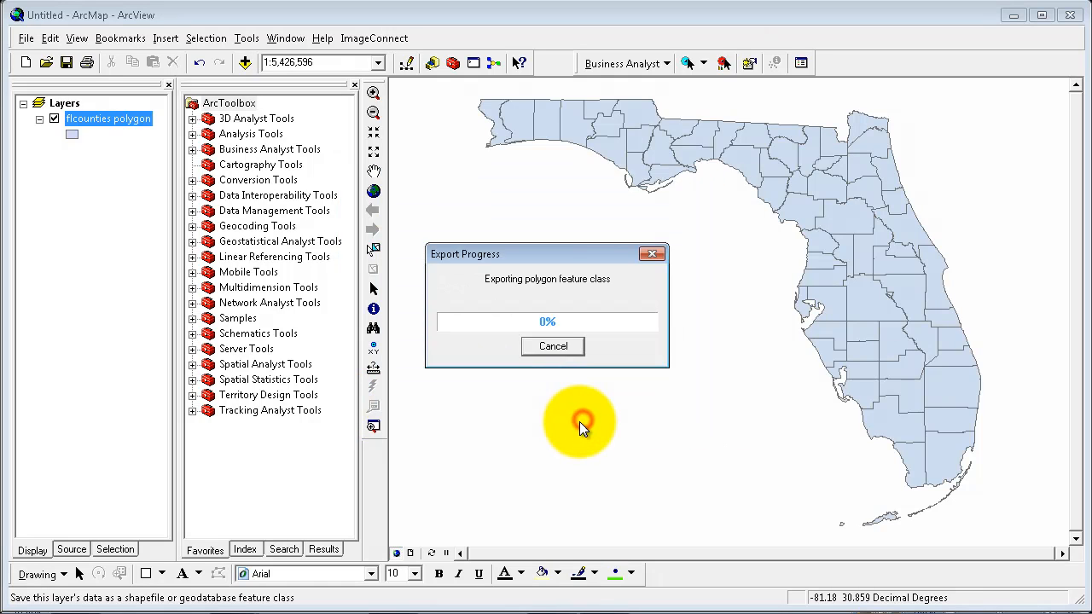
click(771, 249)
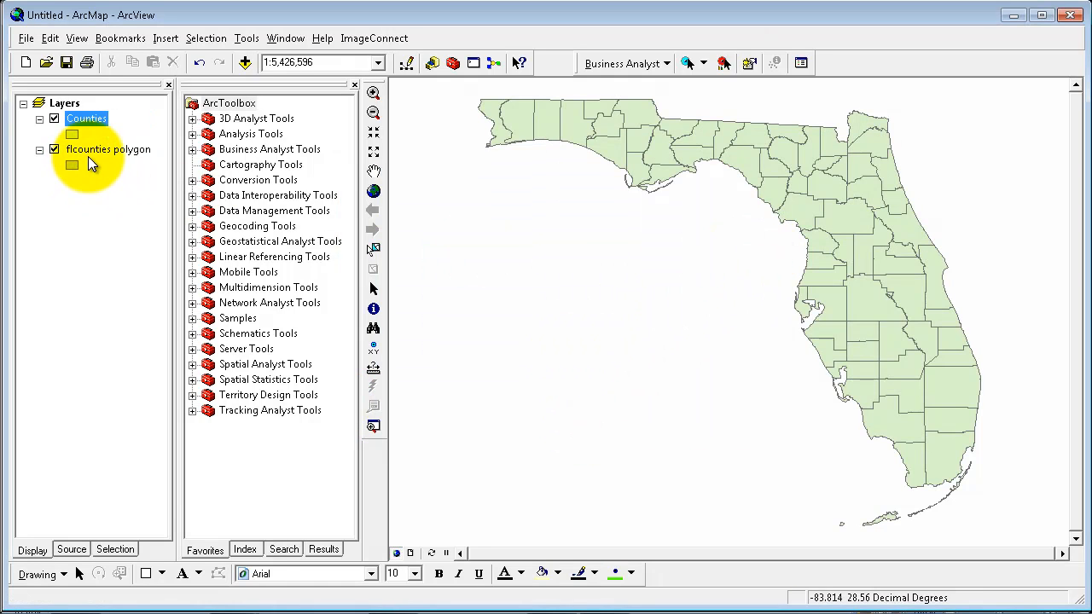
Step: Remove the flcounties polygon layer from the map
right_click(88, 155)
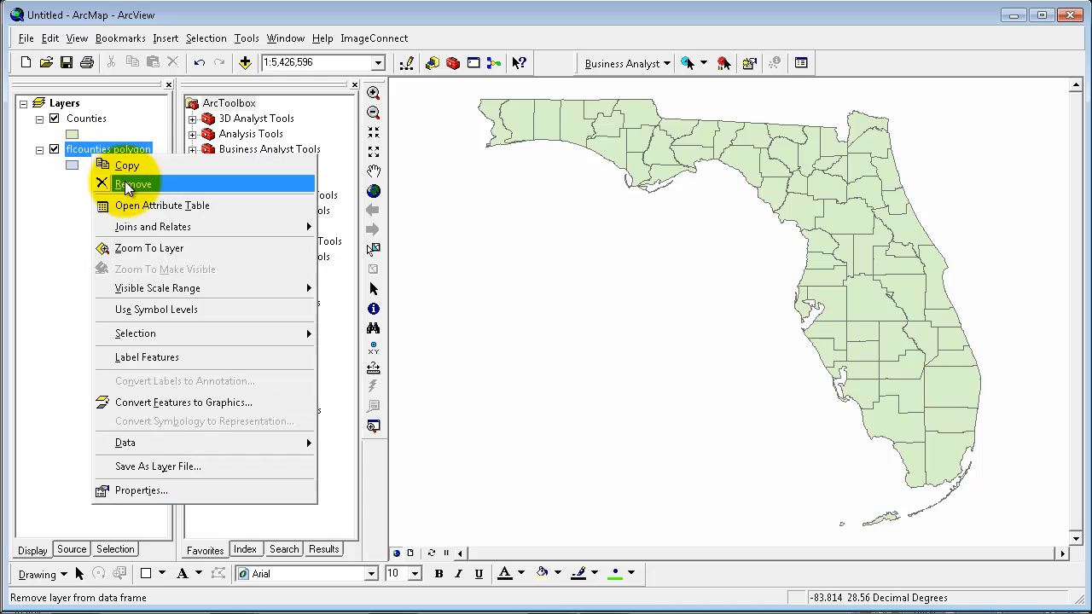
click(125, 185)
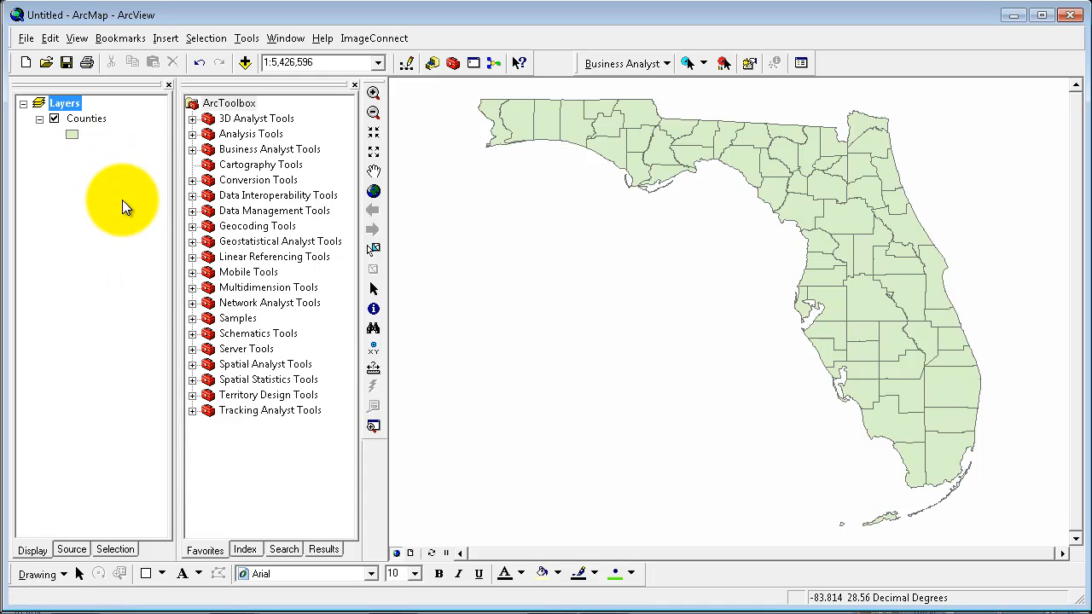
click(110, 200)
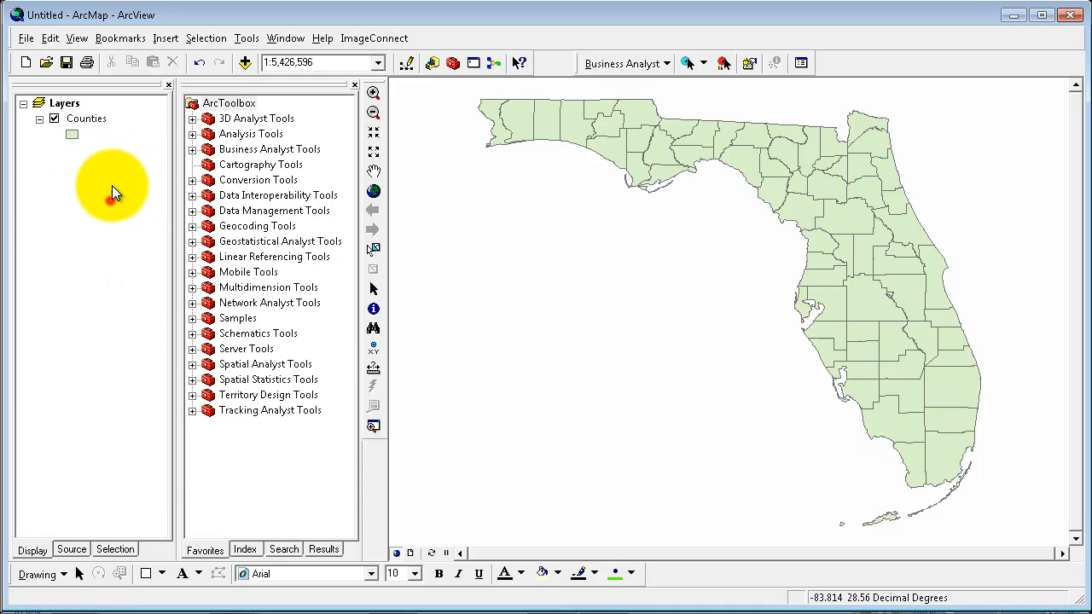
Step: Open the attribute tables of the Counties layer and the Florida$ table and arrange them beside each other
right_click(92, 119)
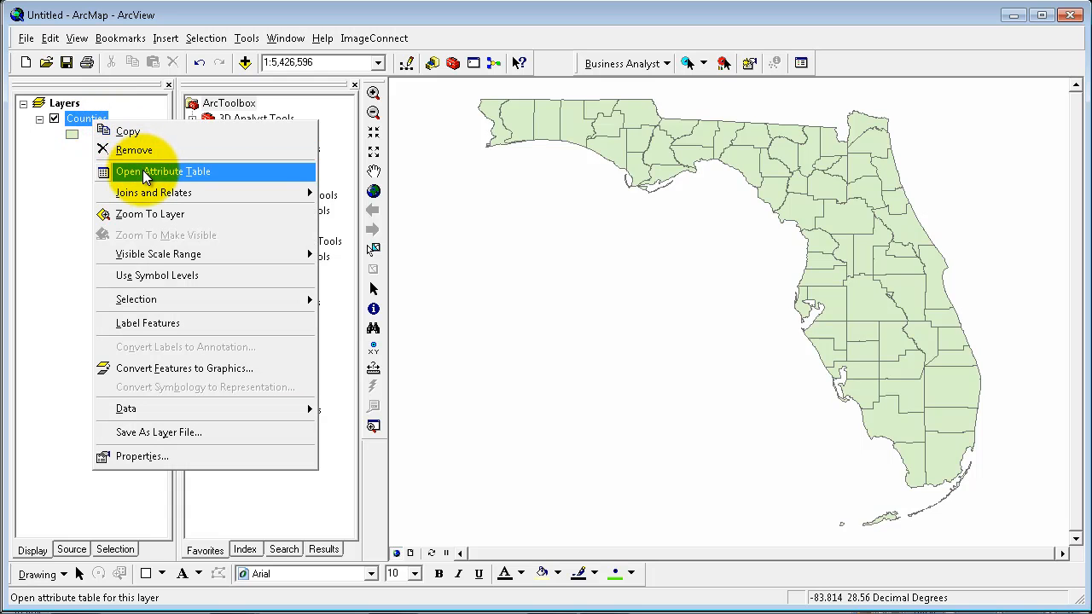
click(145, 174)
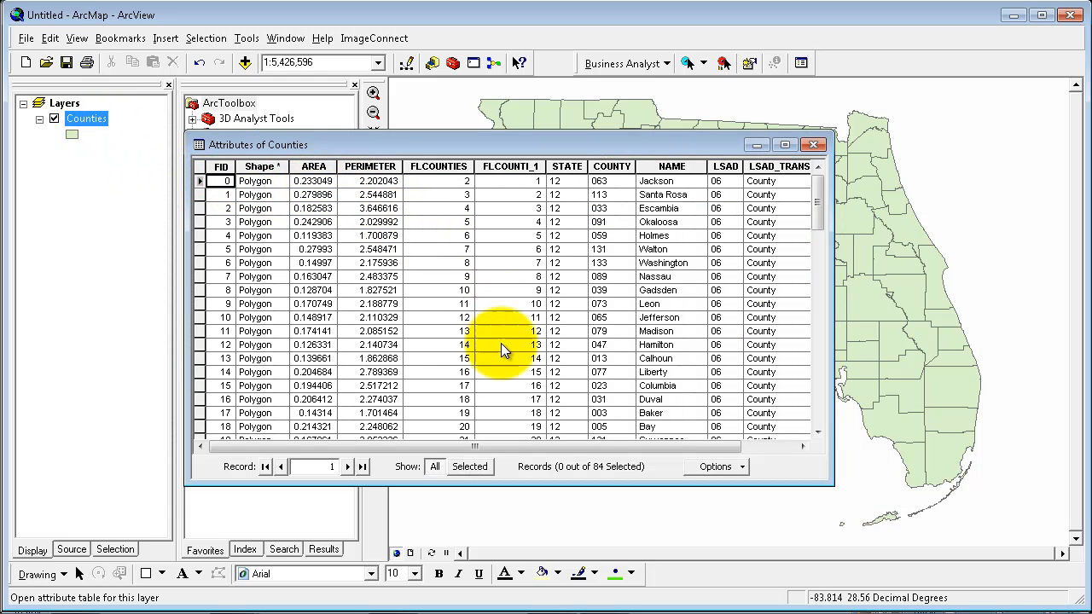
click(682, 446)
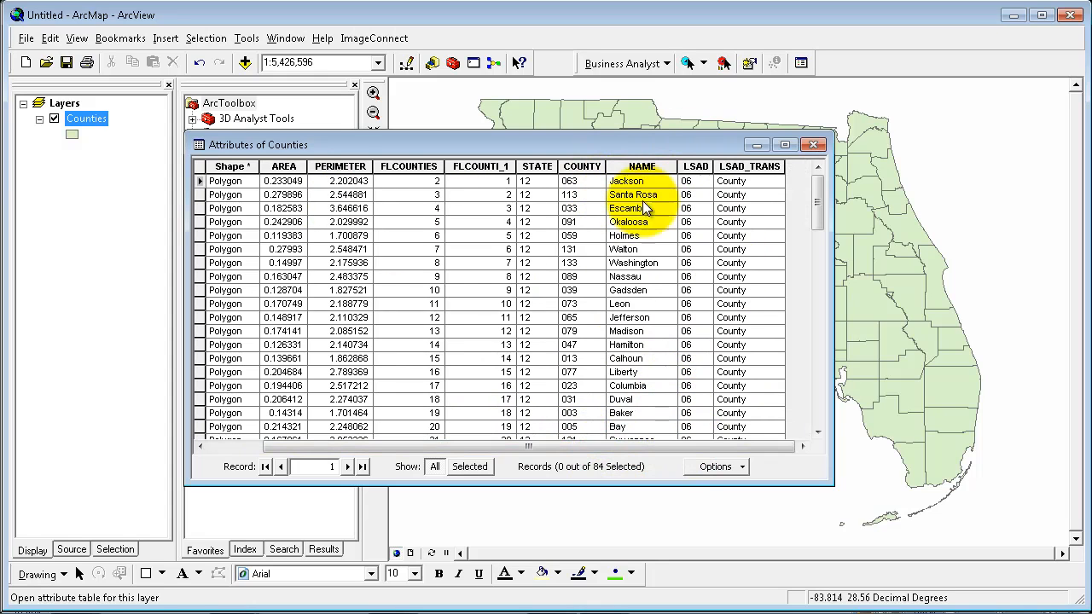
click(77, 551)
right_click(98, 180)
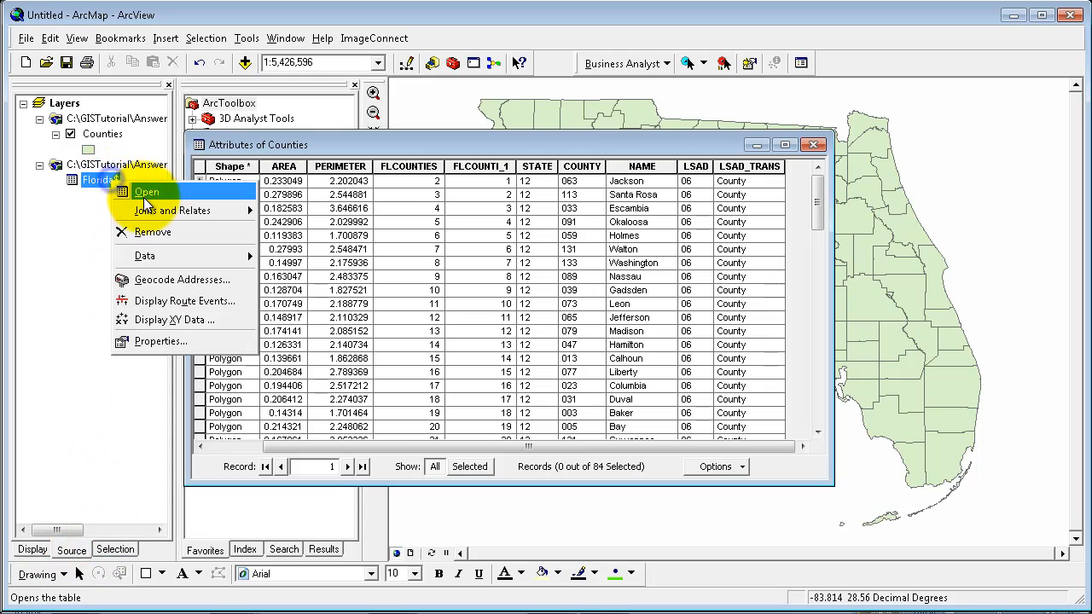
click(158, 192)
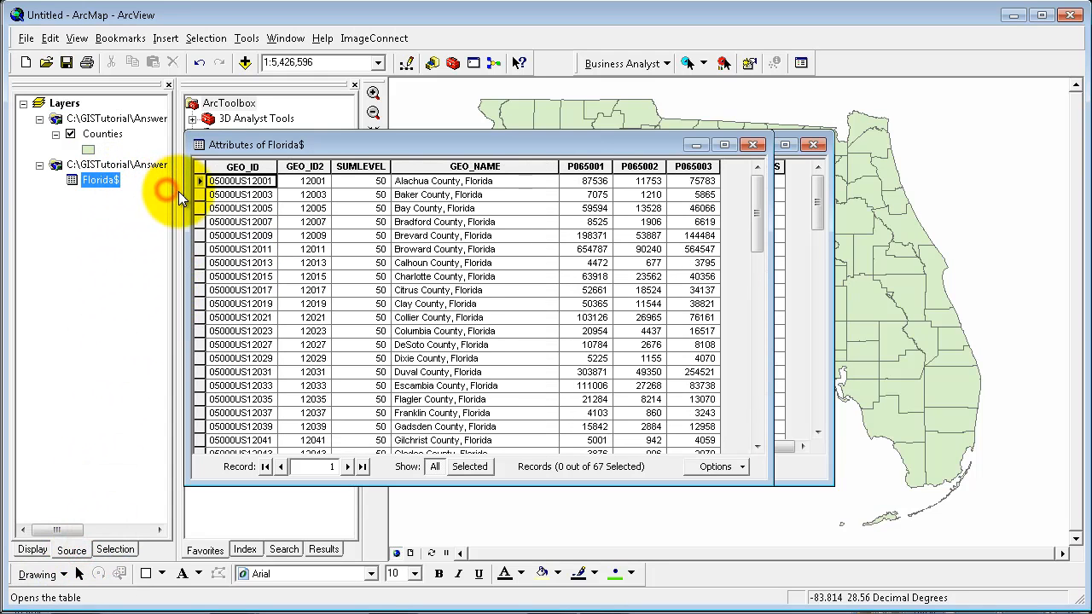
drag(351, 152, 499, 212)
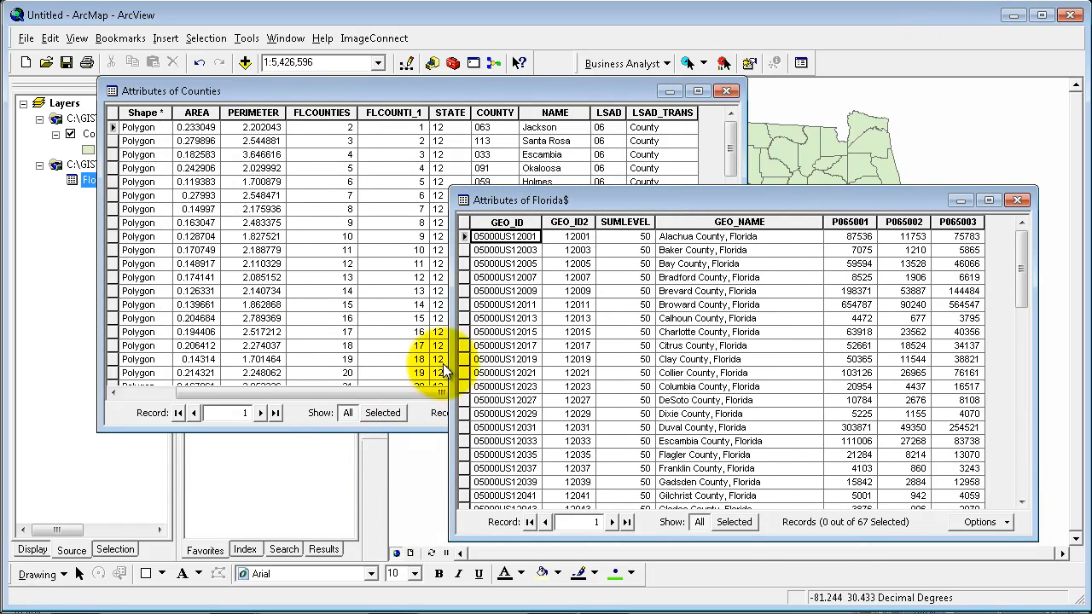
Step: Compare the Florida$ table's GEO_ID2 values with the STATE and COUNTY fields of Counties, and close the Florida$ table
click(710, 359)
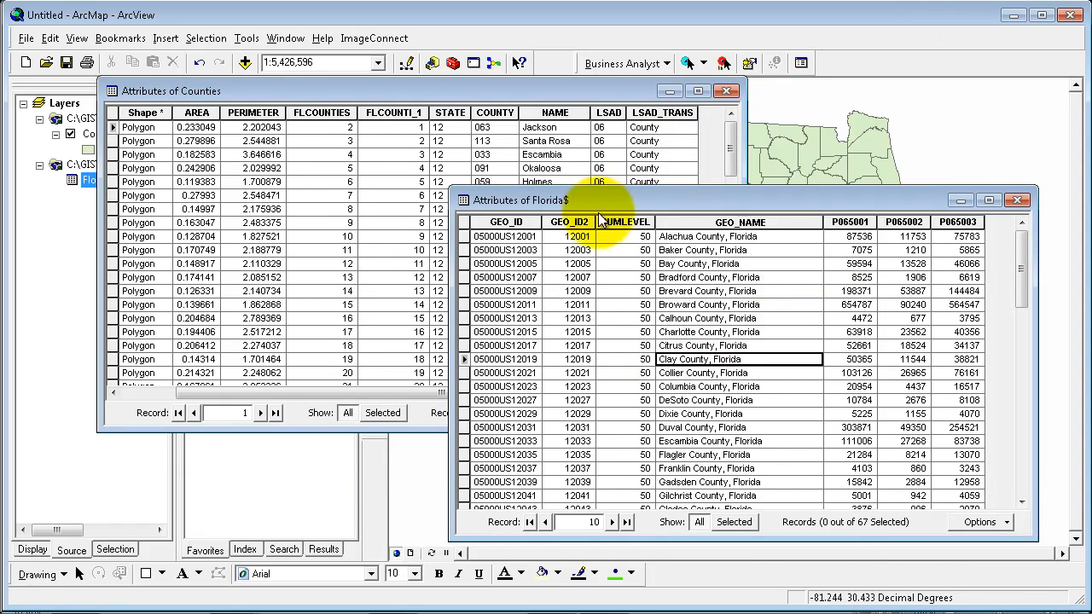
click(616, 291)
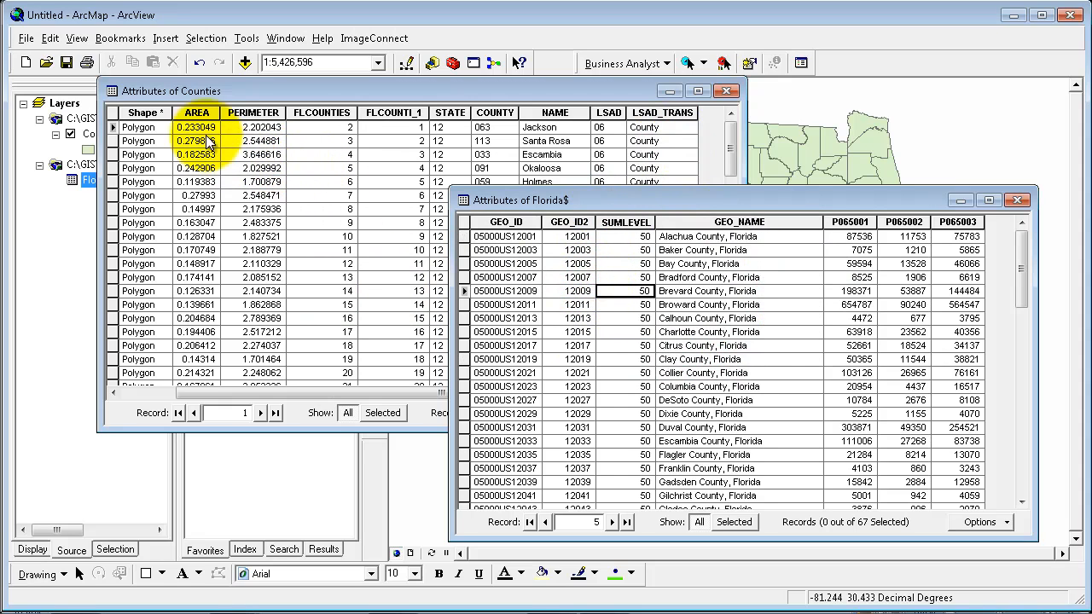
click(312, 343)
click(312, 344)
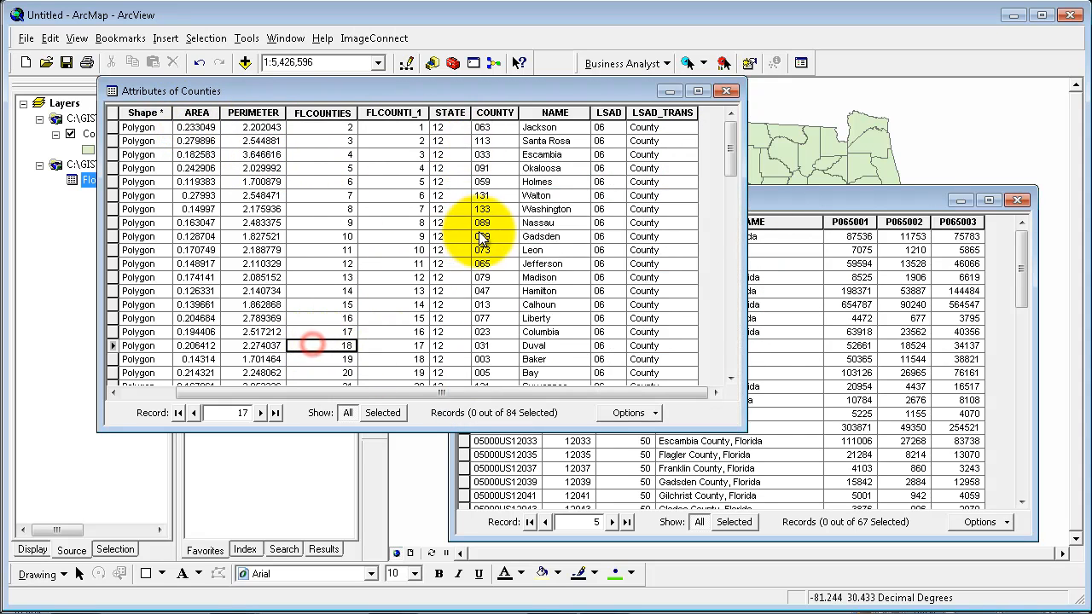
click(645, 410)
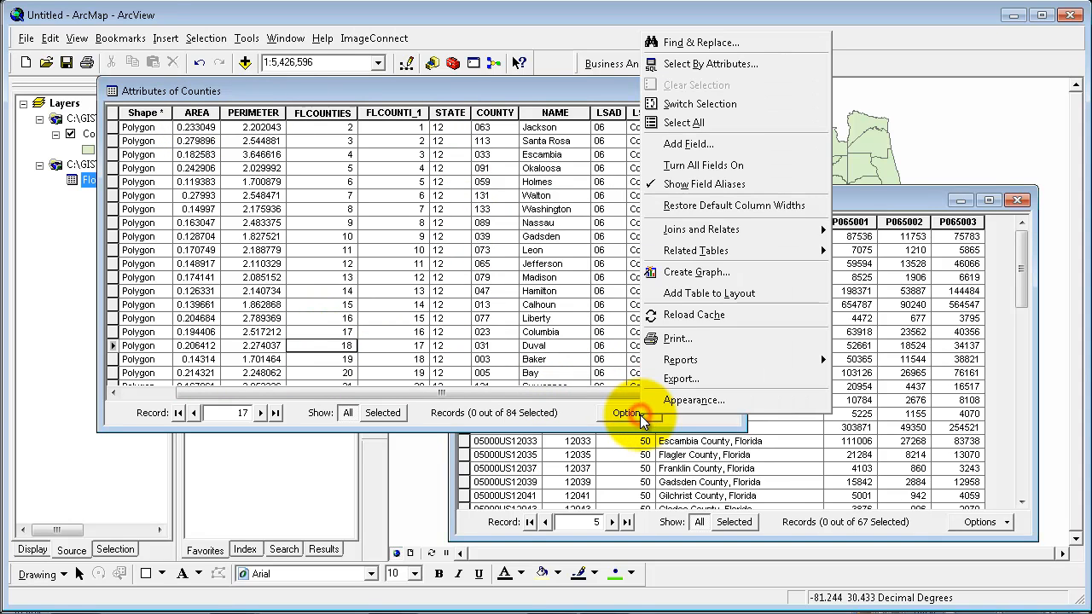
click(1019, 200)
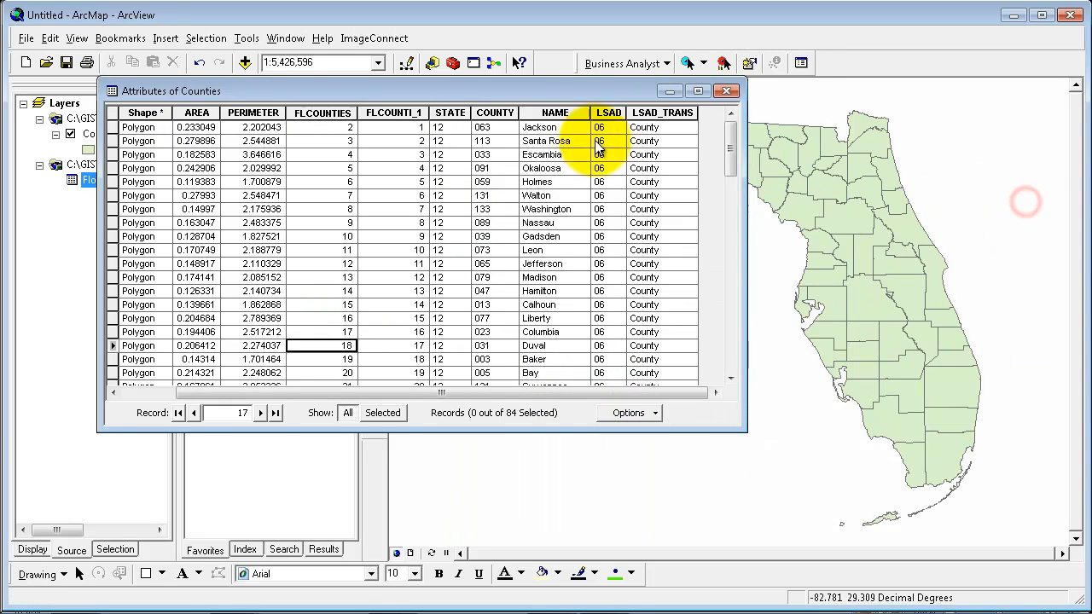
Step: Add a Long Integer field named GEOID2 to the Counties attribute table
drag(491, 90, 568, 109)
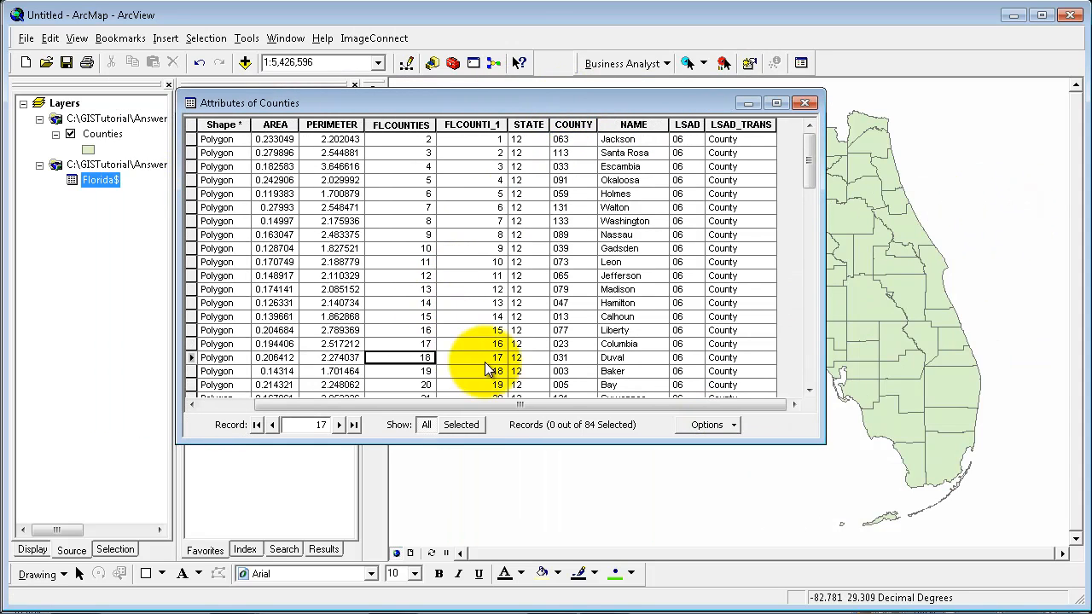
click(697, 430)
click(750, 160)
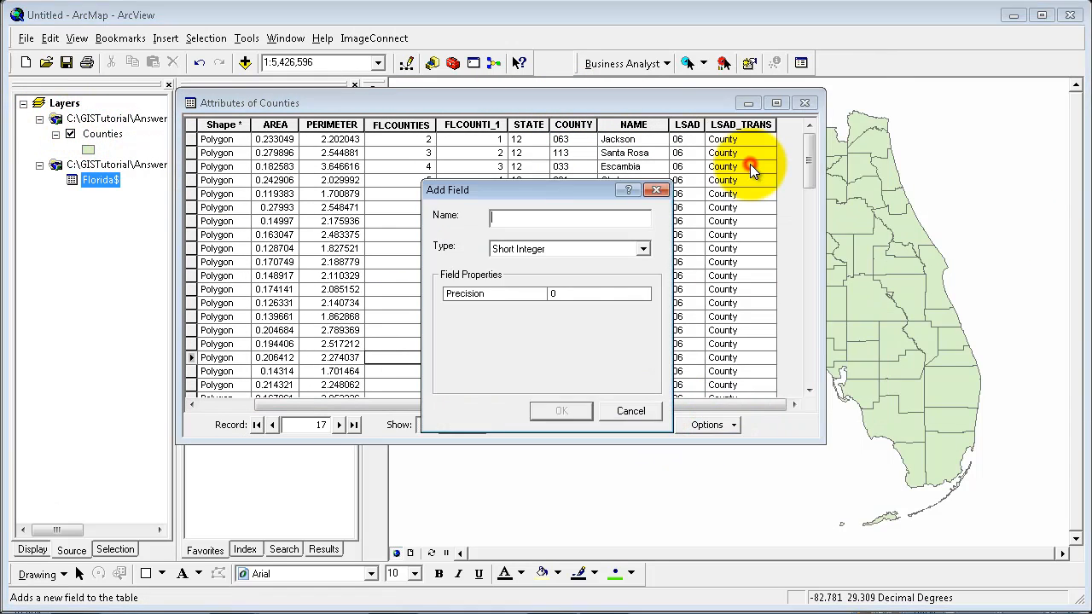
click(585, 219)
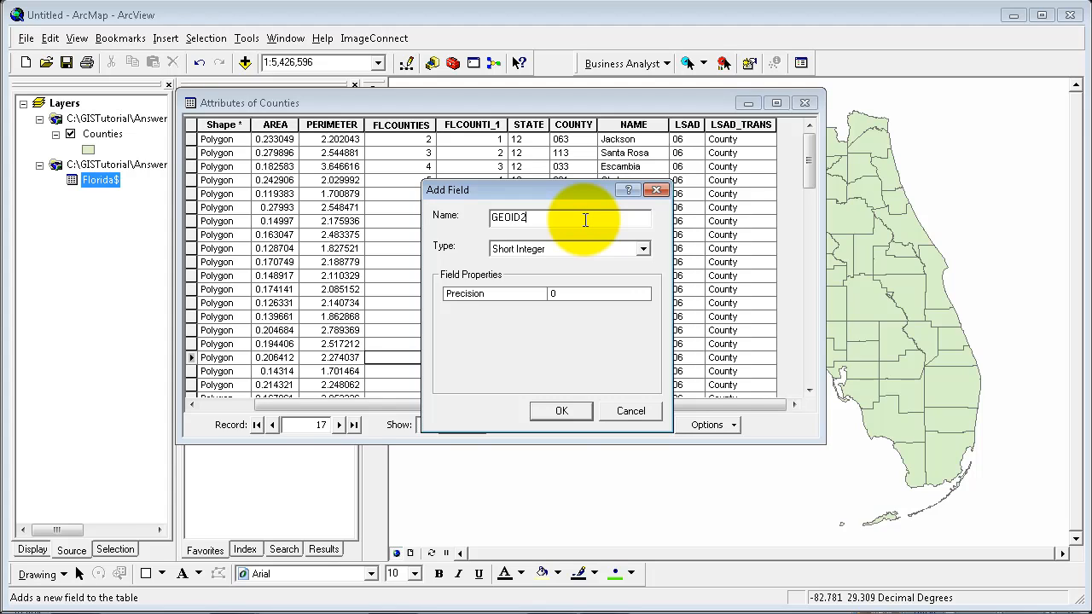
click(520, 250)
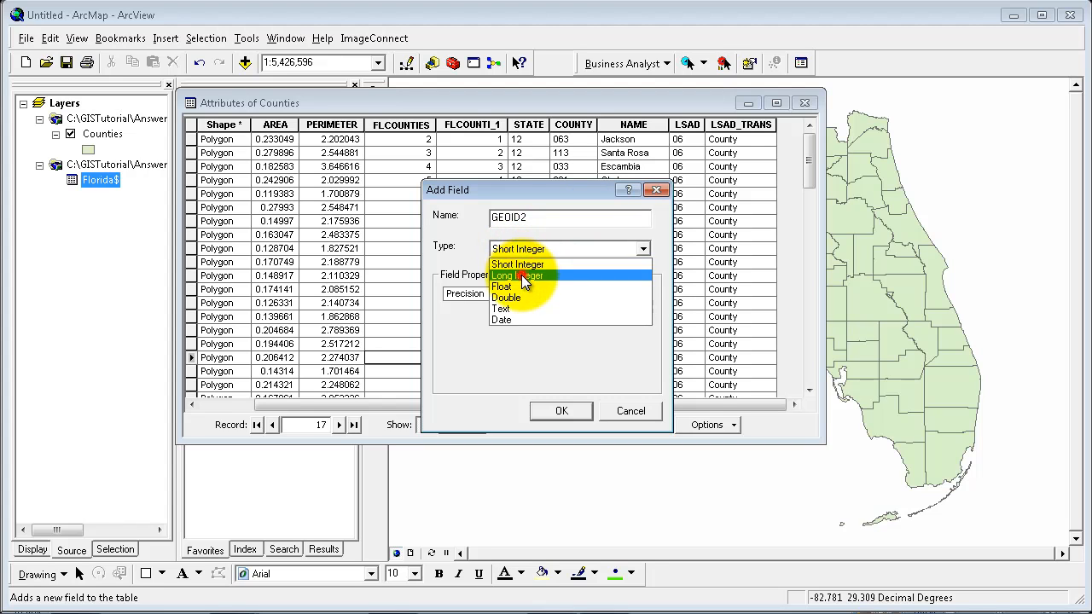
click(521, 275)
click(561, 410)
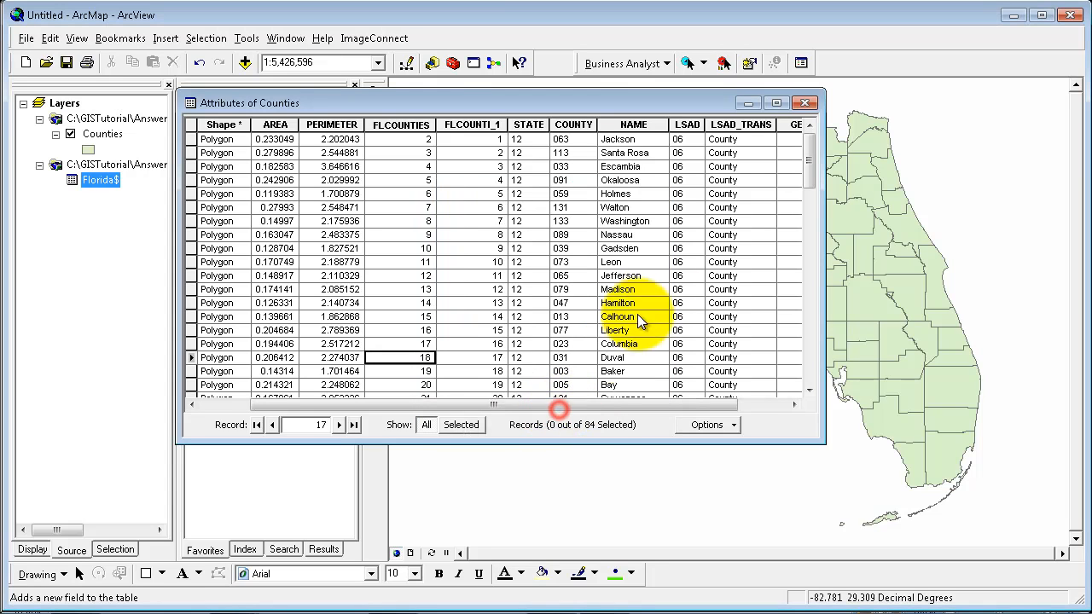
Step: Calculate the GEOID2 field of the Counties attribute table with the Field Calculator expression [STATE] * 1000 + [COUNTY]
click(718, 402)
right_click(753, 125)
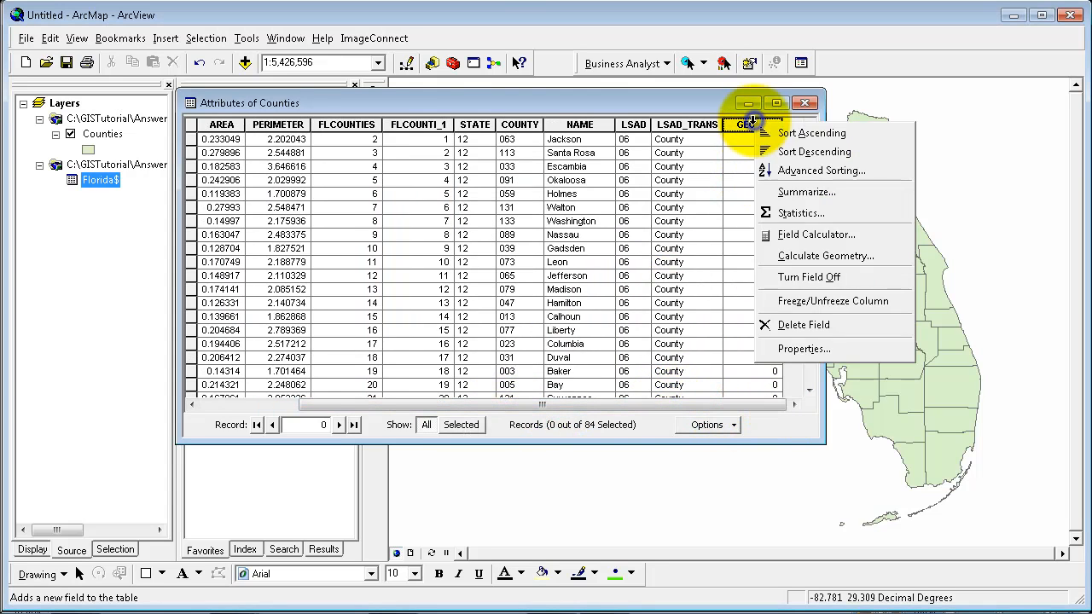
click(804, 236)
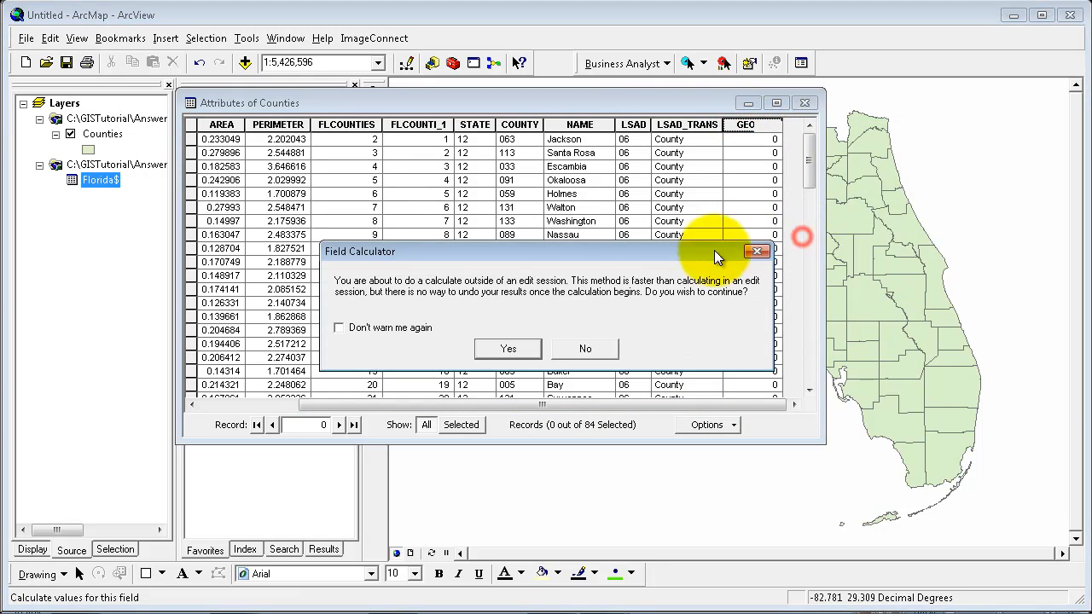
click(514, 343)
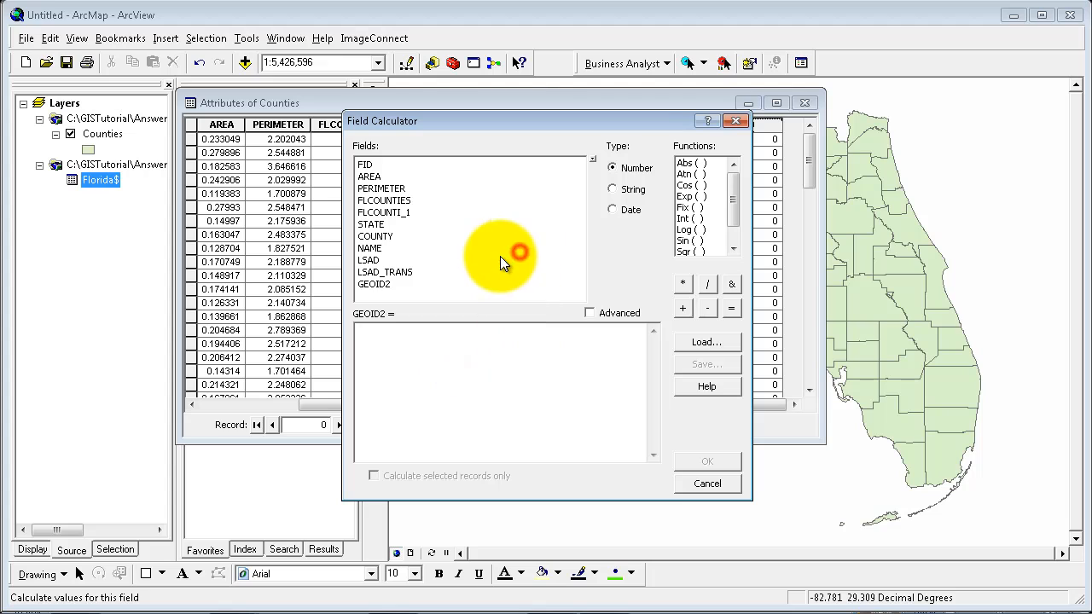
click(424, 350)
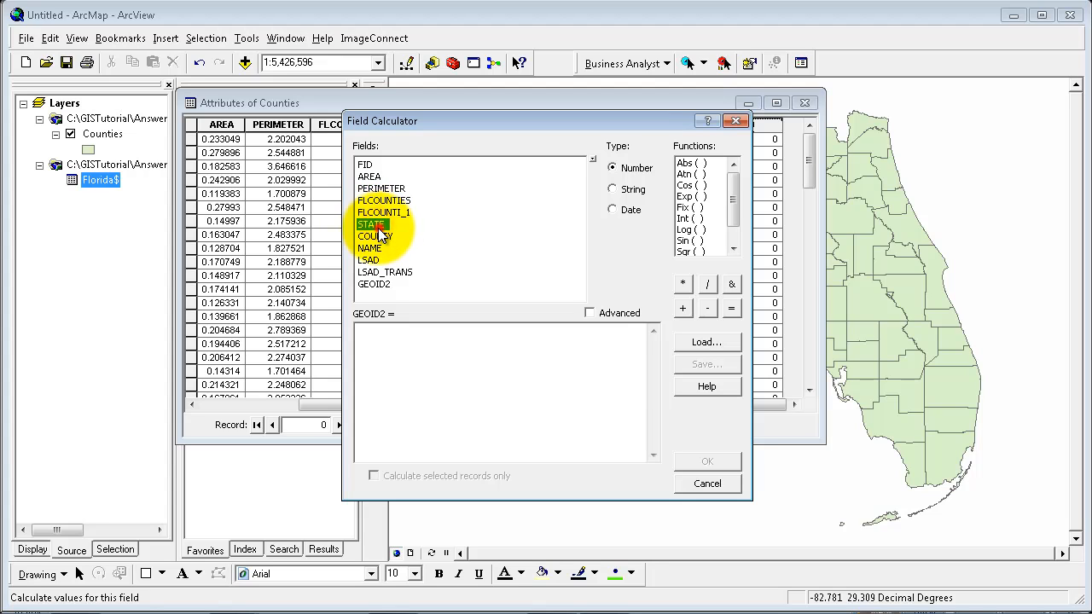
double_click(378, 227)
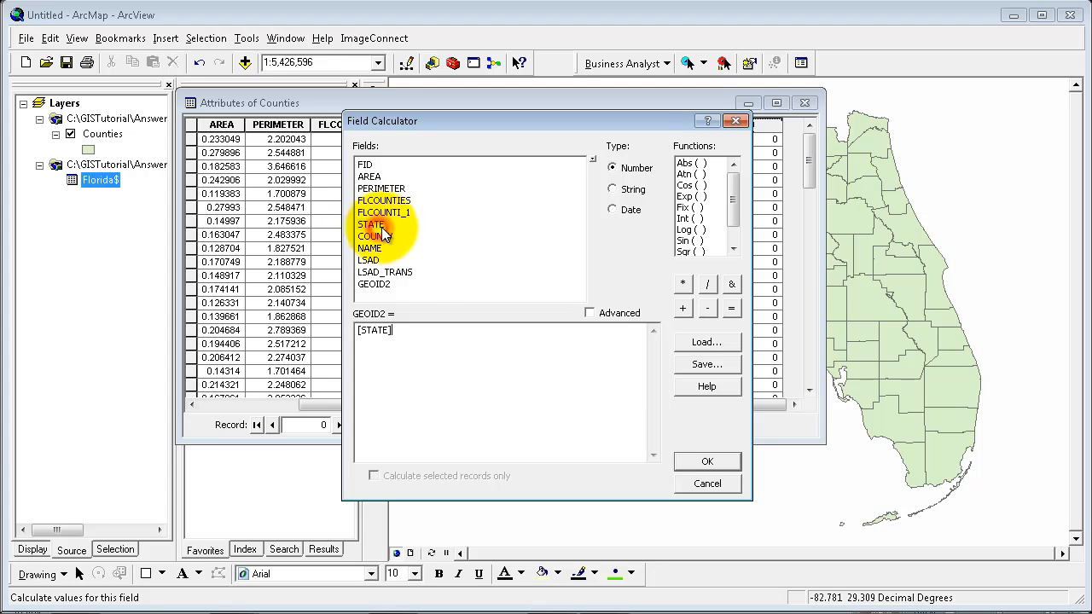
click(683, 284)
text(1000)
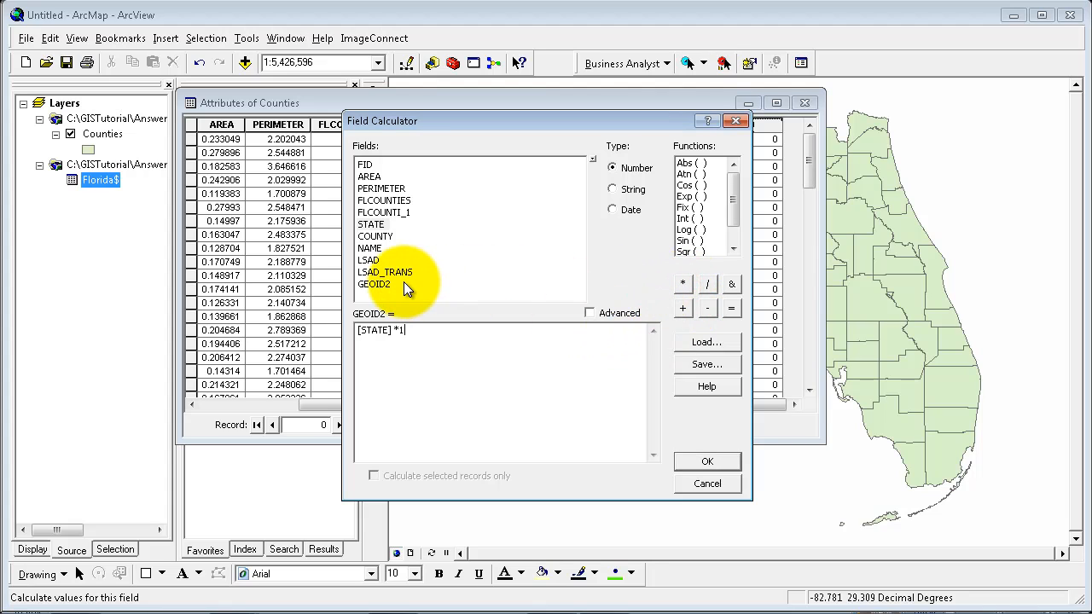
click(687, 307)
click(375, 237)
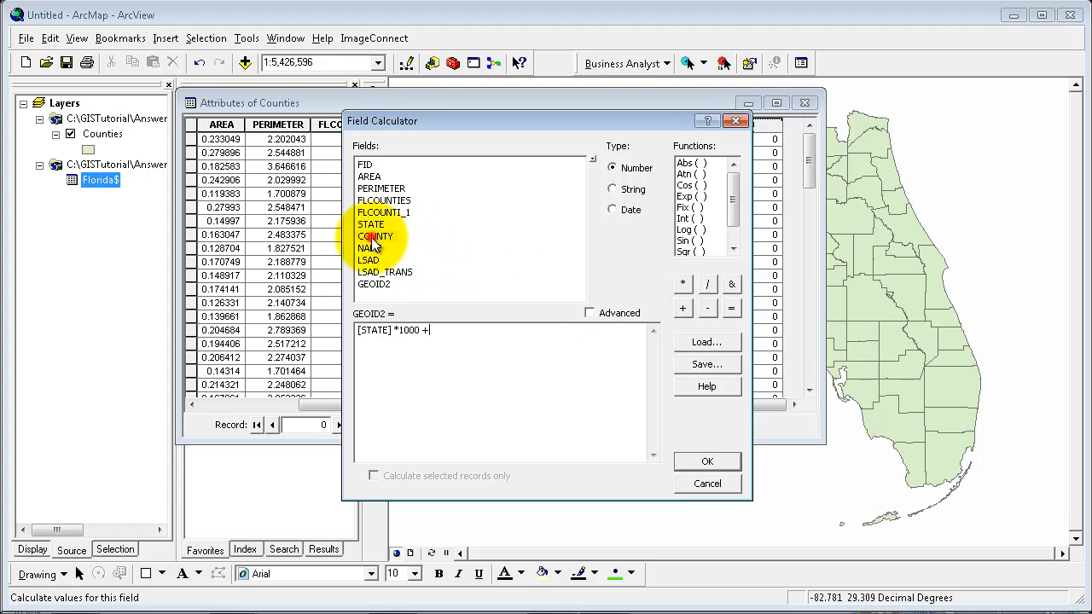
double_click(373, 245)
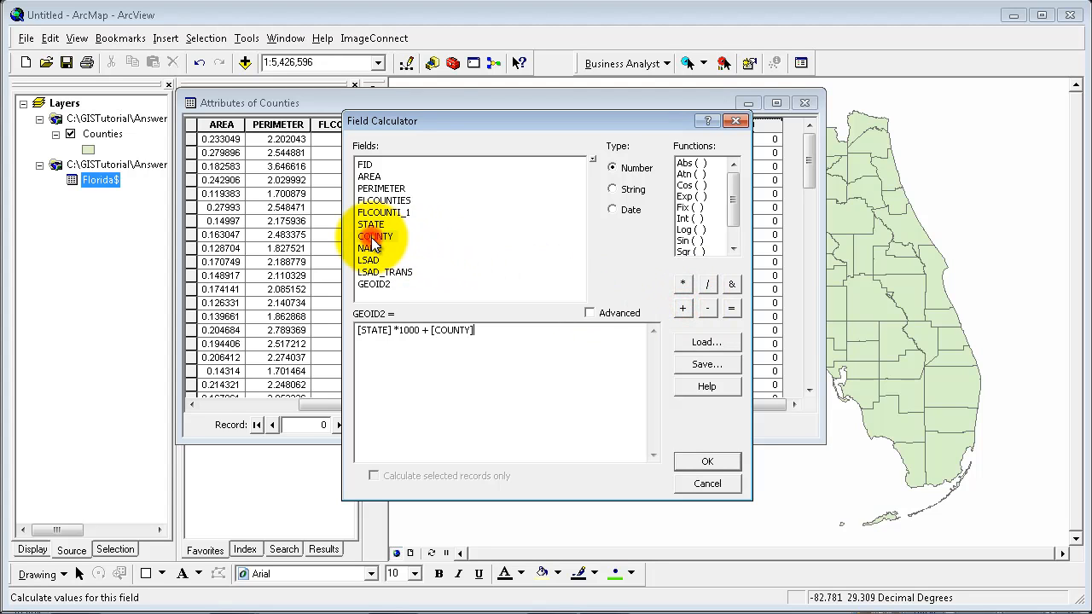
click(707, 461)
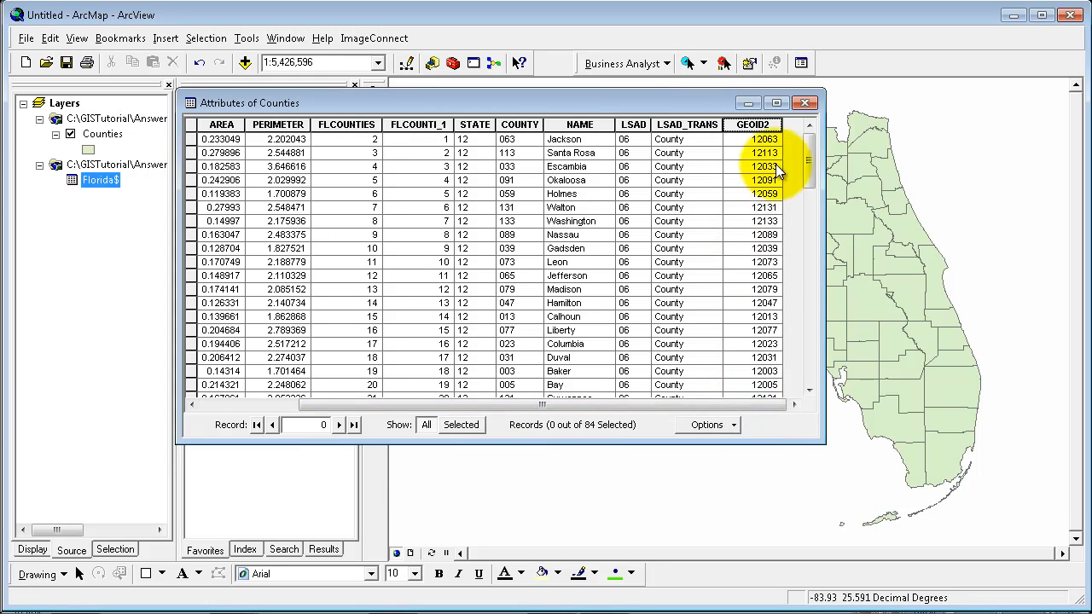
Step: Compare the Florida$ table's GEO_ID2 column with the GEOID2 values of Counties, and close both attribute tables
right_click(106, 183)
click(175, 196)
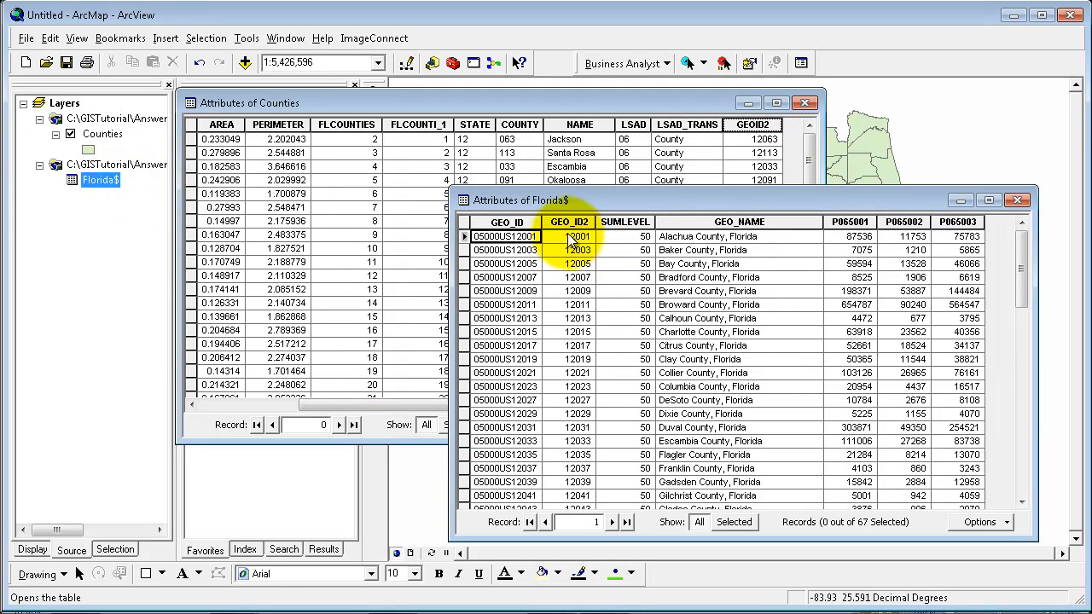
click(568, 221)
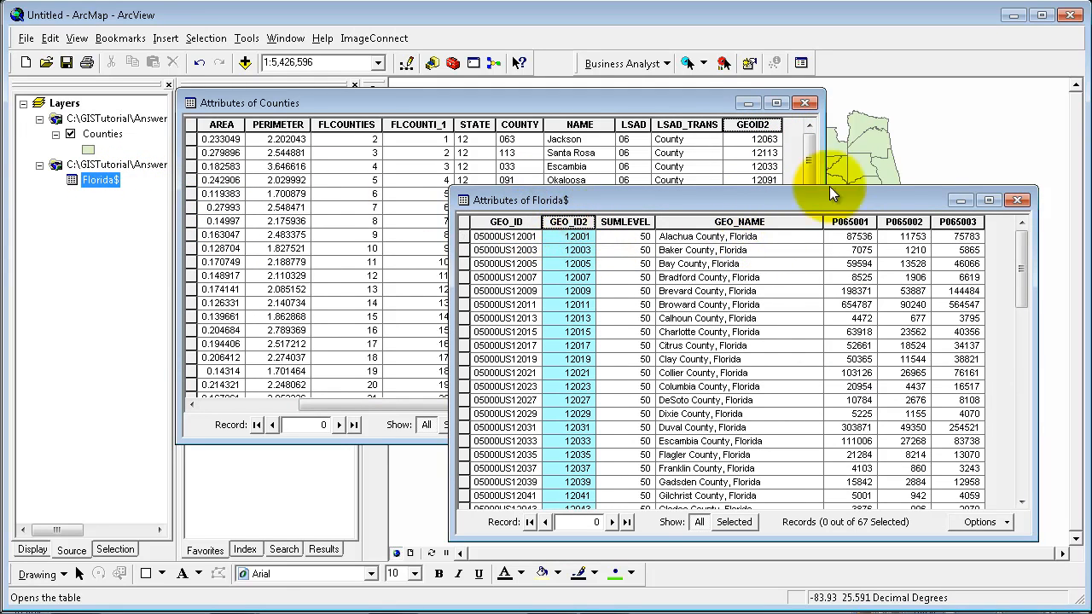
click(1017, 200)
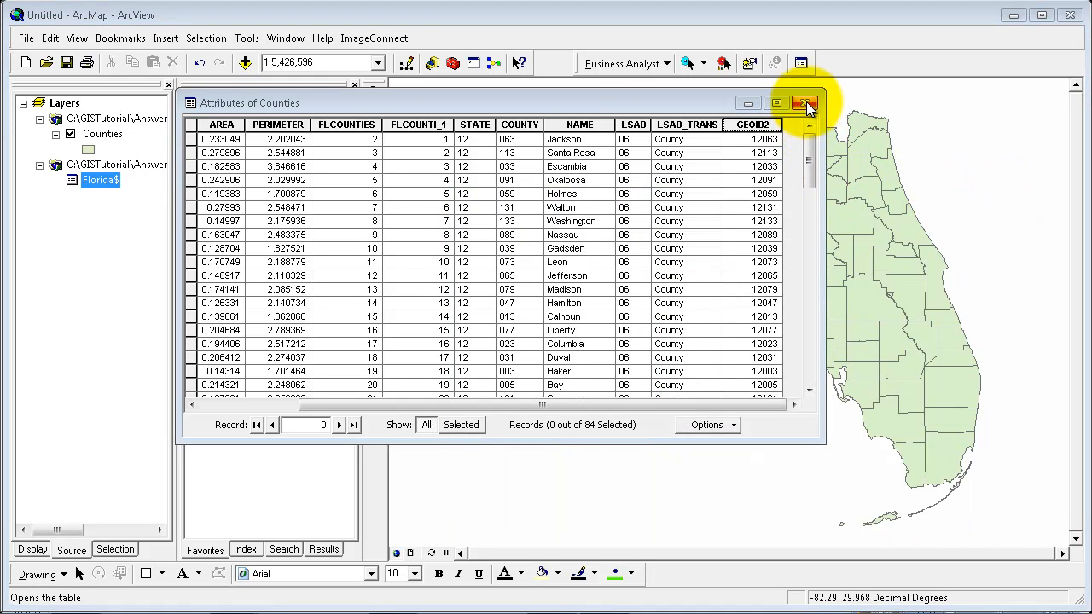
click(807, 104)
Step: Join the Florida$ table to the Counties layer, matching GEOID2 to GEO_ID2 and keeping all records
click(109, 137)
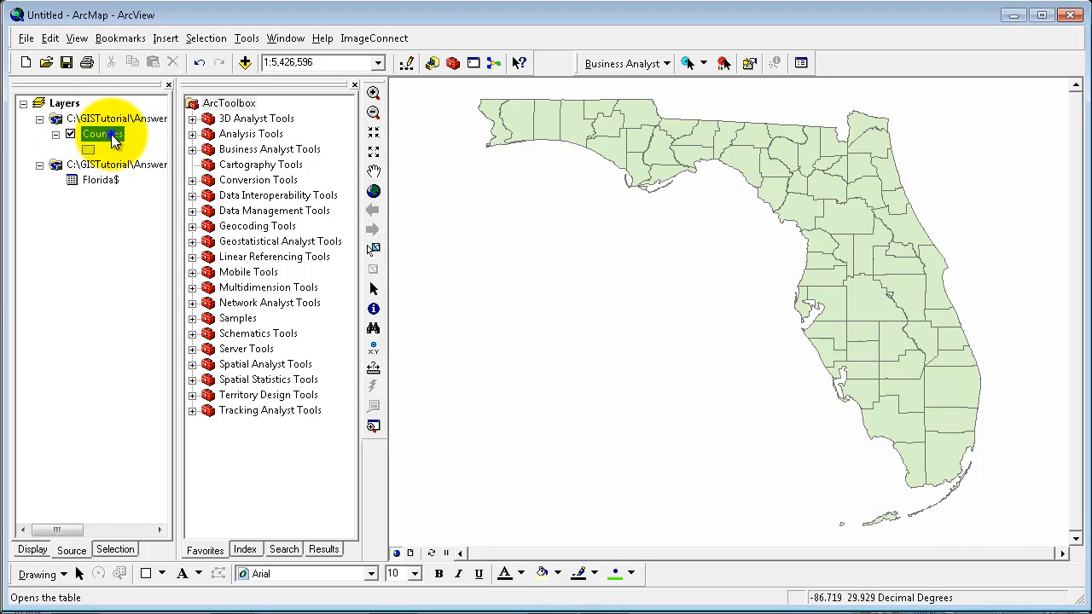
right_click(112, 137)
mouse_move(247, 209)
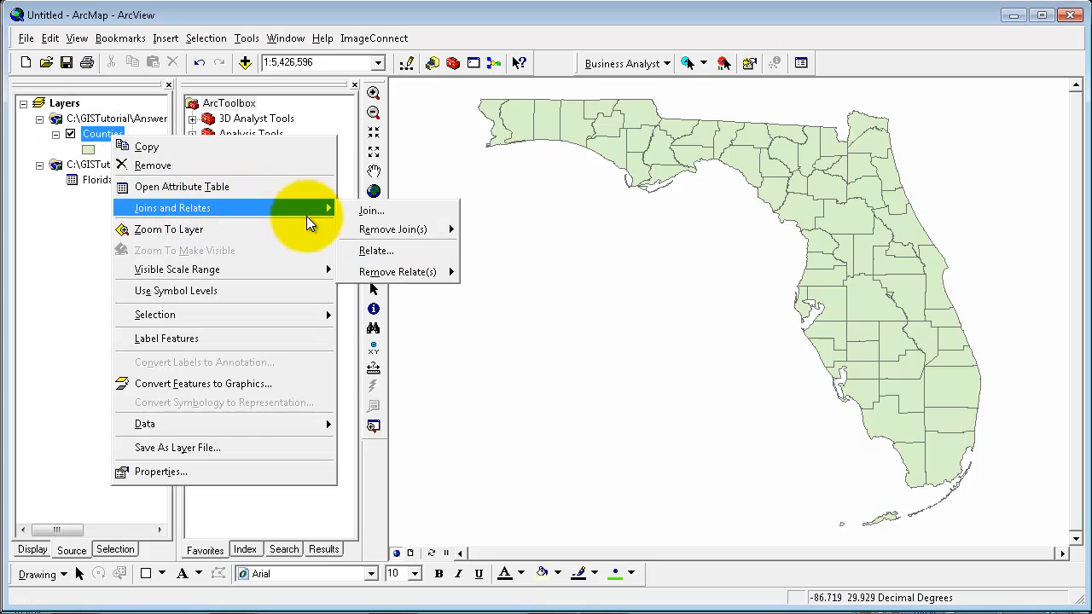
click(444, 211)
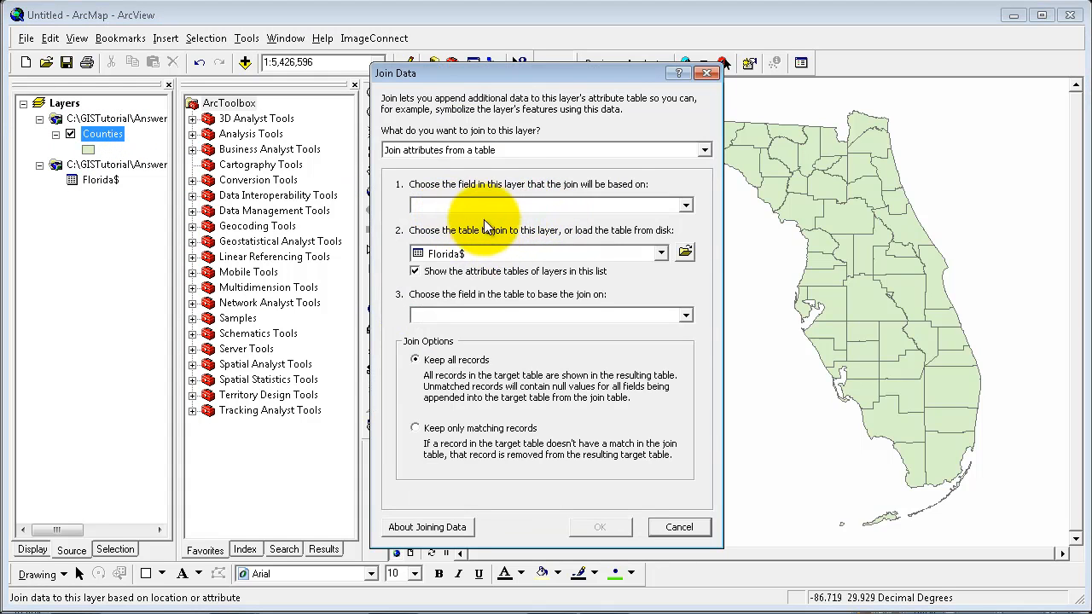
click(483, 204)
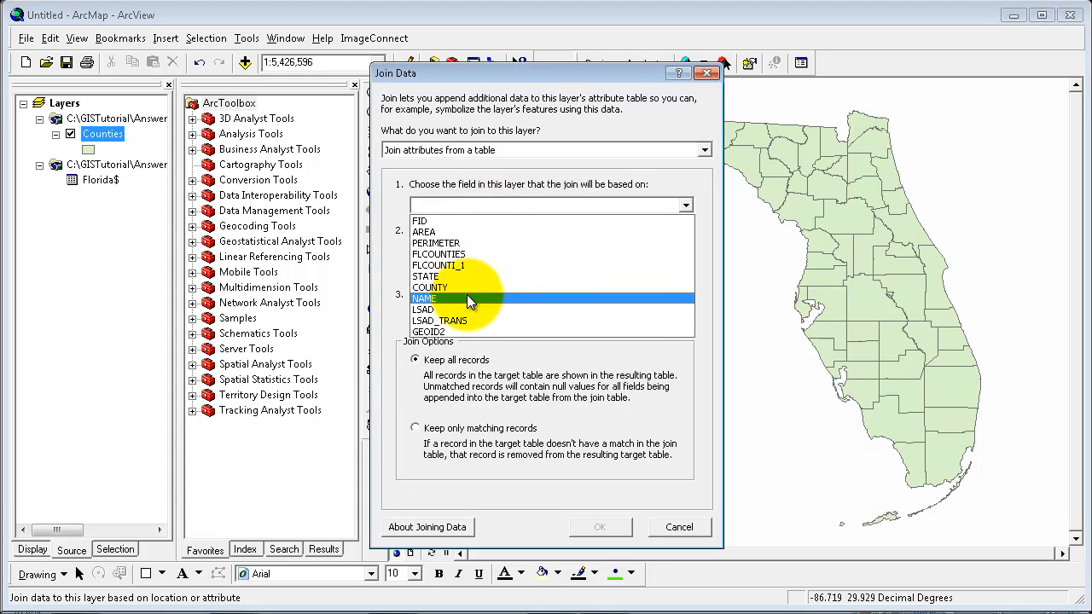
click(451, 331)
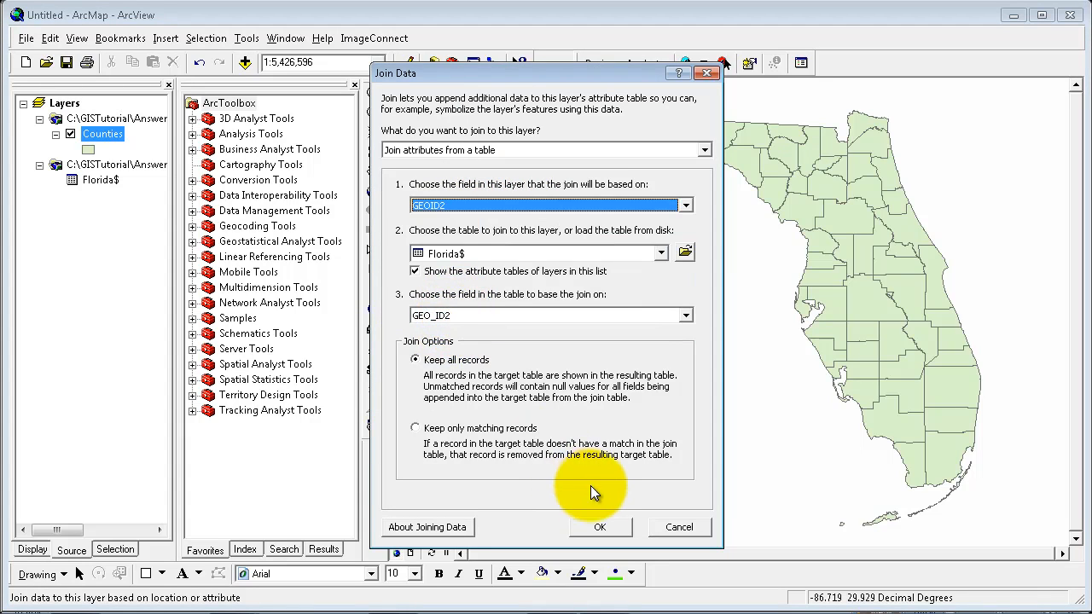
click(599, 528)
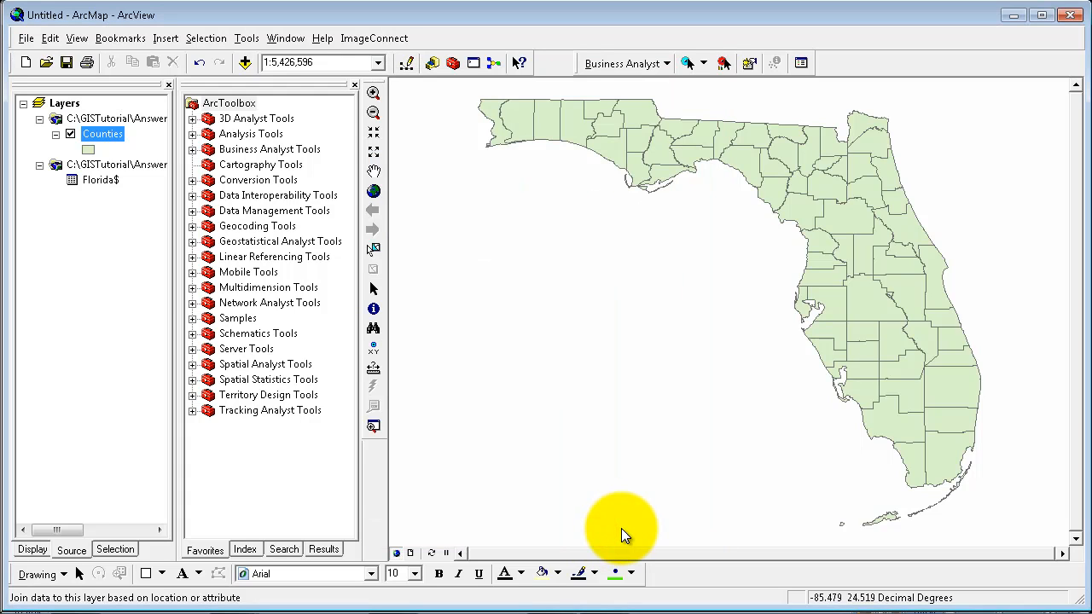